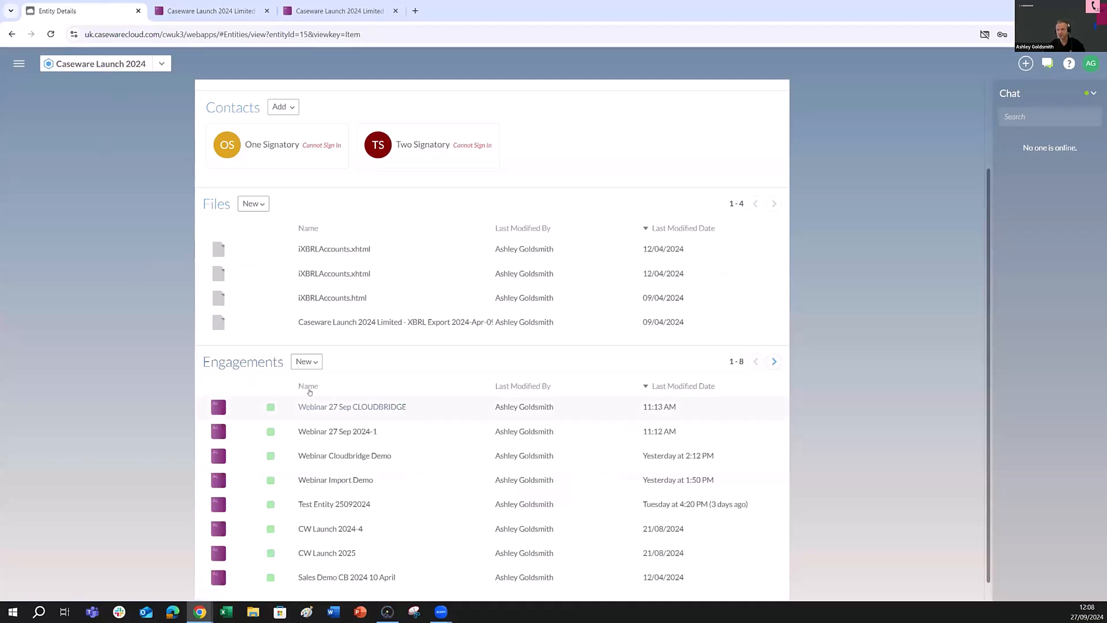
scroll(323, 406, down, 1)
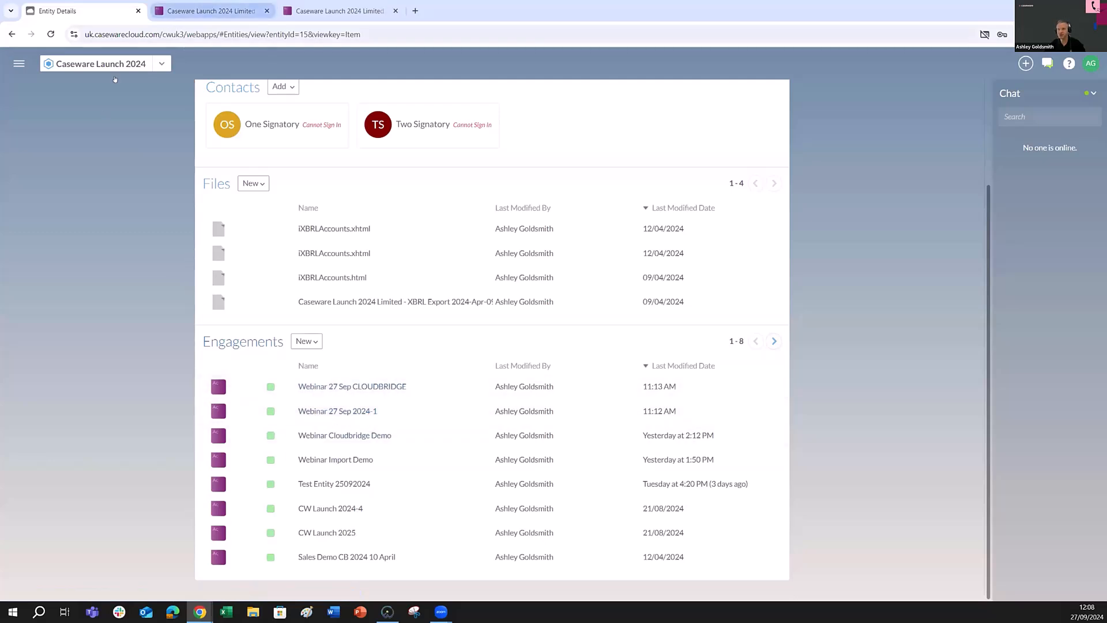
click(210, 10)
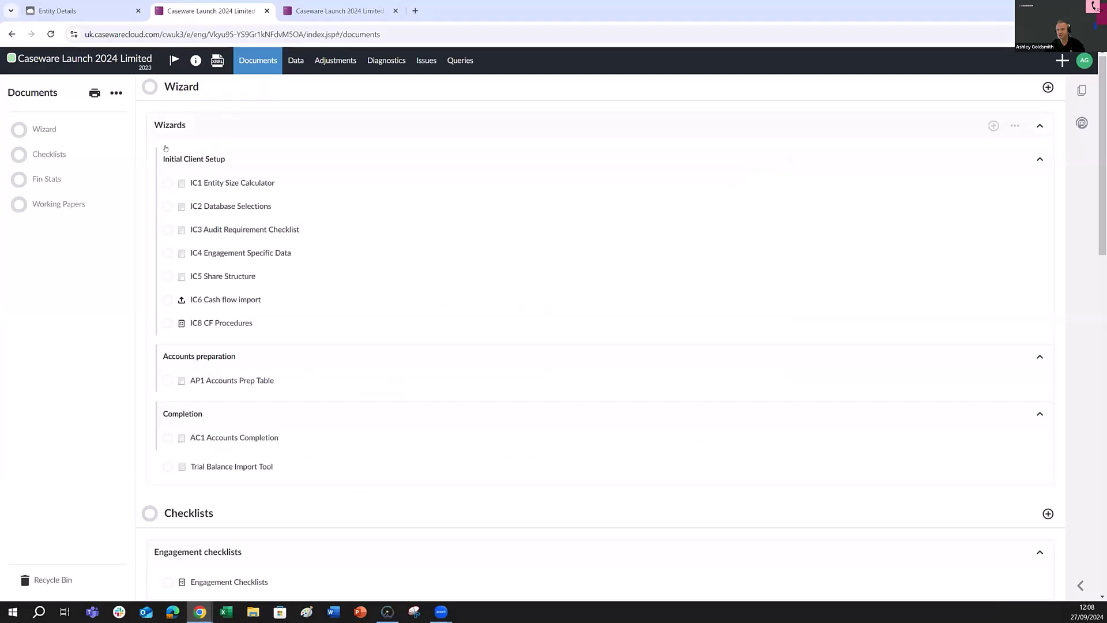
click(84, 16)
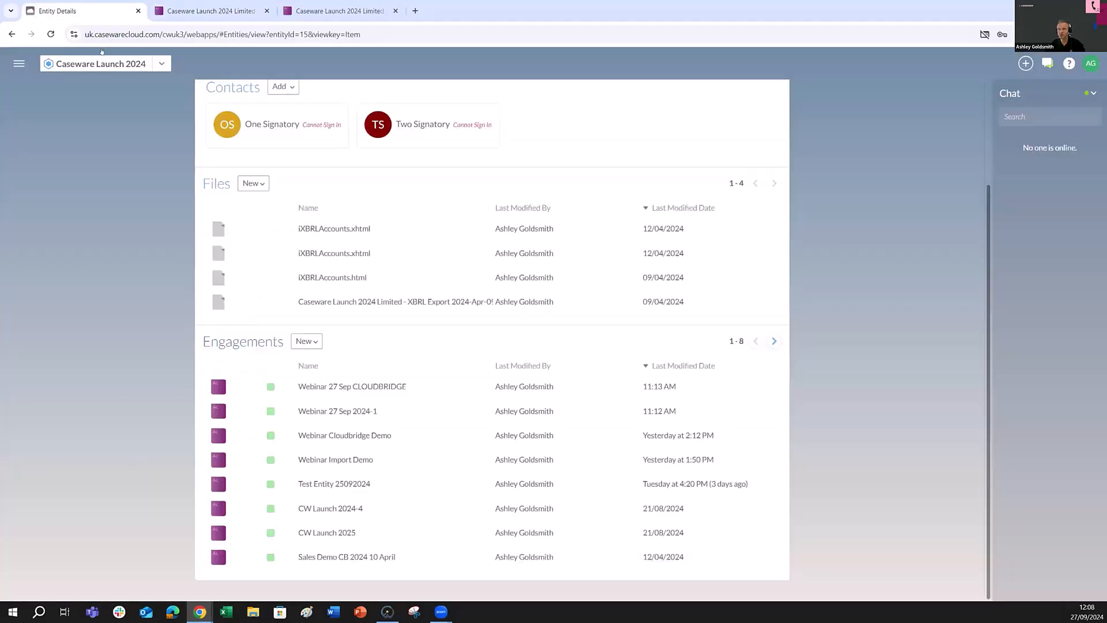
click(306, 340)
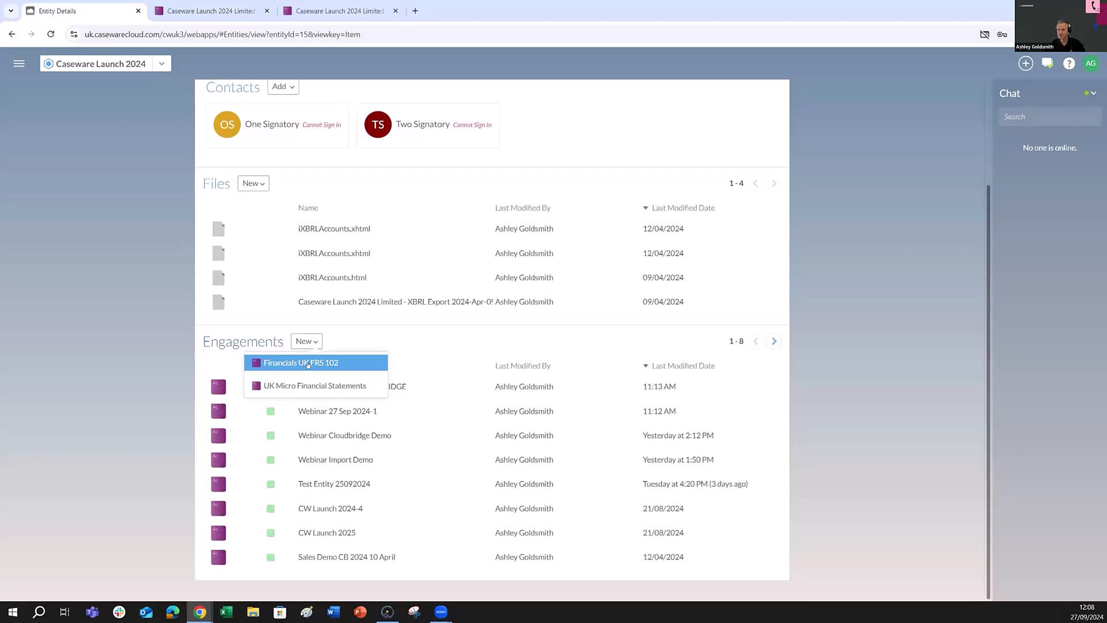
click(60, 294)
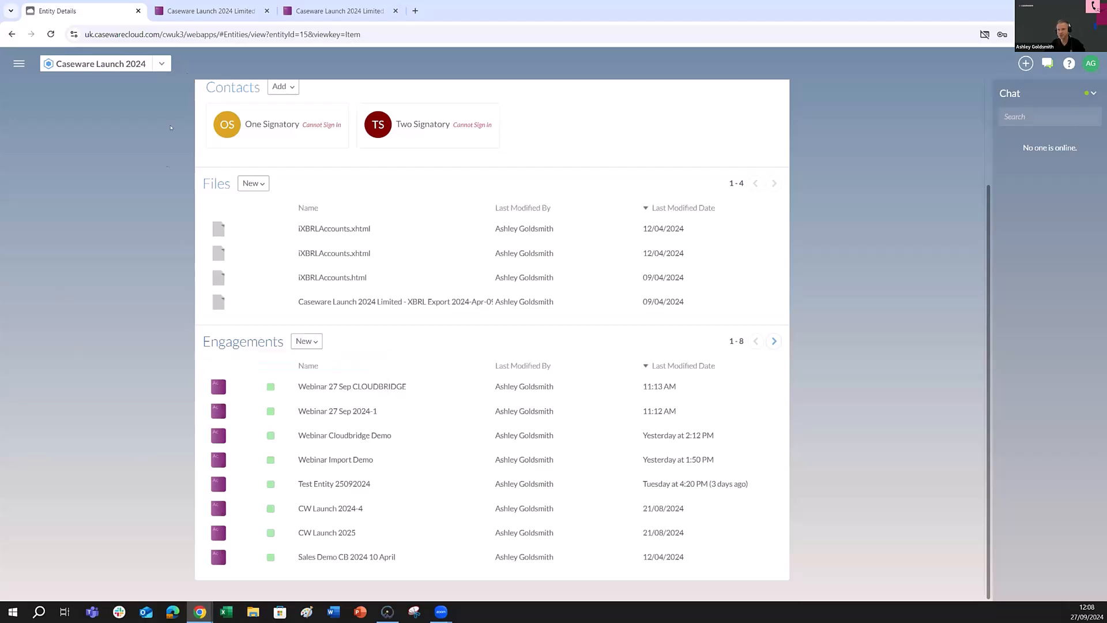
- Go to the Caseware Launch 2024 Limited engagement's data import page and check the sources offered for accounting software or structured files
click(208, 10)
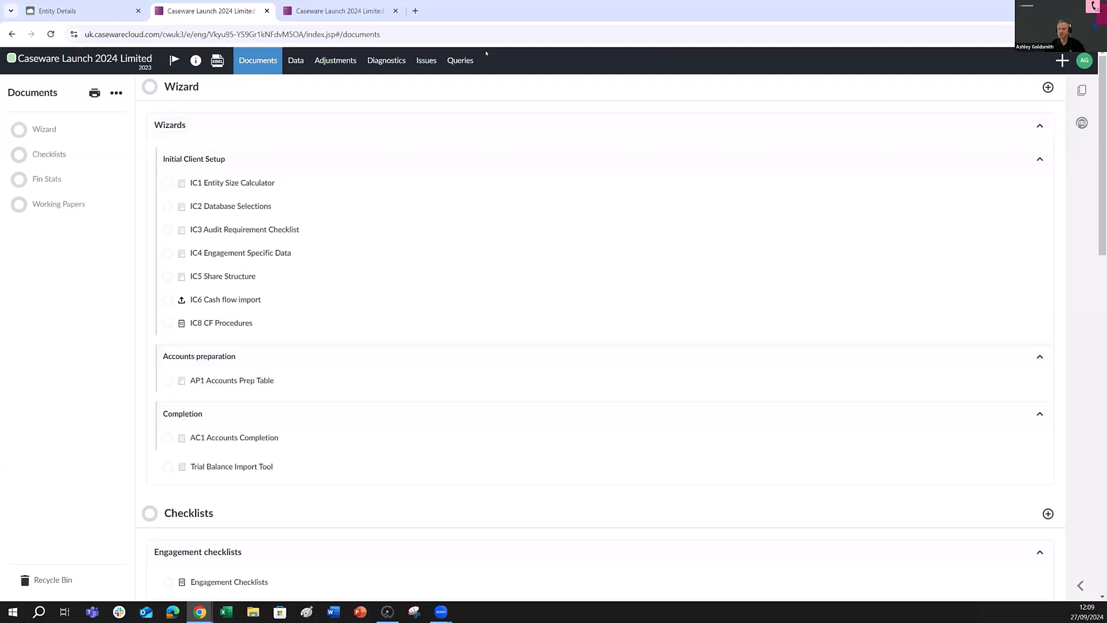
click(295, 62)
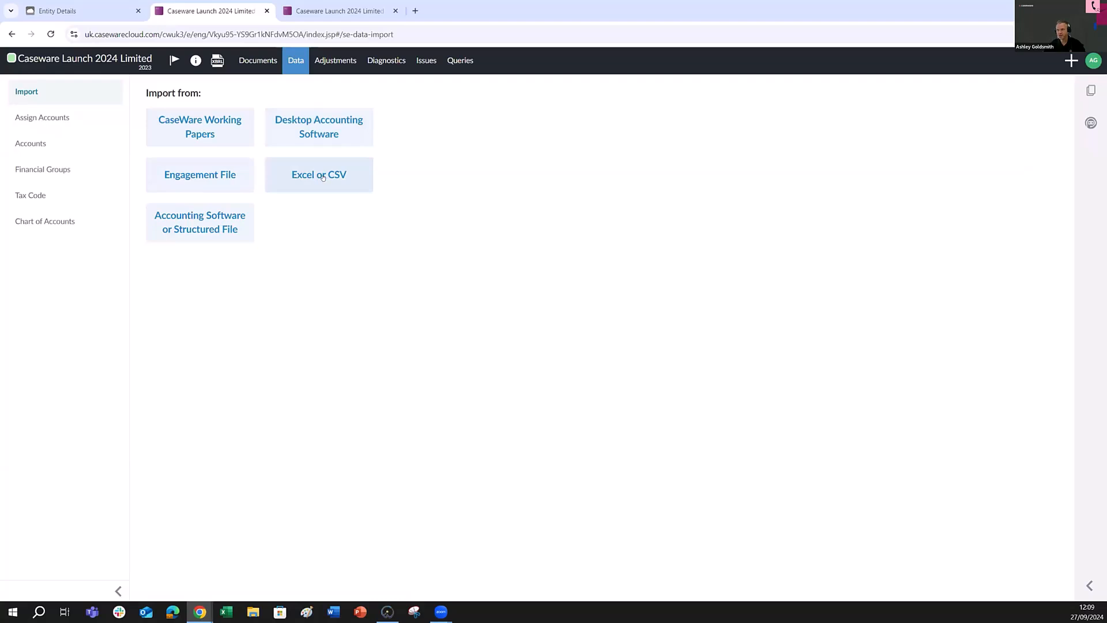
click(205, 230)
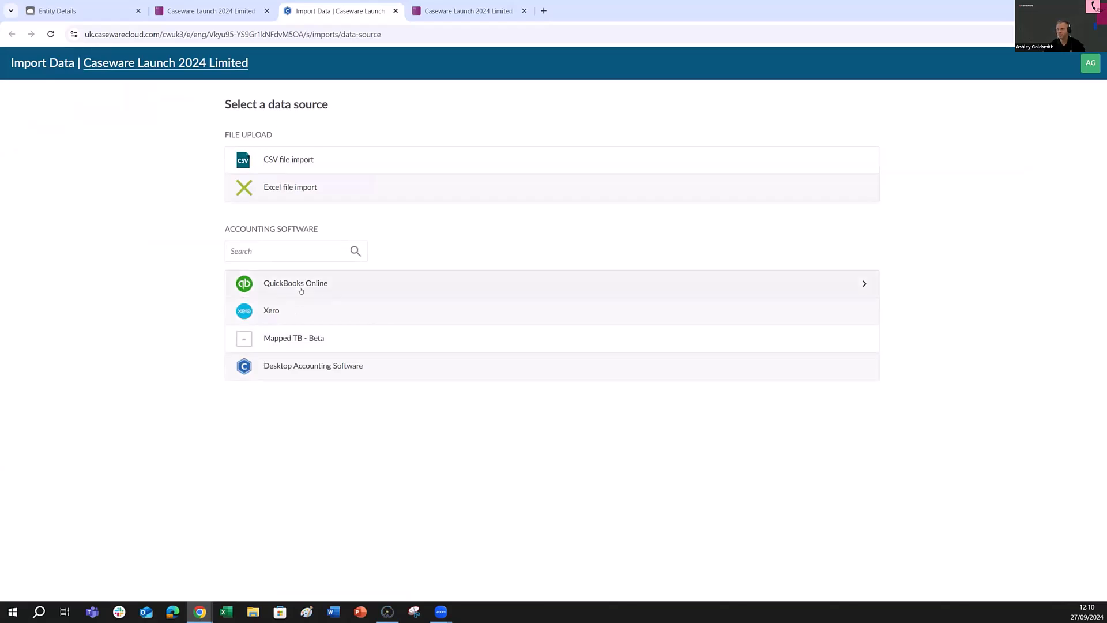
click(395, 11)
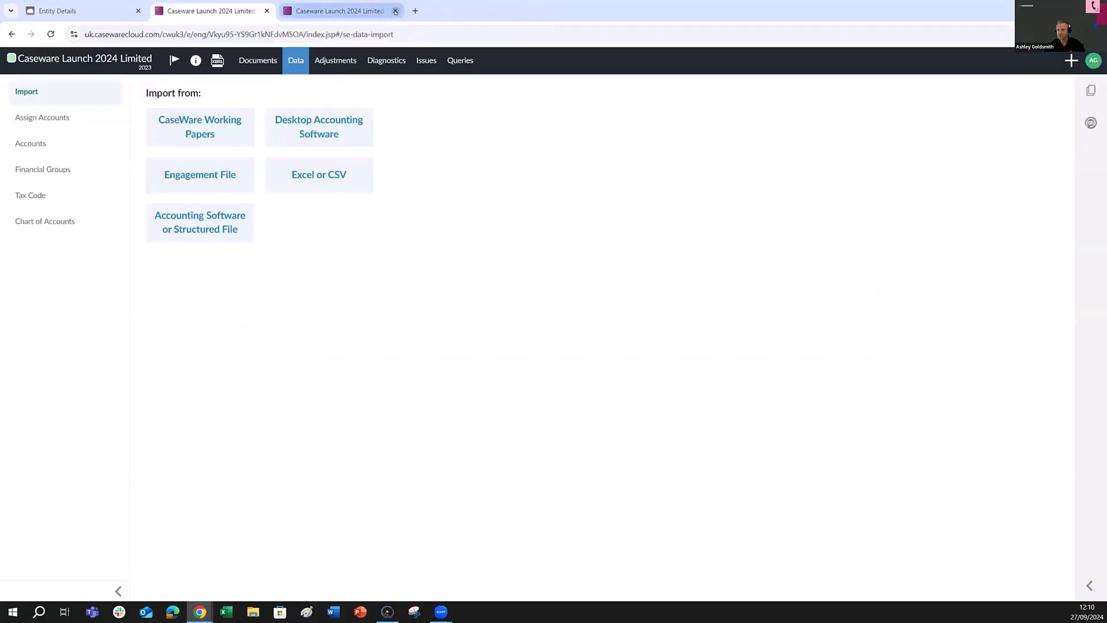
- Load 0001 TB Test.xlsx from the Webinar TB folder as an Excel trial balance import
click(312, 175)
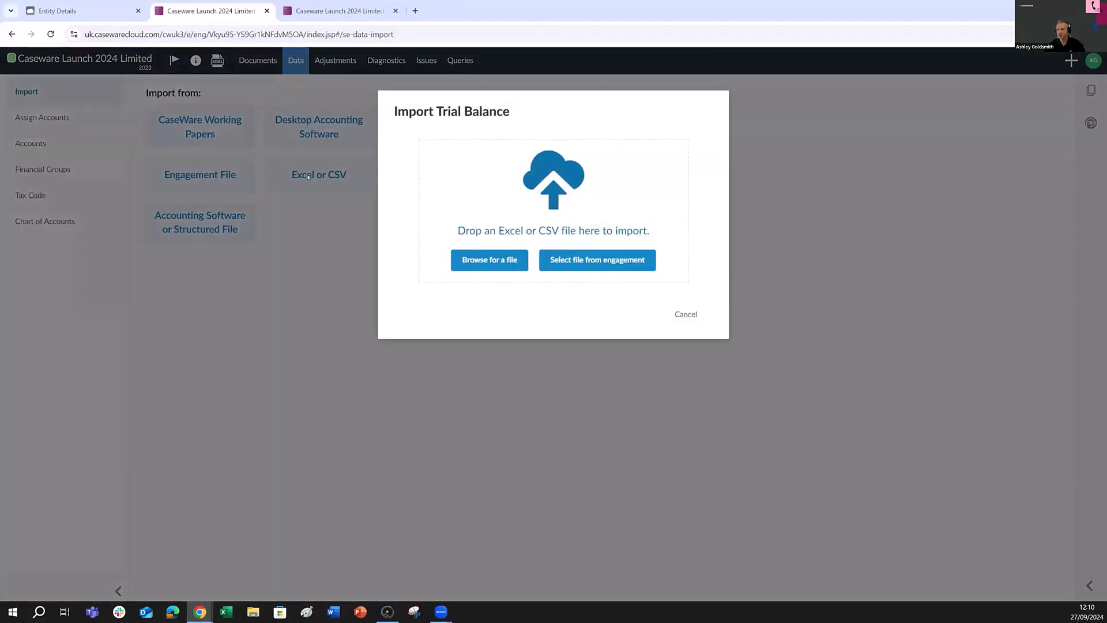
click(489, 260)
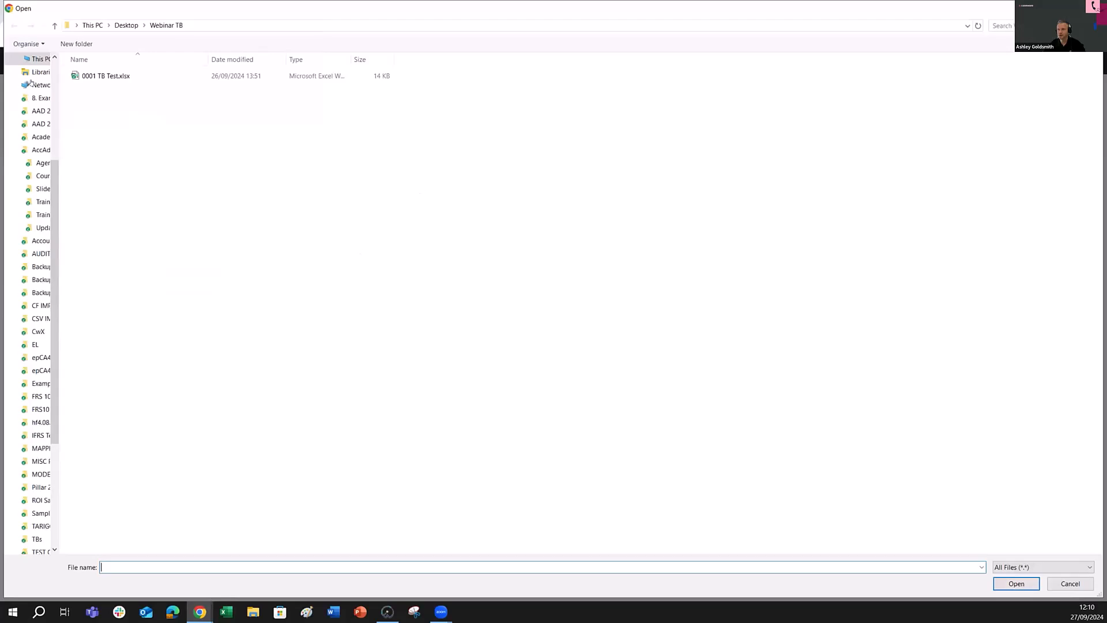
double_click(90, 76)
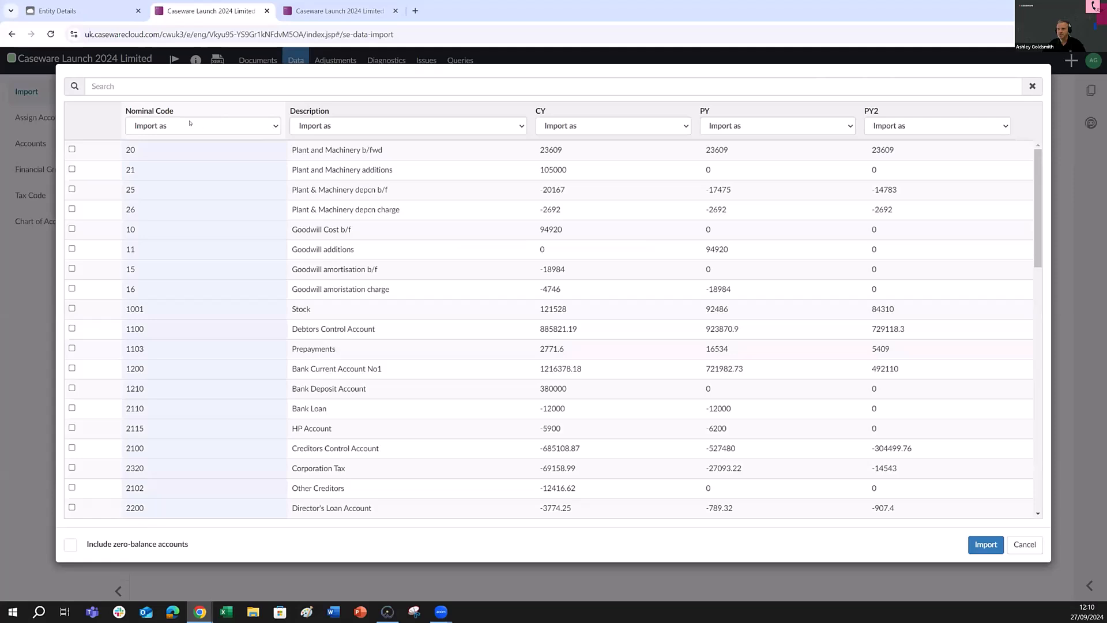
- Map the Nominal Code column to Account Number and the Description column to Account Name
click(274, 126)
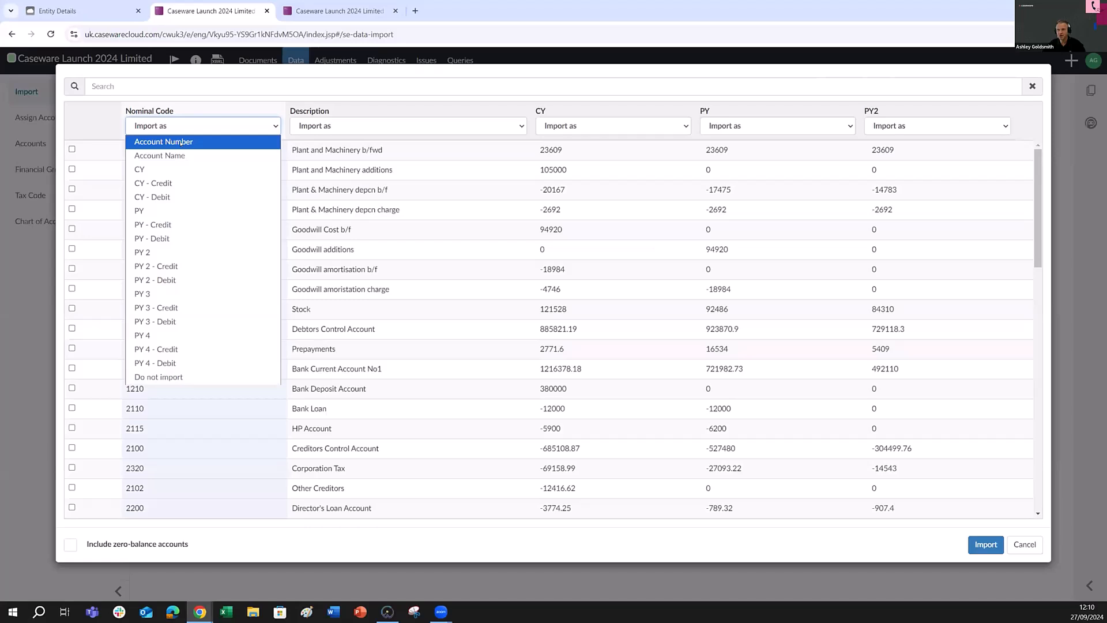
click(181, 143)
click(362, 126)
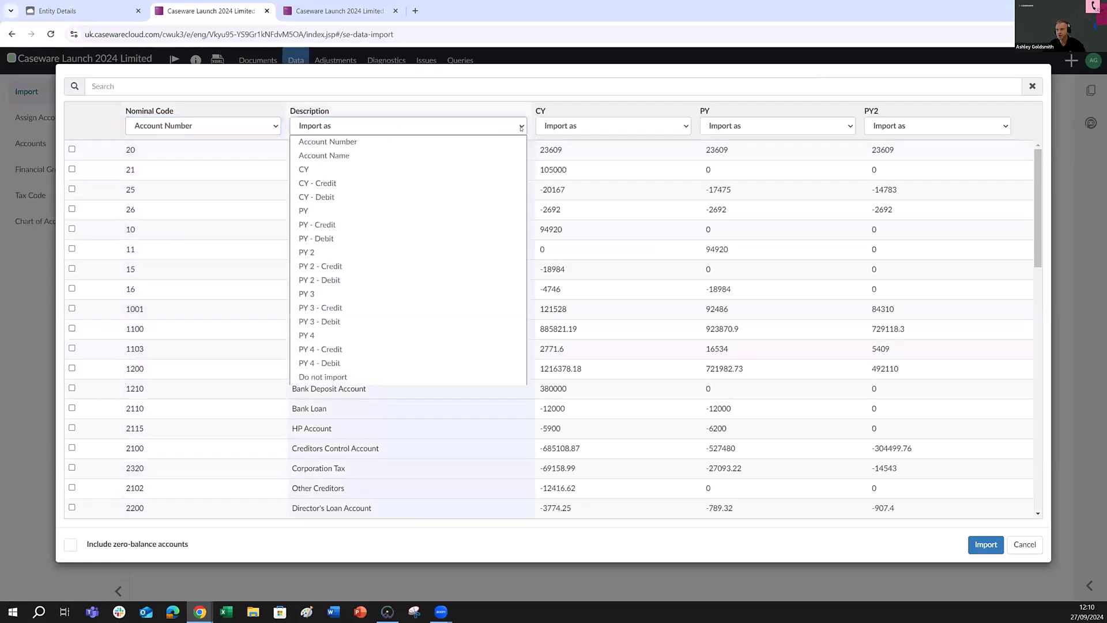
click(336, 157)
- Map the three balance columns CY, PY and PY2 to CY, PY and PY 2 respectively
click(686, 127)
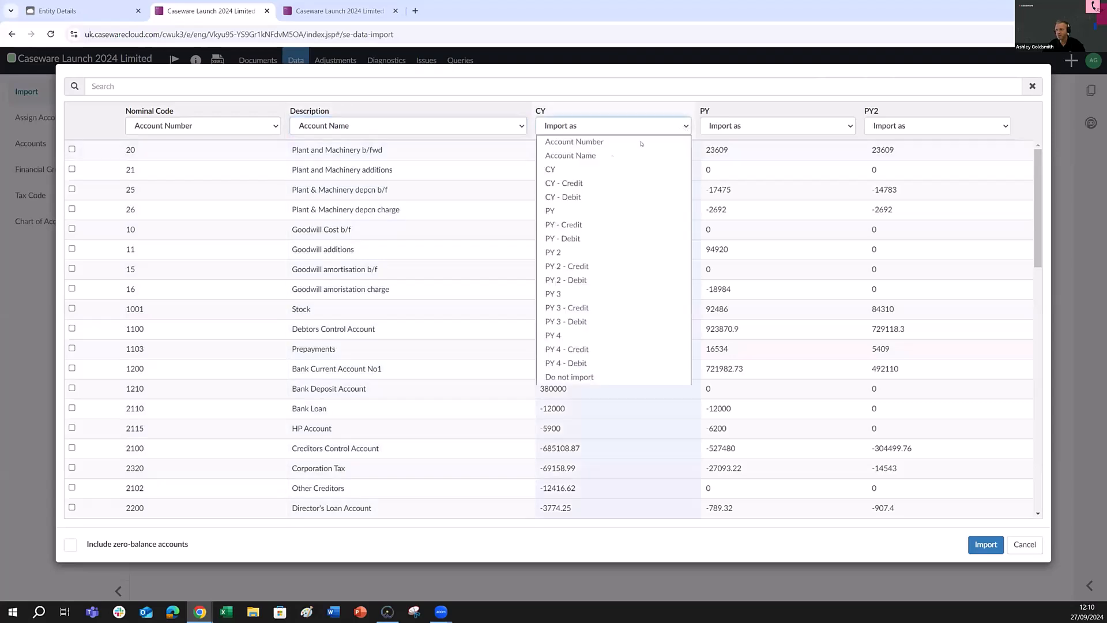
click(576, 170)
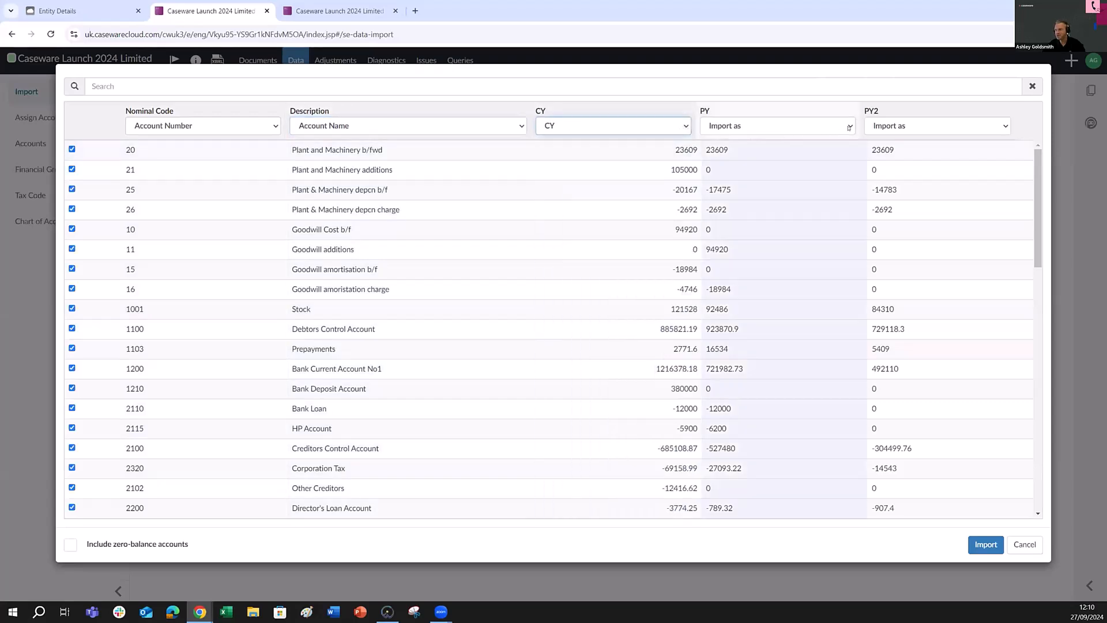
click(849, 128)
click(738, 212)
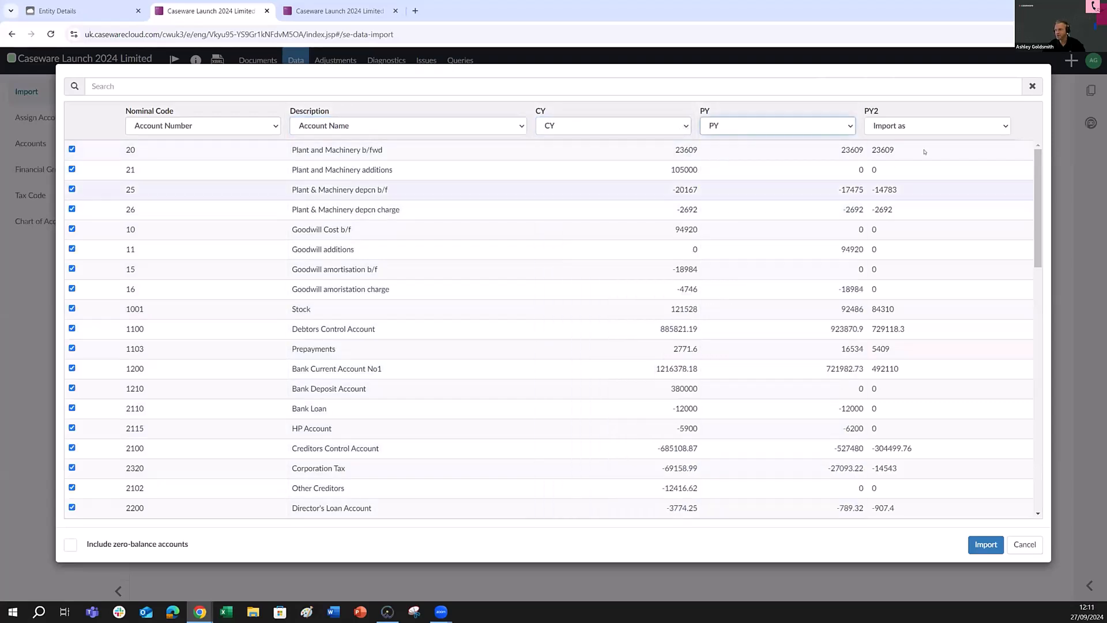
click(999, 128)
click(902, 251)
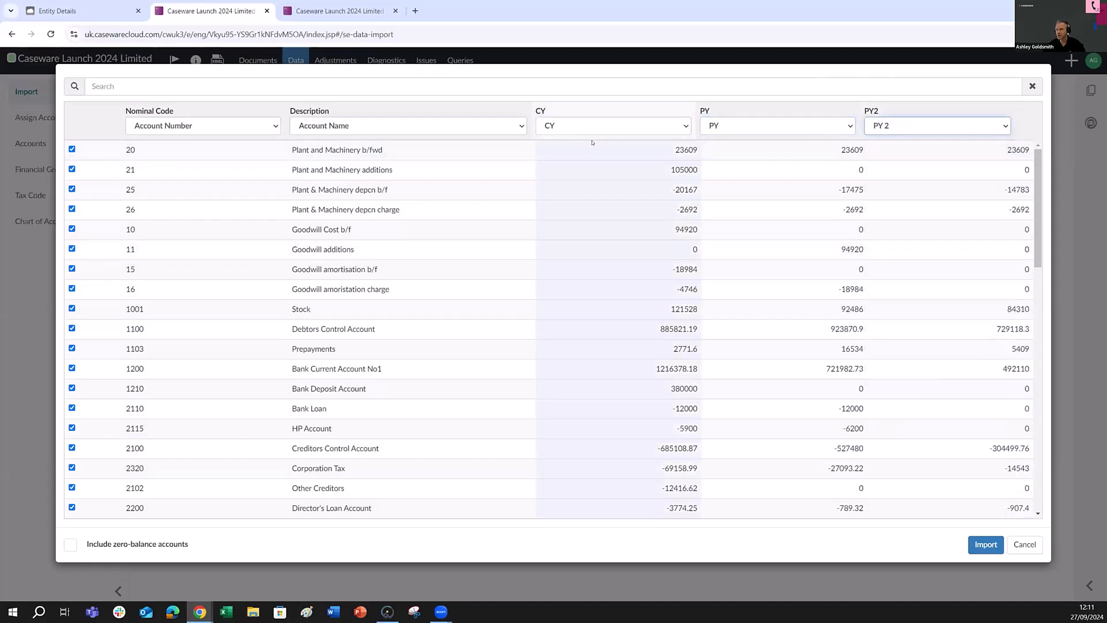
click(683, 128)
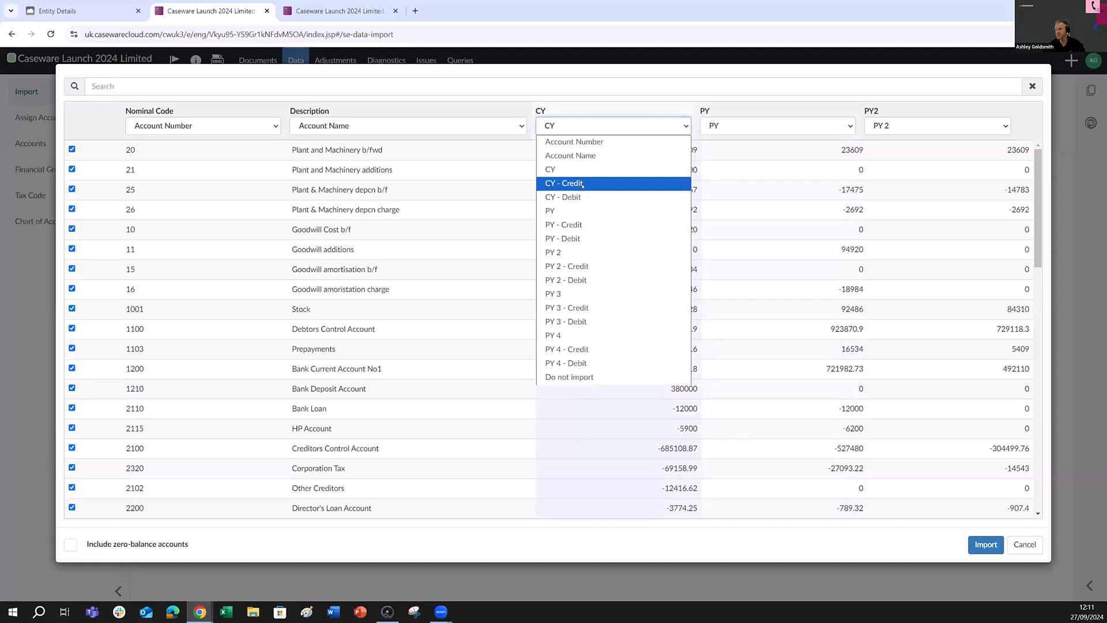
click(590, 100)
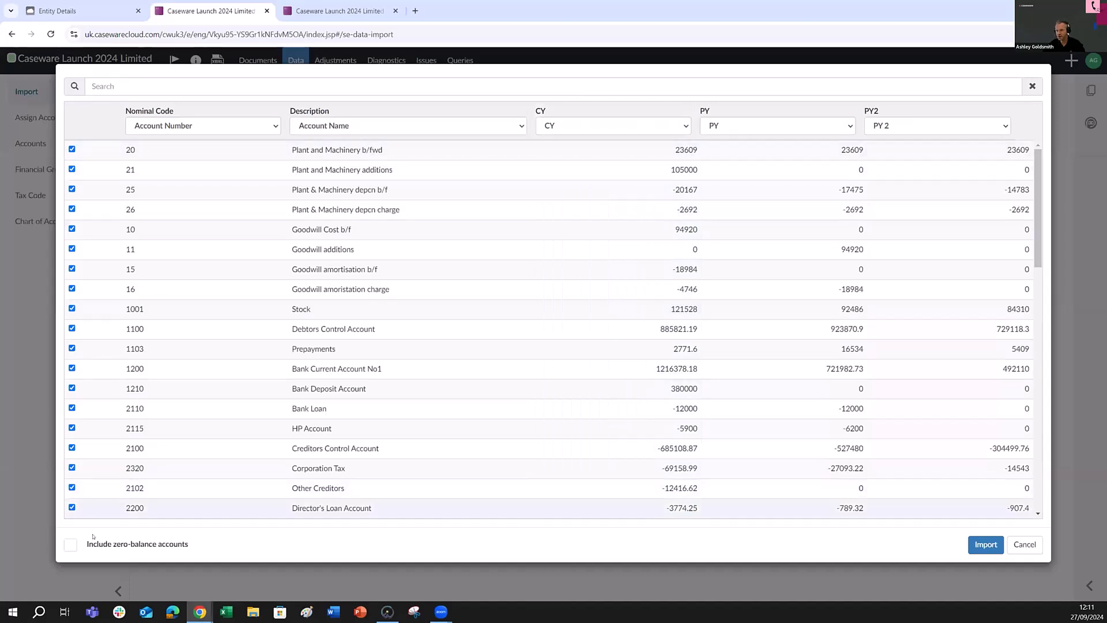
click(71, 546)
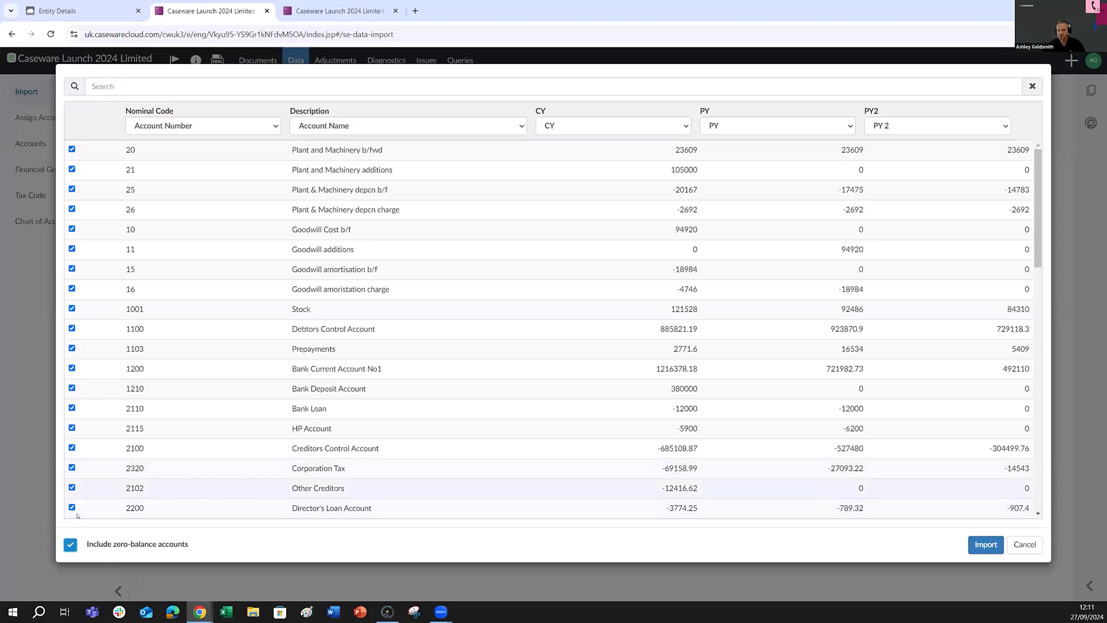
click(70, 544)
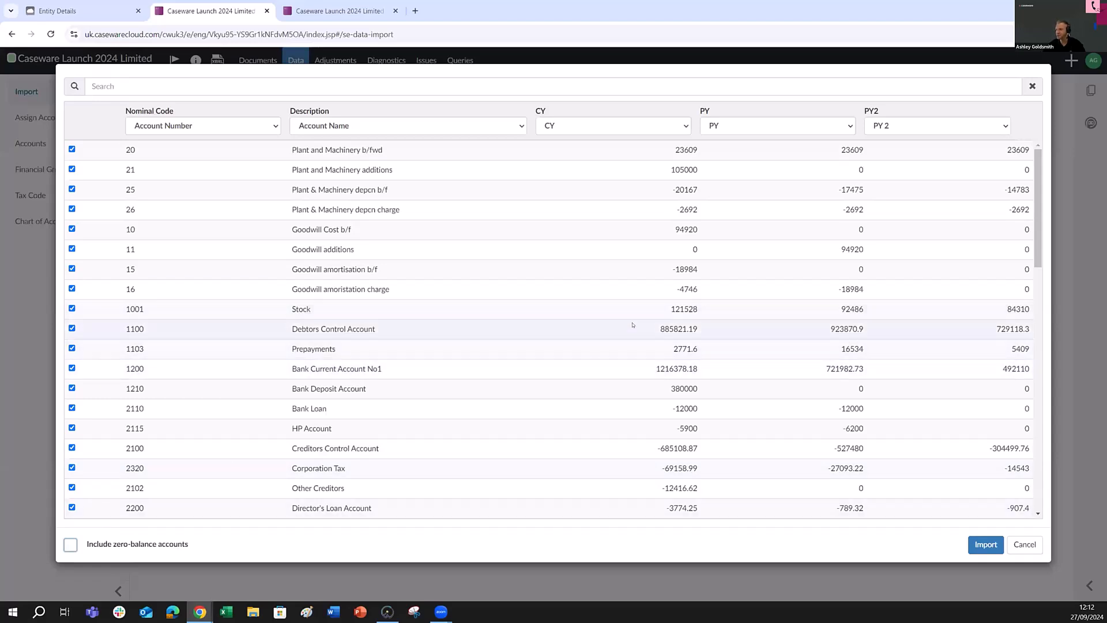
- Import the mapped trial balance and look through the resulting account list
click(986, 544)
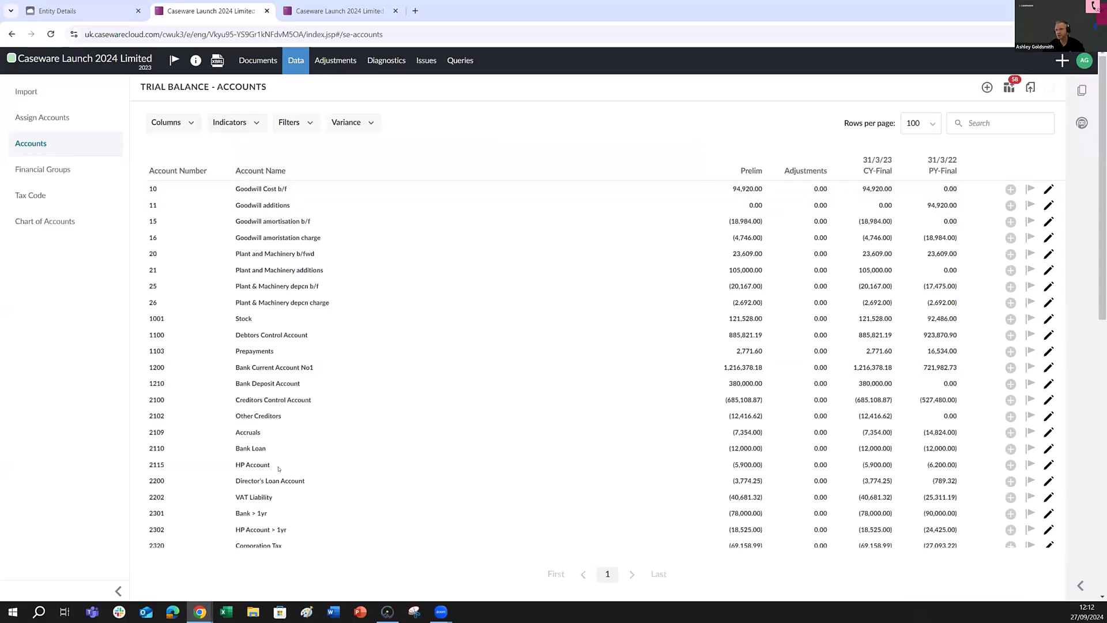
scroll(320, 441, down, 7)
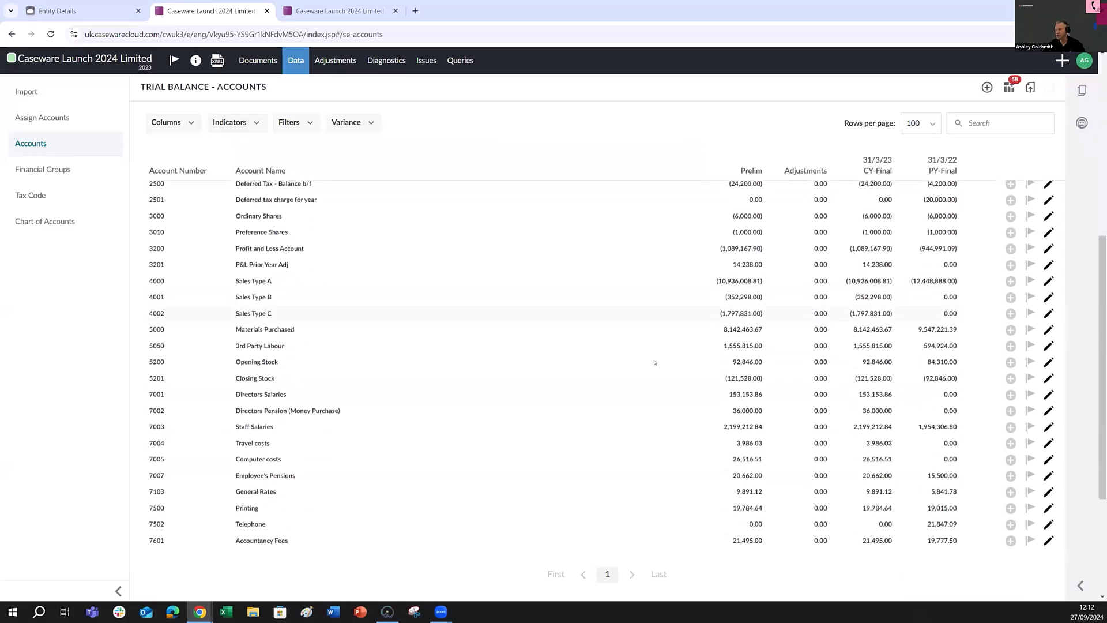
scroll(661, 341, up, 4)
scroll(661, 341, up, 2)
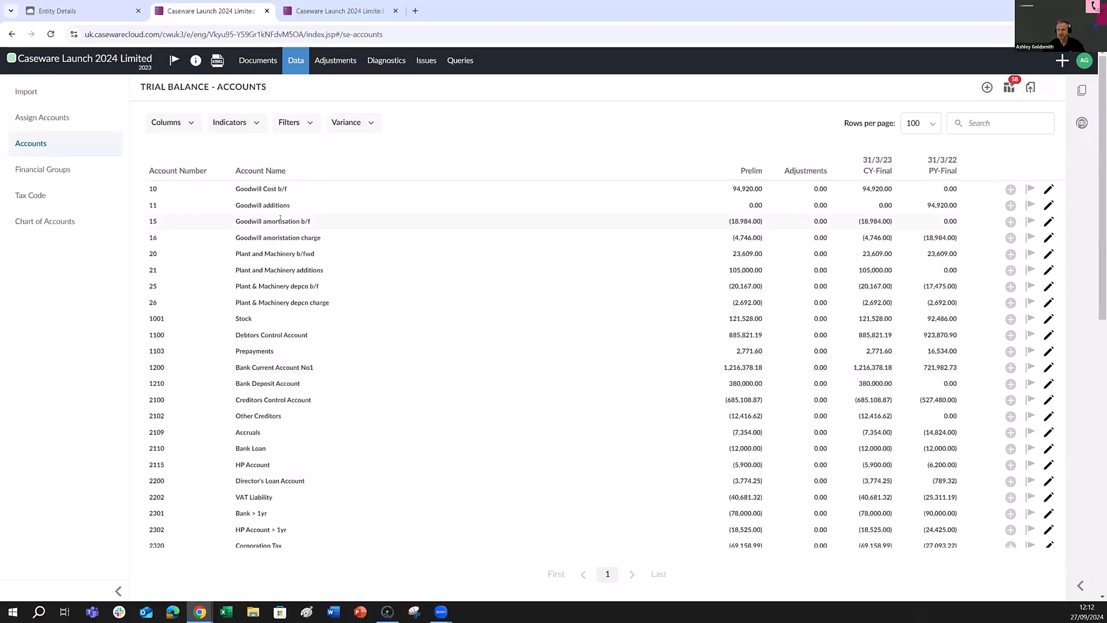
- Open the account assignment page and examine the Plant and machinery groups under A.02 Tangible fixed assets
click(35, 117)
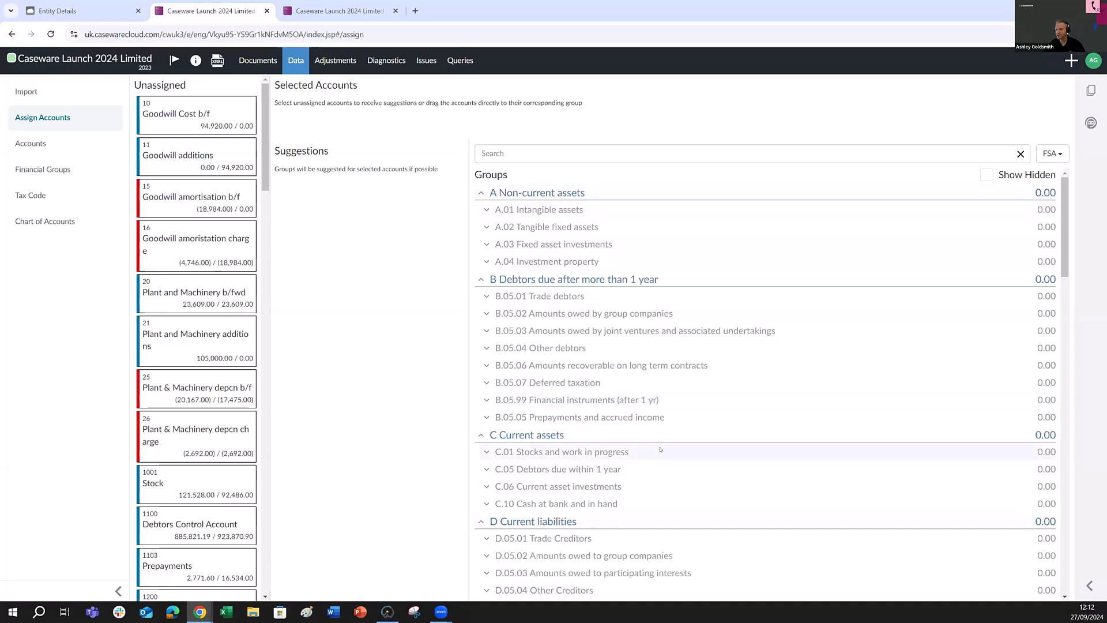
click(487, 227)
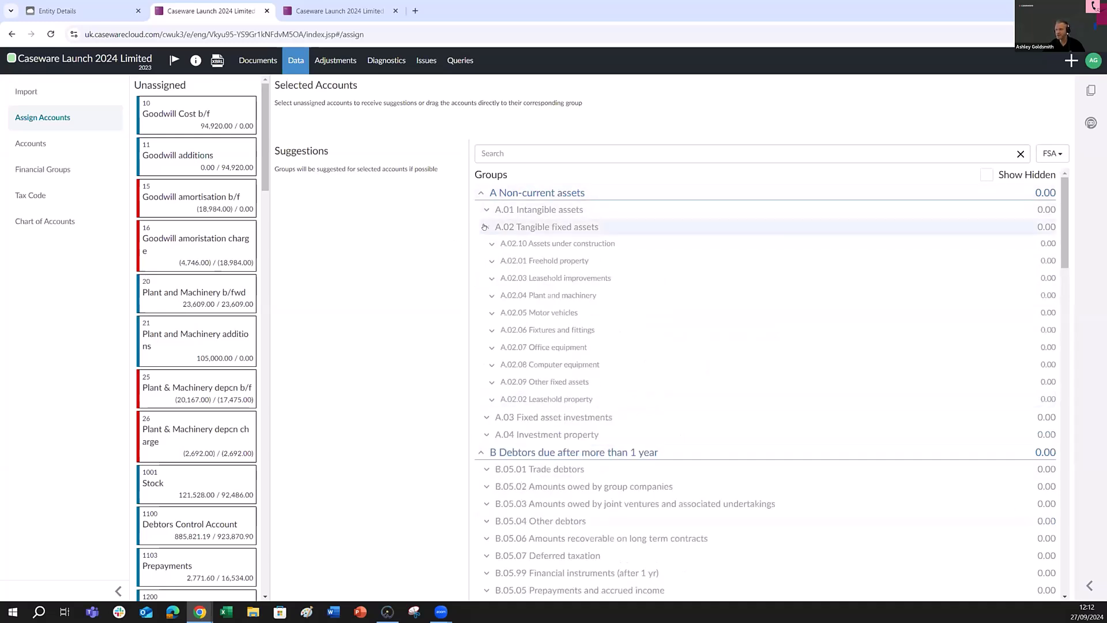
click(492, 296)
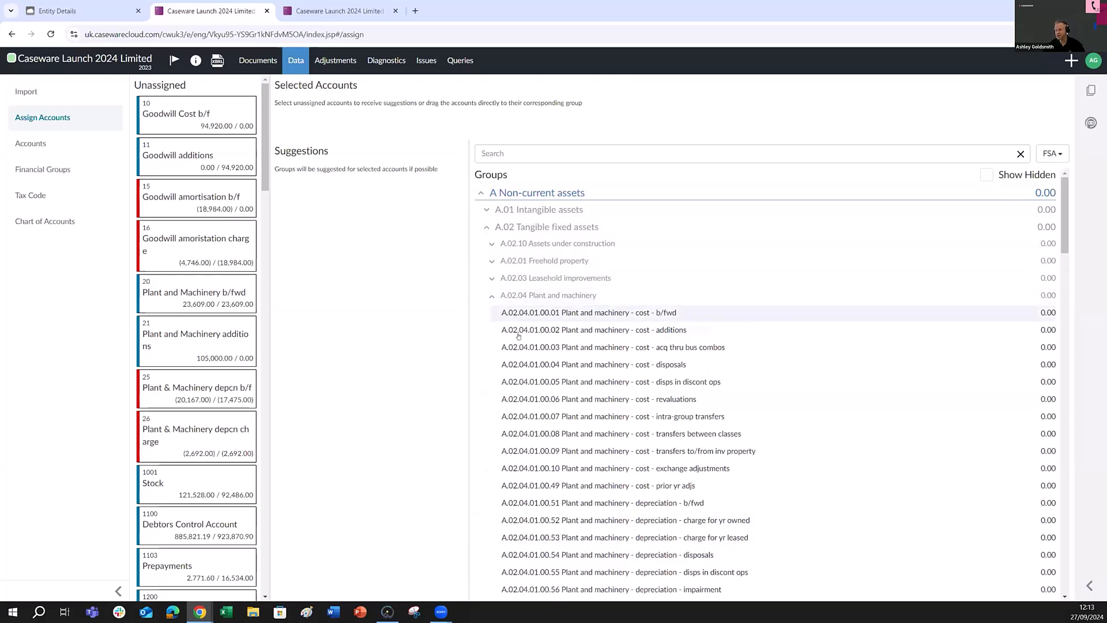
scroll(536, 481, down, 1)
scroll(518, 404, up, 1)
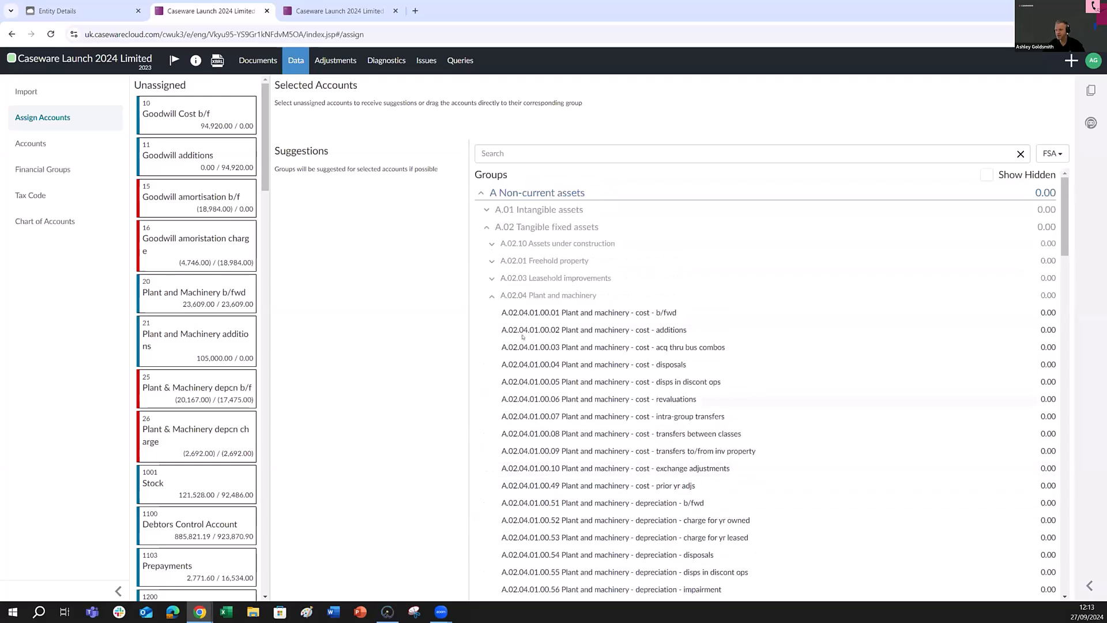
click(490, 296)
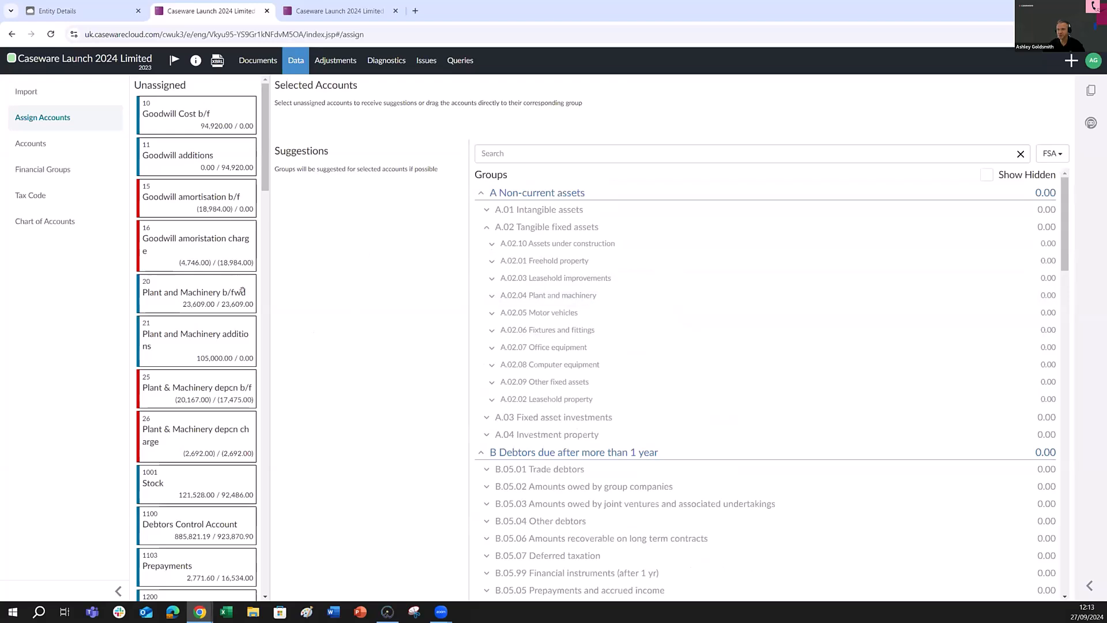
- Assign the Goodwill Cost b/f account to the suggested group A.01.03.01.00.01 Goodwill - cost - b/fwd
click(189, 115)
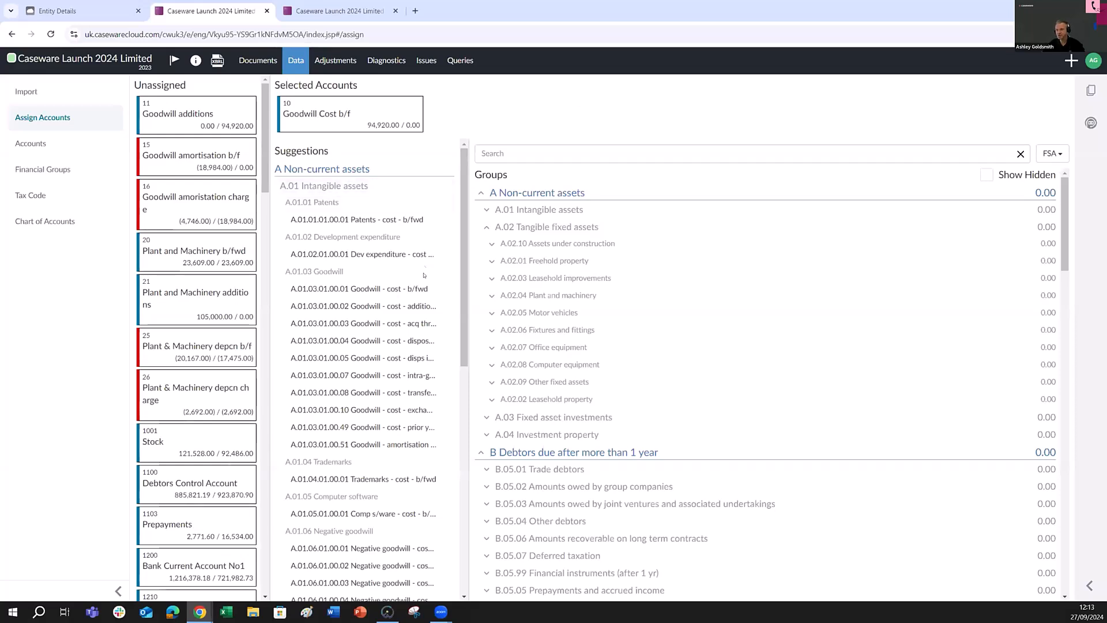
mouse_move(432, 309)
mouse_move(365, 295)
drag(325, 115, 333, 290)
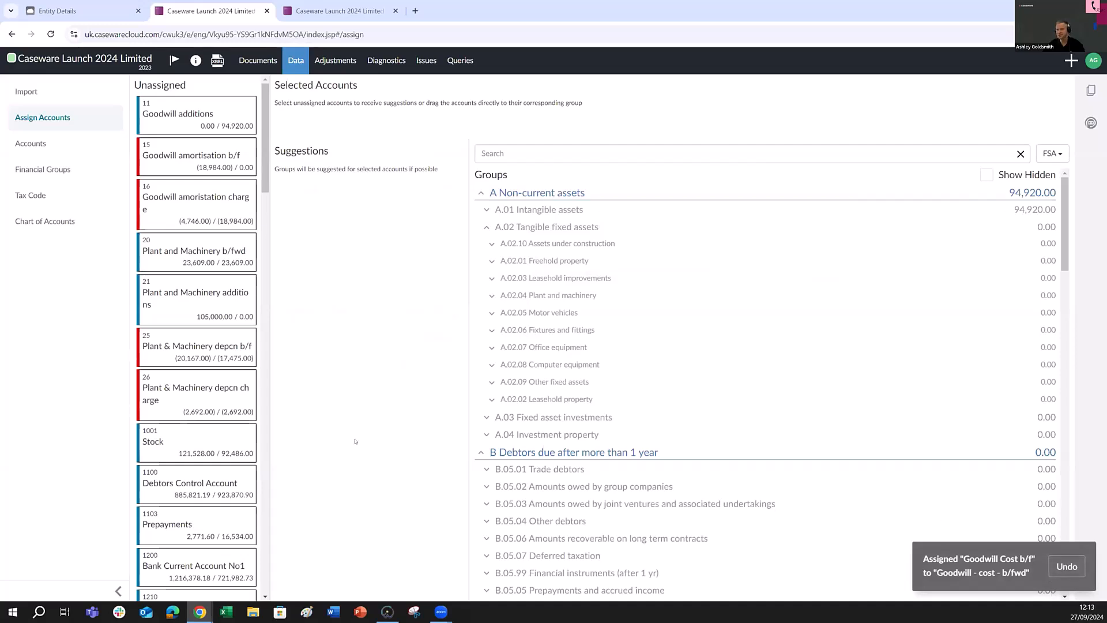
- Assign the Goodwill additions account to the suggested group A.01.03.01.00.02 Goodwill - cost - additions
click(194, 113)
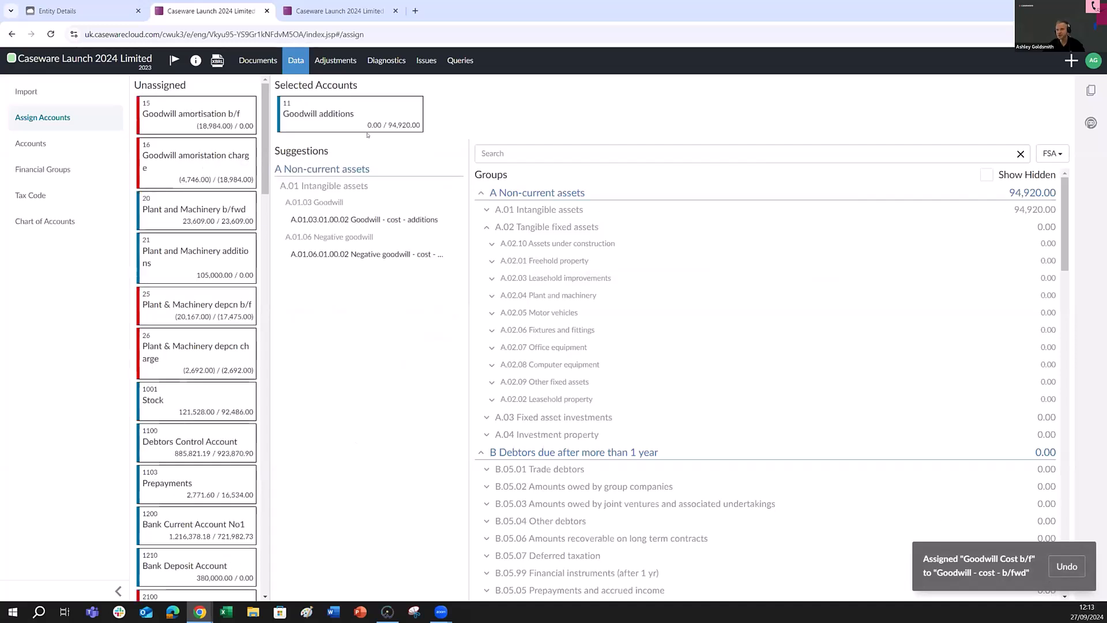
mouse_move(391, 224)
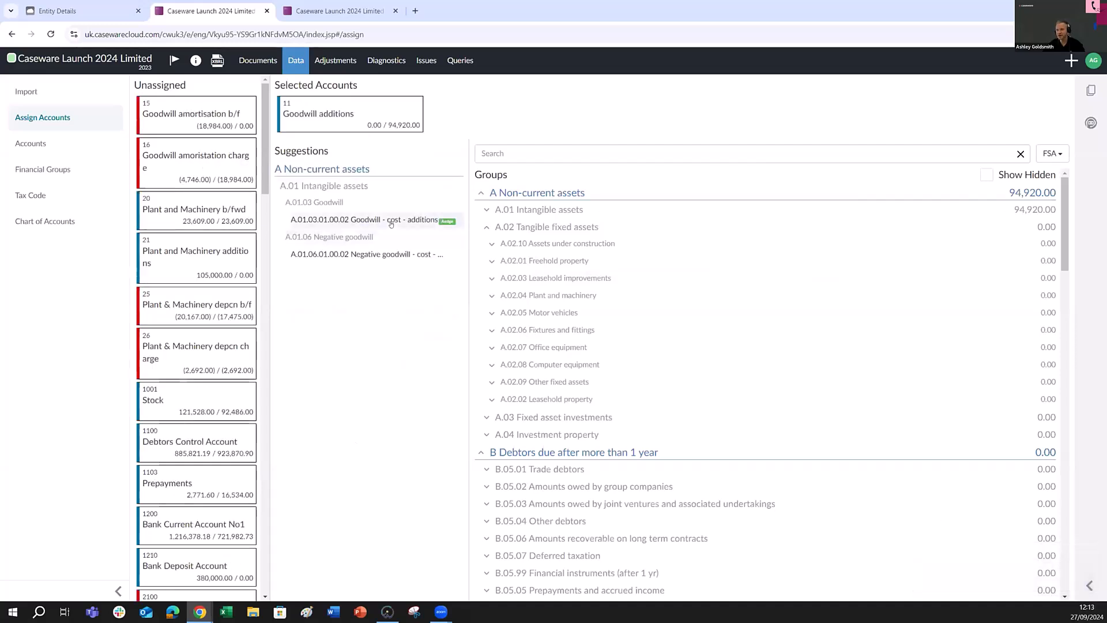
click(447, 222)
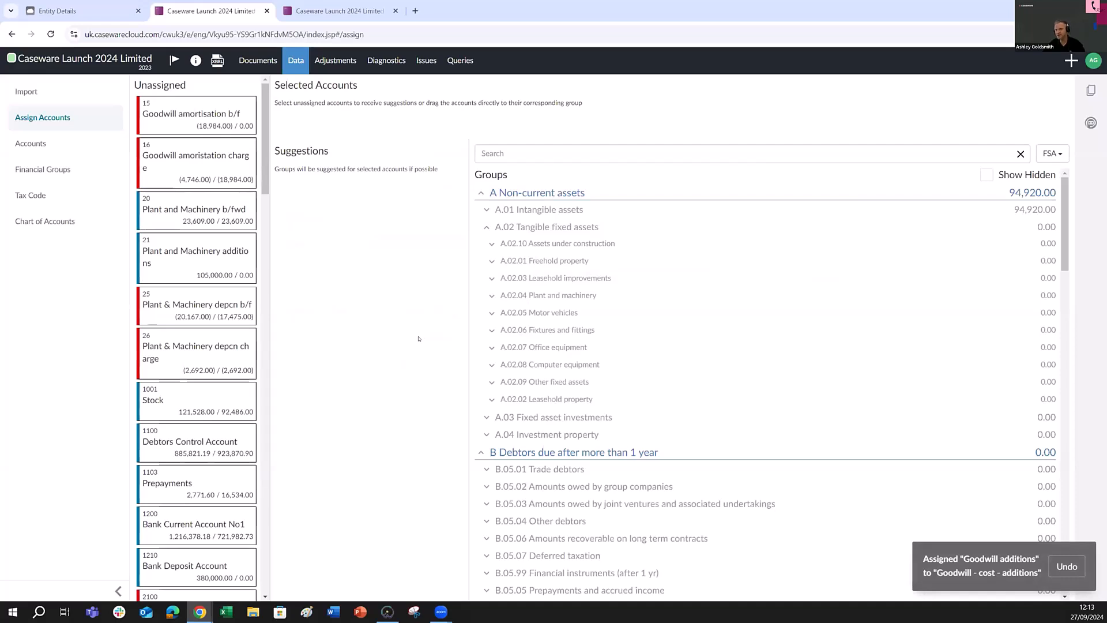
- Filter the groups by goodwill and assign Goodwill amortisation b/f to A.01.03.01.00.51 and the goodwill amortisation charge to A.01.03.01.00.52
click(543, 152)
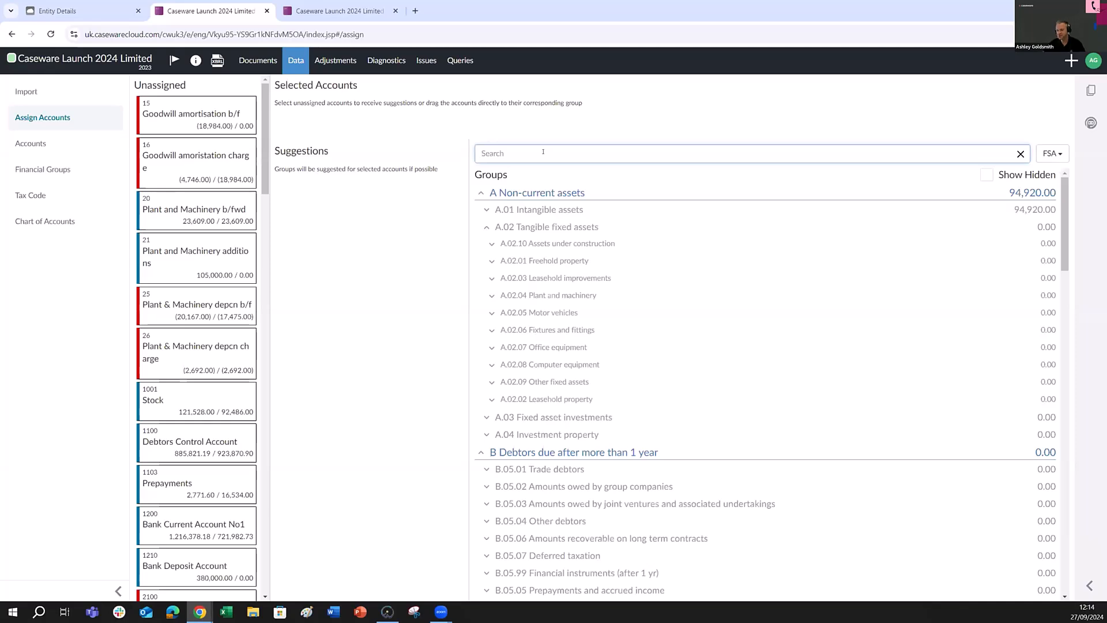
text(goodwill)
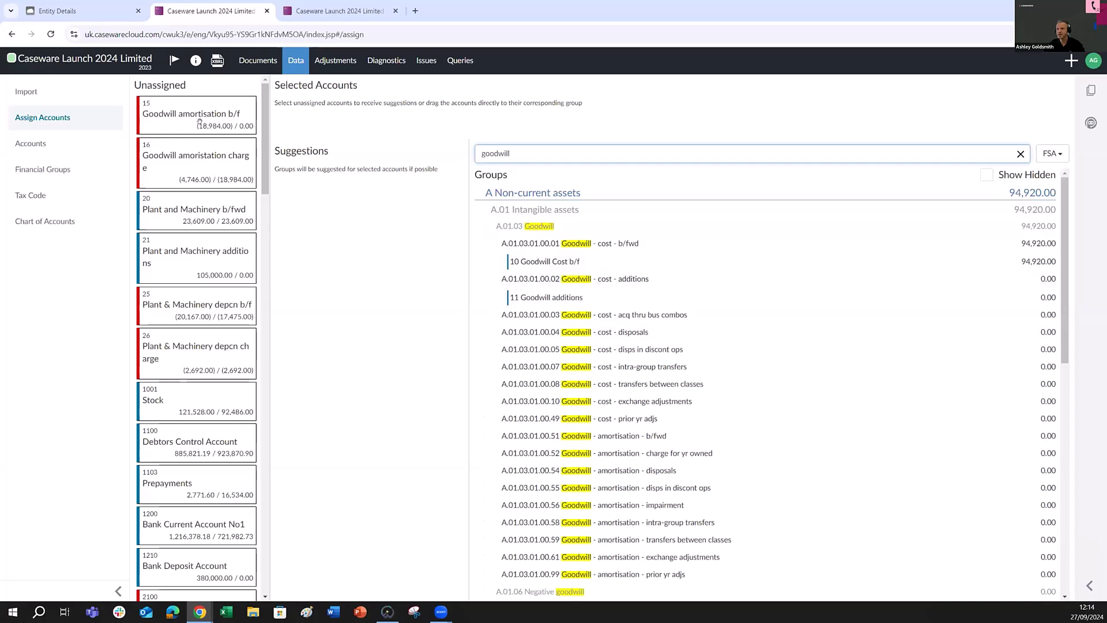
drag(197, 116, 606, 433)
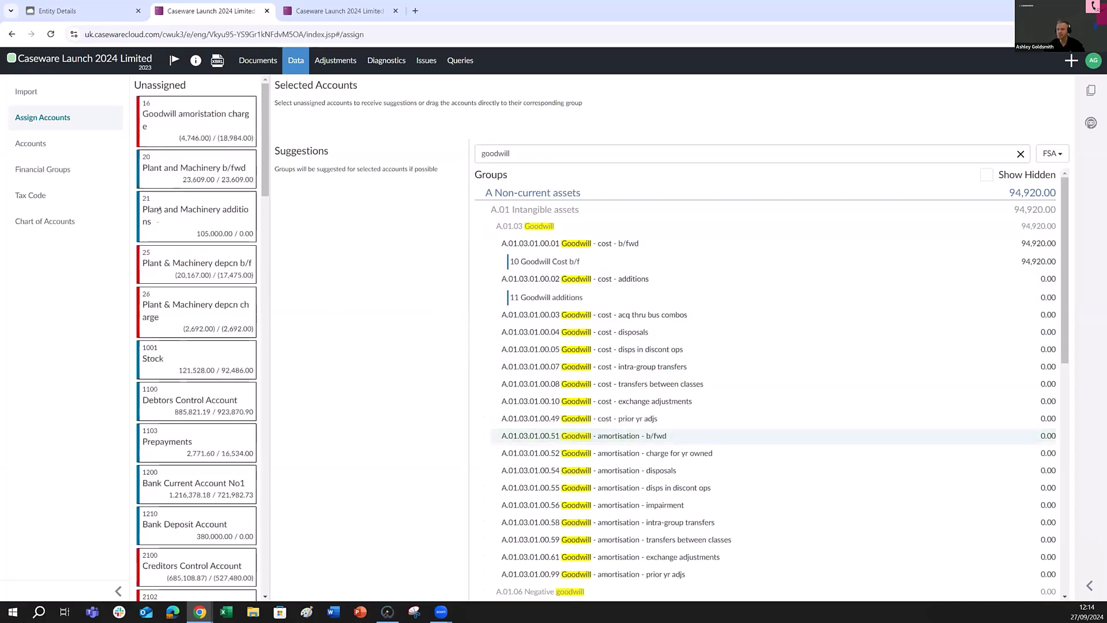
drag(593, 395, 666, 451)
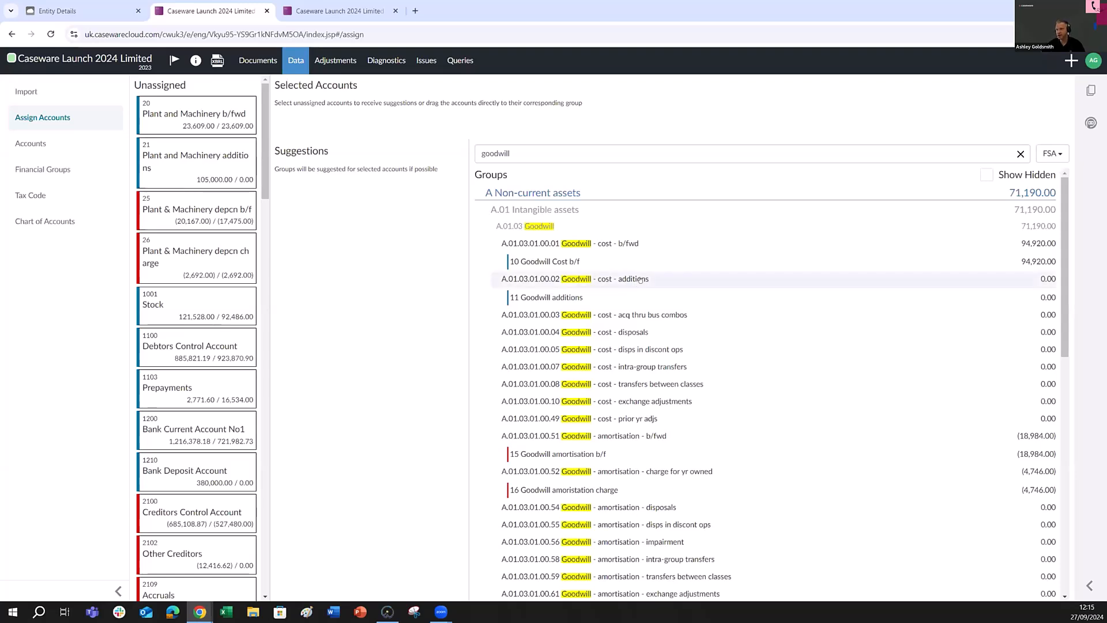
- Open the consolidation hierarchy of the Caseware Launch 2024 Limited engagement
click(257, 60)
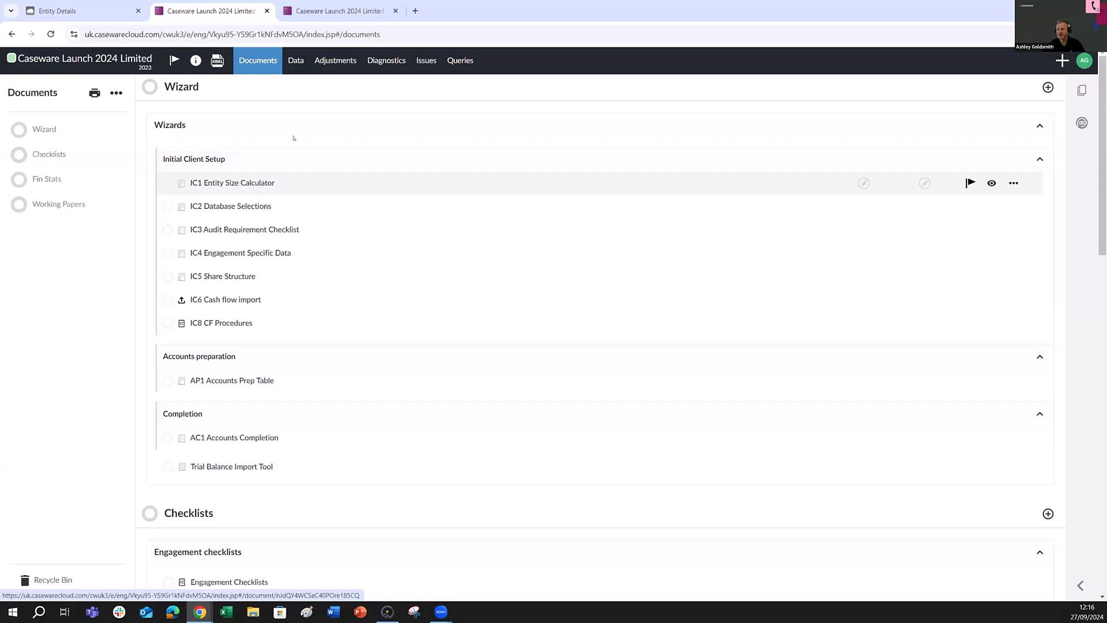
click(94, 59)
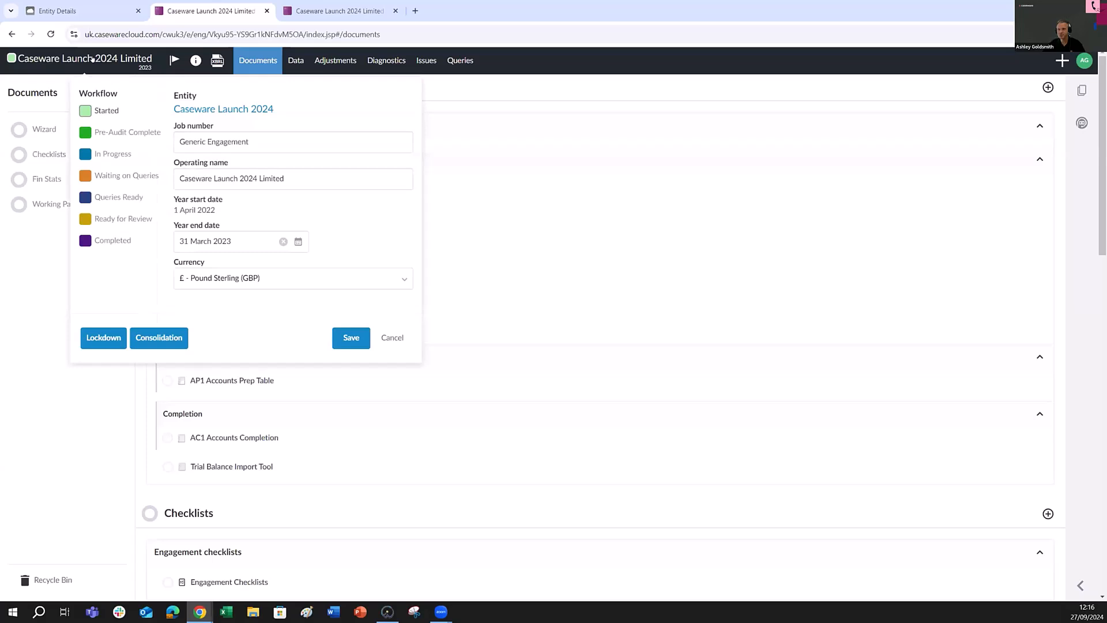
click(156, 338)
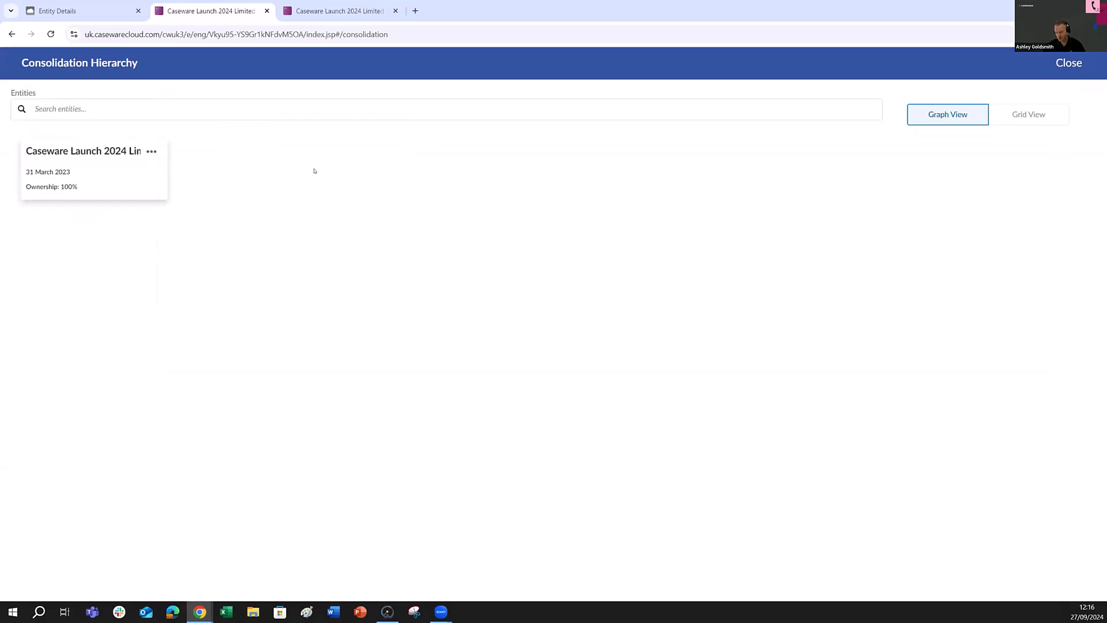
- Search for launch engagements and try to link Sales Demo 10042024 as a subsidiary of the parent entity
click(150, 153)
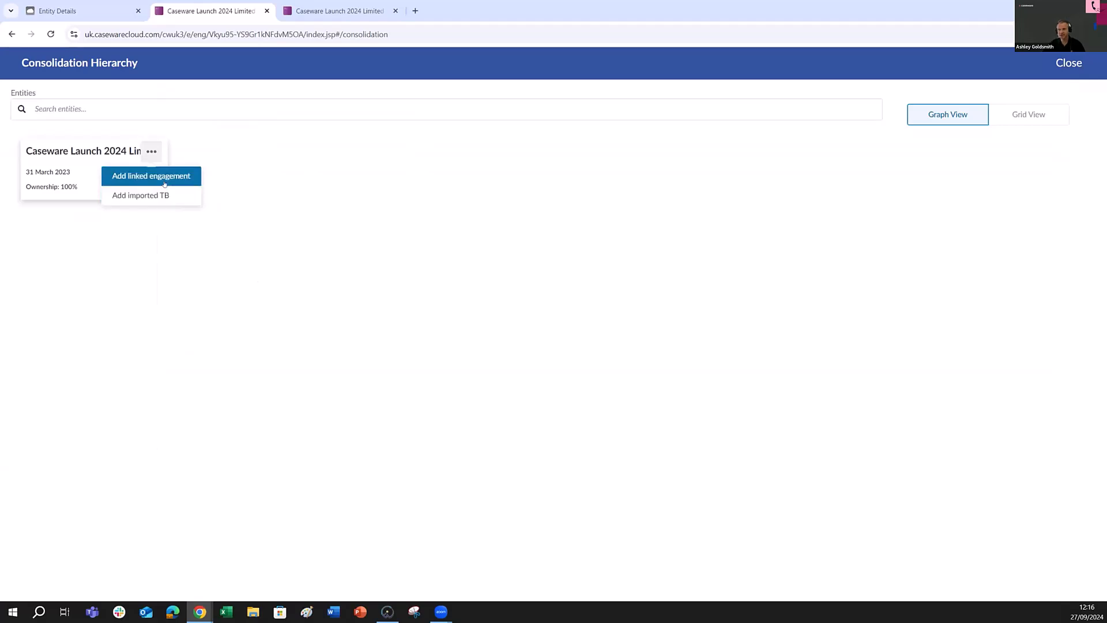
click(142, 175)
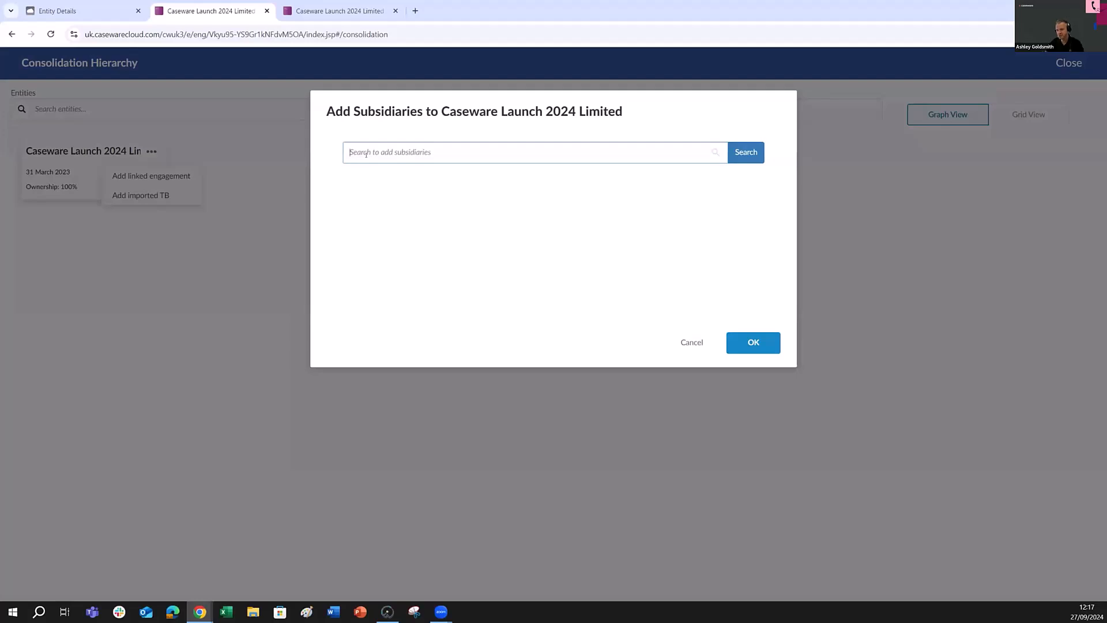
text(launch)
click(744, 150)
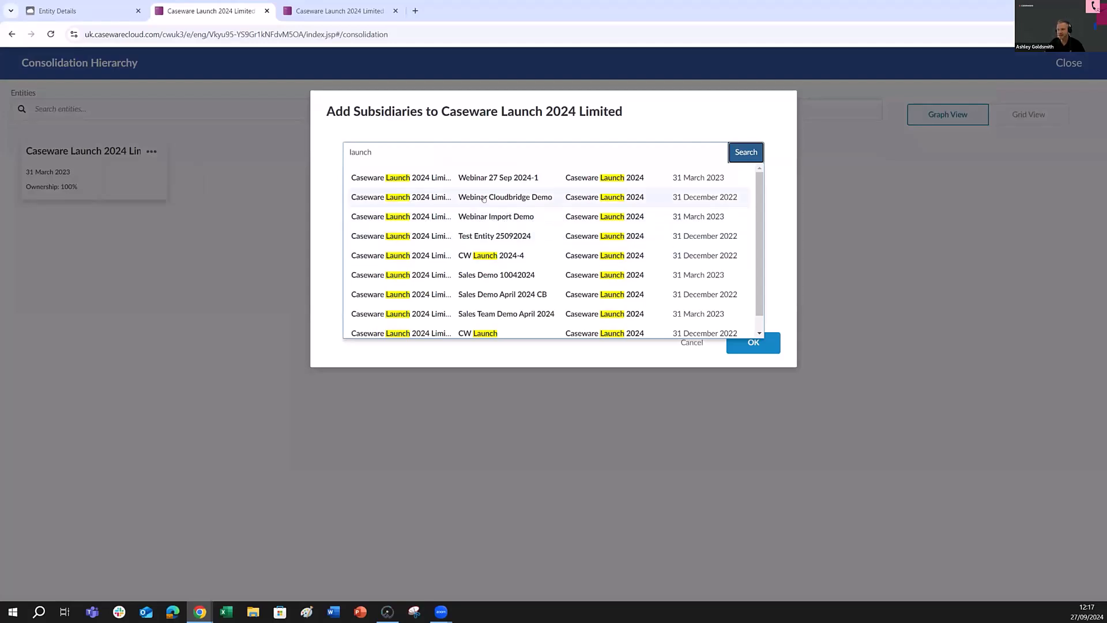
click(476, 277)
click(751, 343)
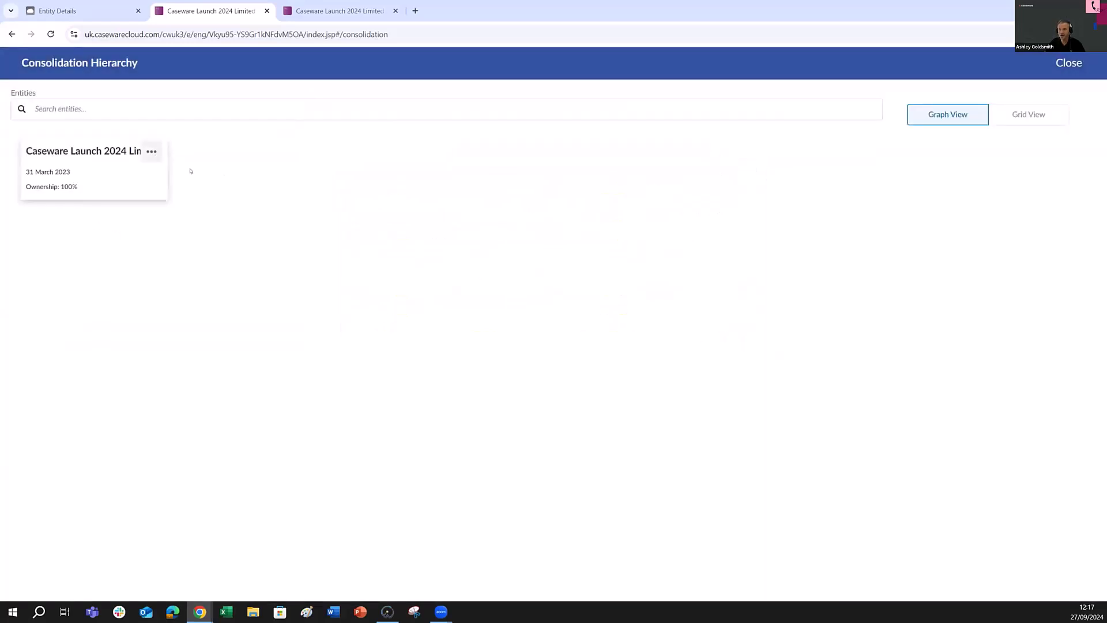
- Add a trial-balance-only subsidiary named Sub 1 under Caseware Launch 2024 Limited
click(150, 152)
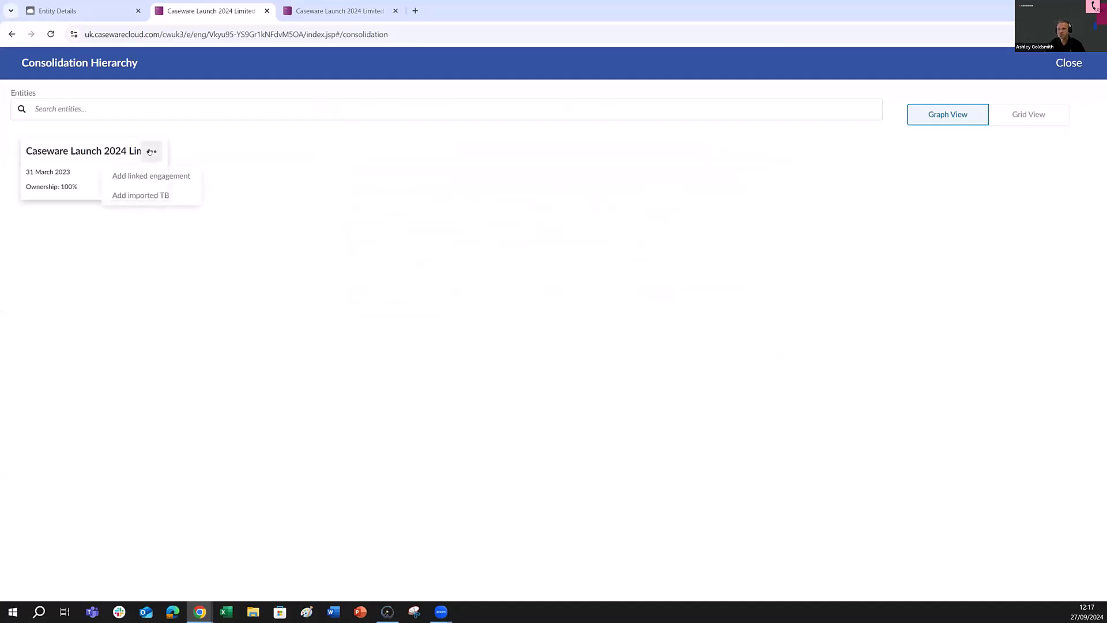
click(149, 196)
text(Sub 1)
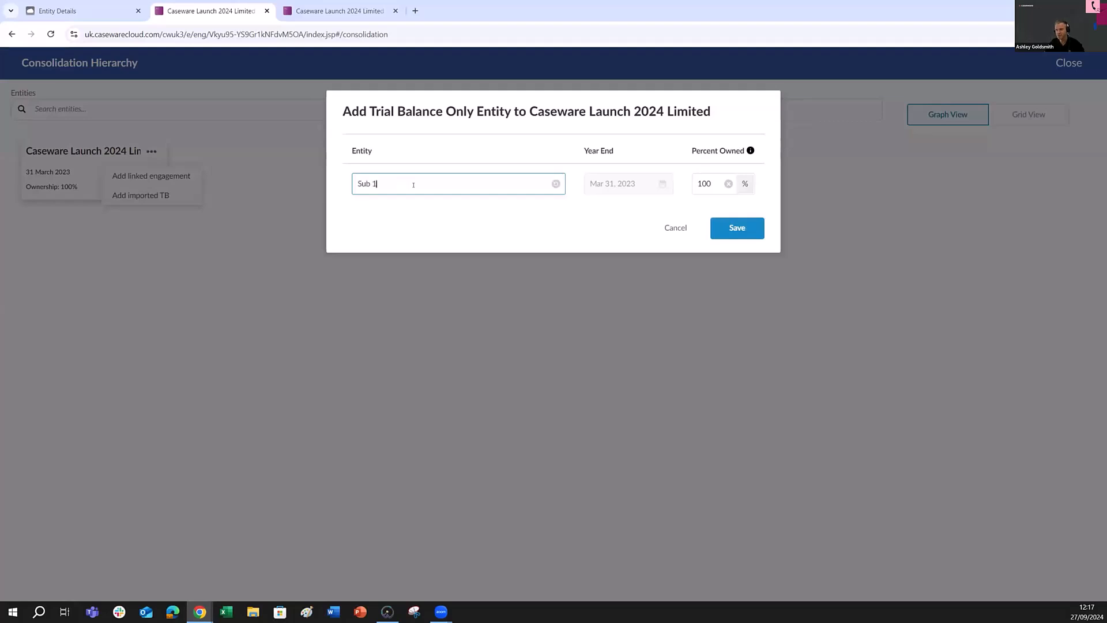
click(736, 228)
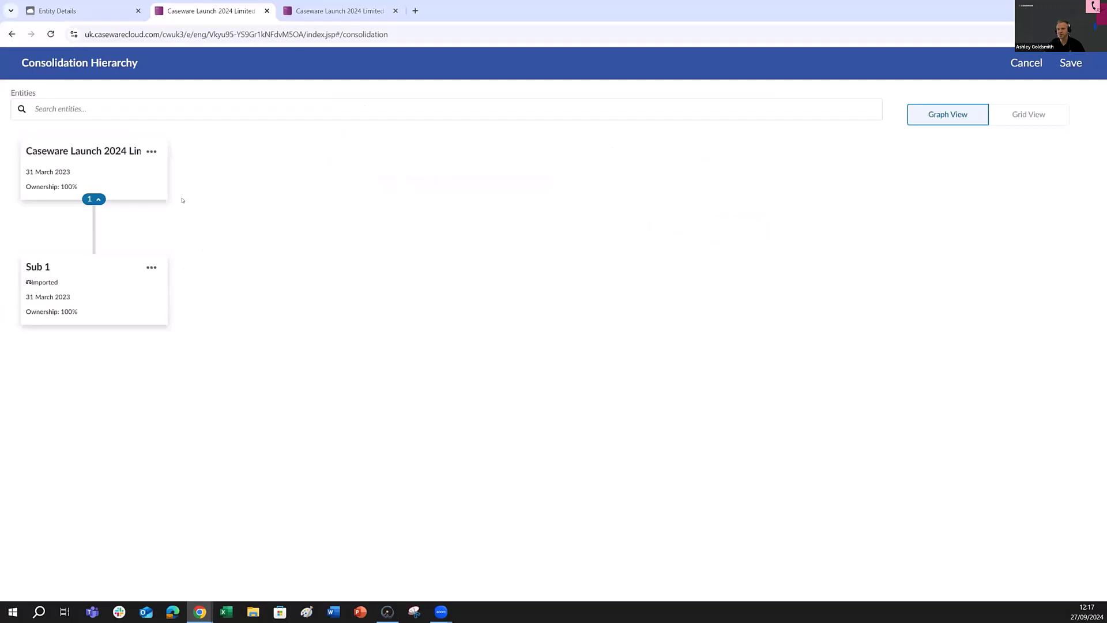
- Link the Sales Demo 10042024 engagement as a second subsidiary of Caseware Launch 2024 Limited and save the consolidation hierarchy
click(151, 151)
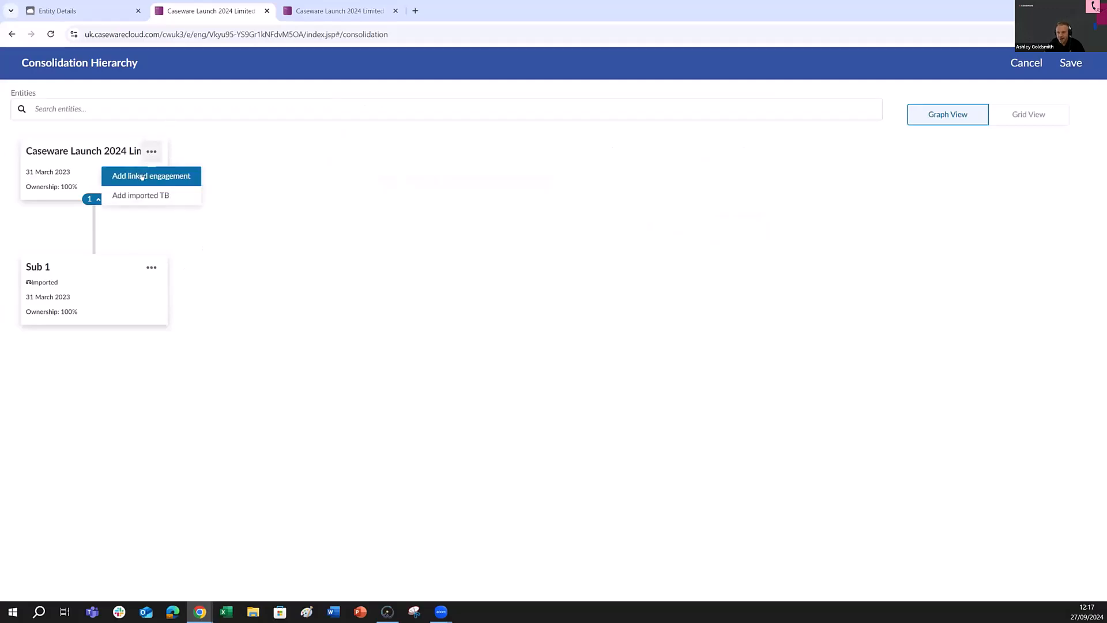
click(142, 177)
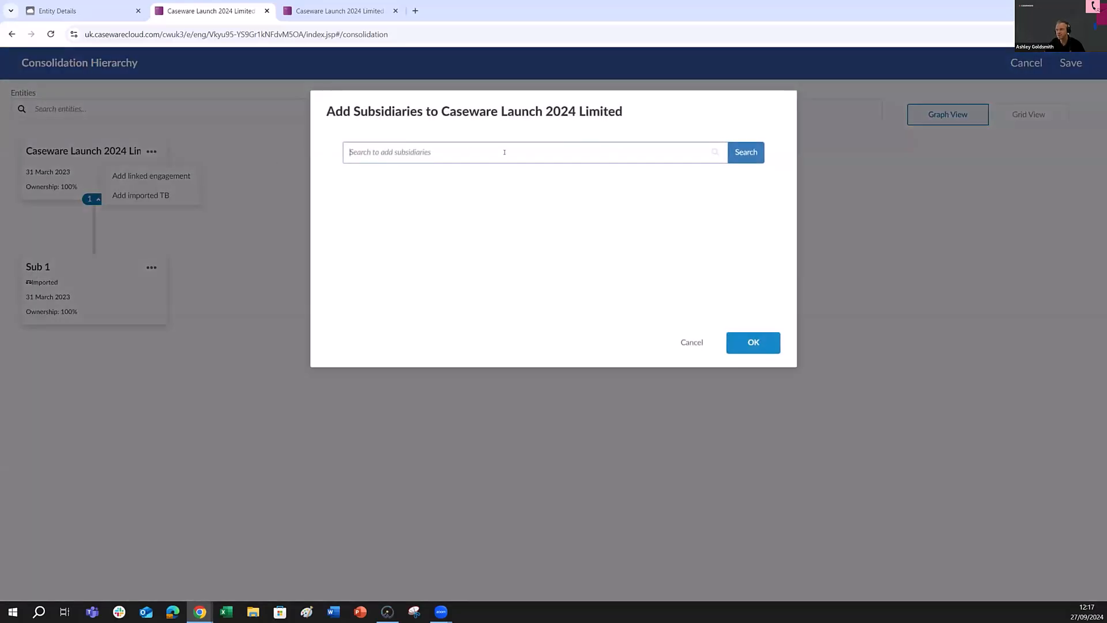
text(launch)
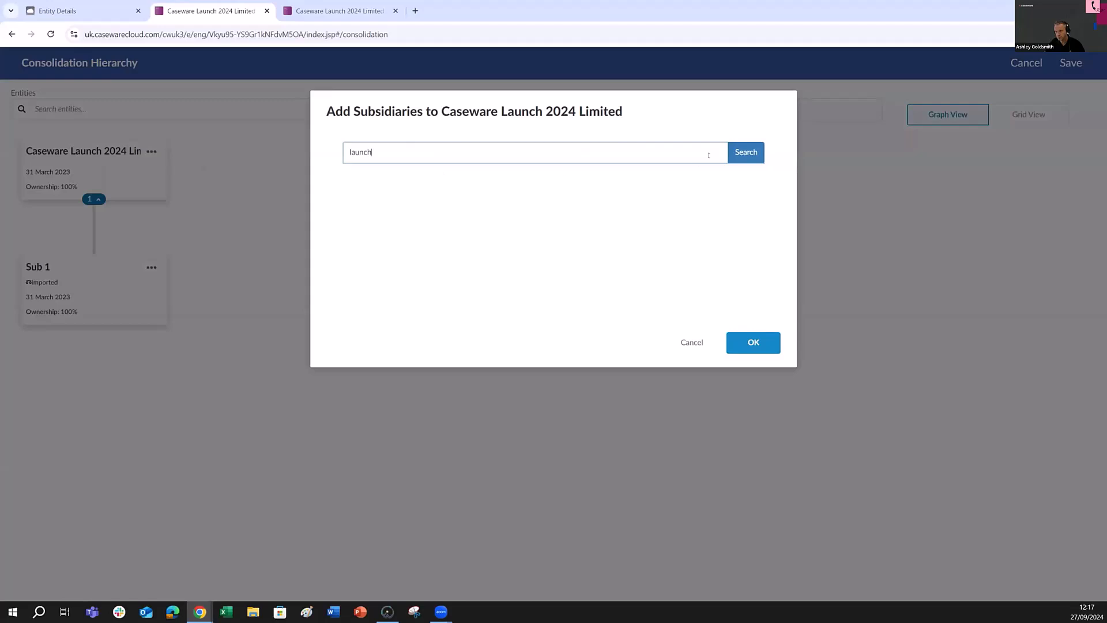
key(Return)
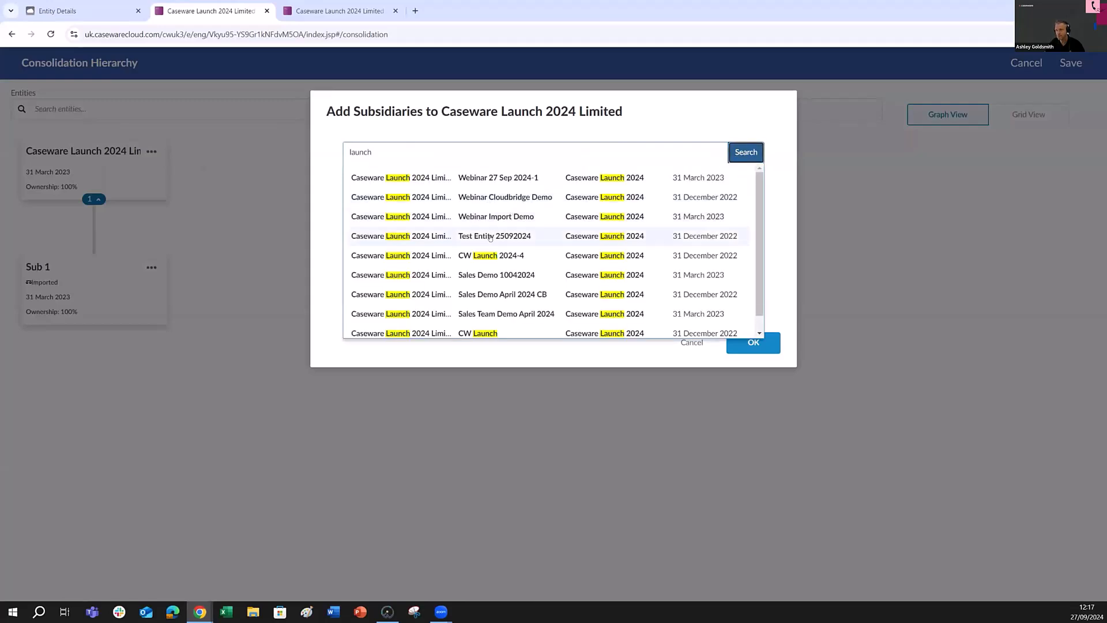
click(492, 275)
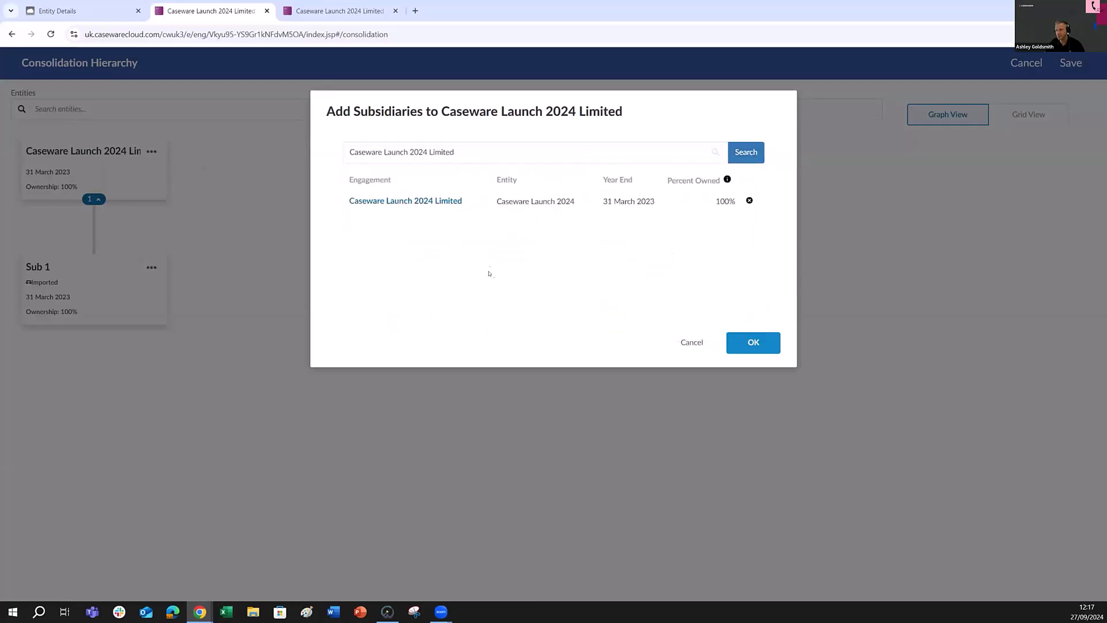
click(740, 344)
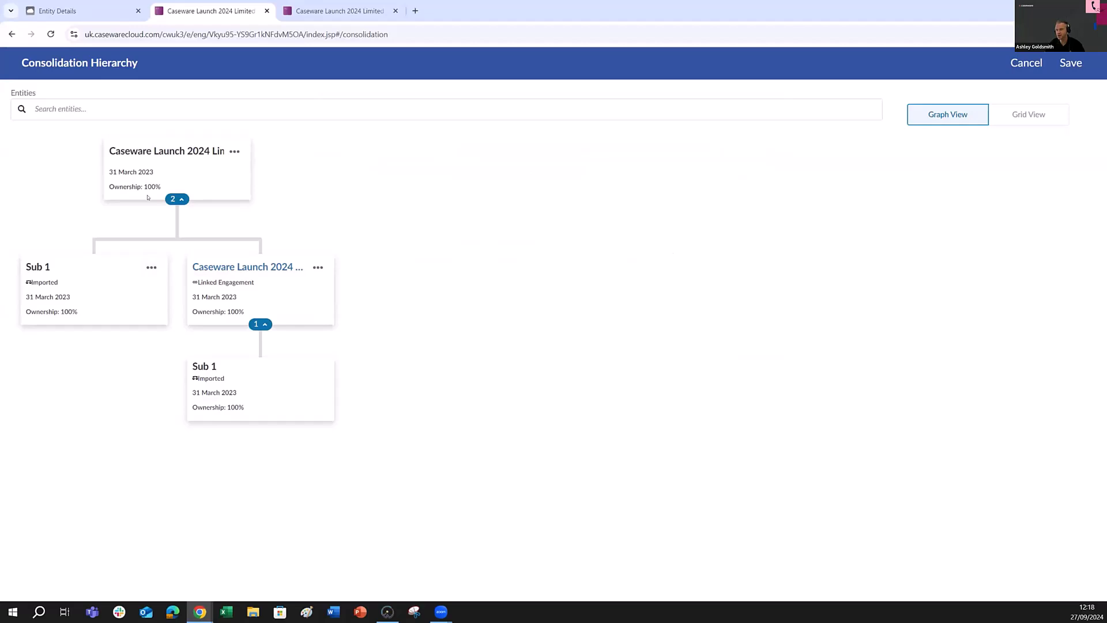
click(318, 267)
click(257, 278)
click(1064, 65)
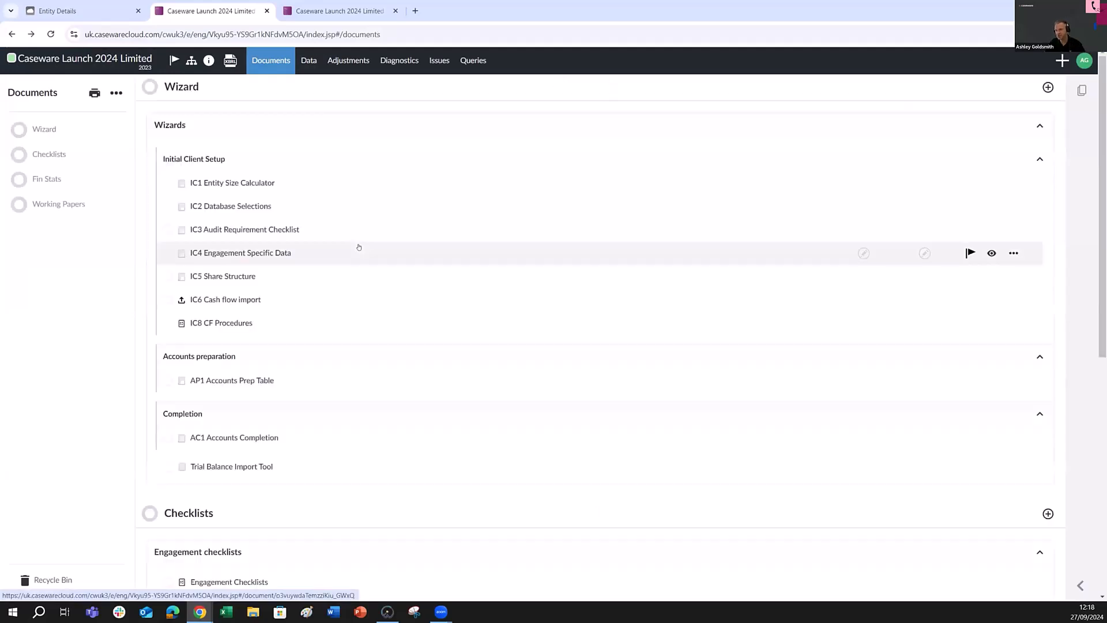
- Examine the trial balance reimport options with Sub 1 as the target entity, leaving without importing a file
click(306, 63)
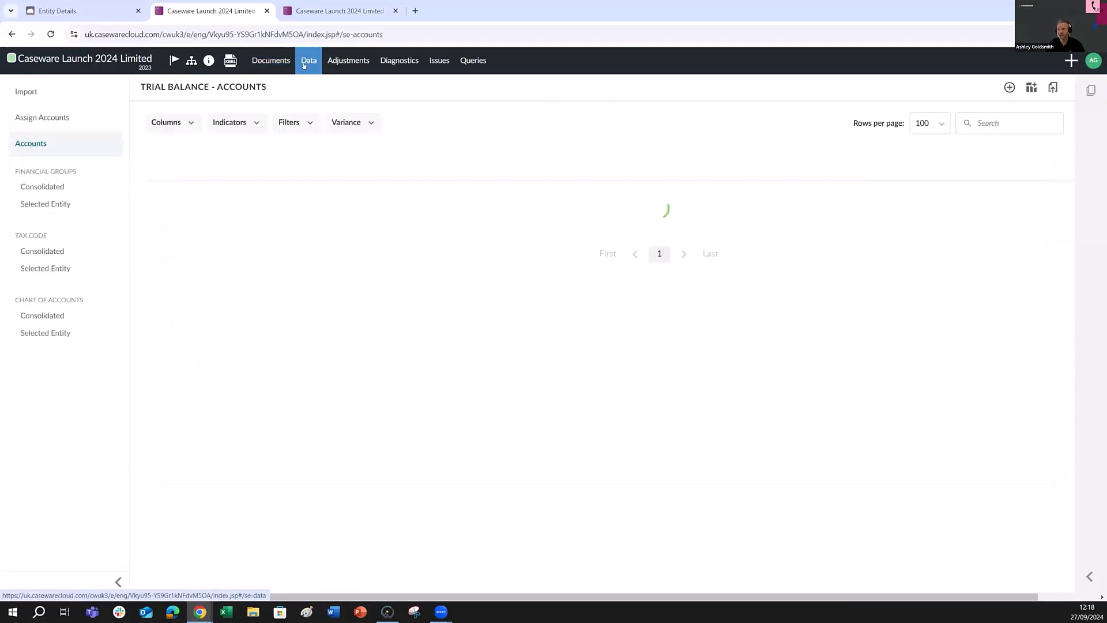
click(27, 92)
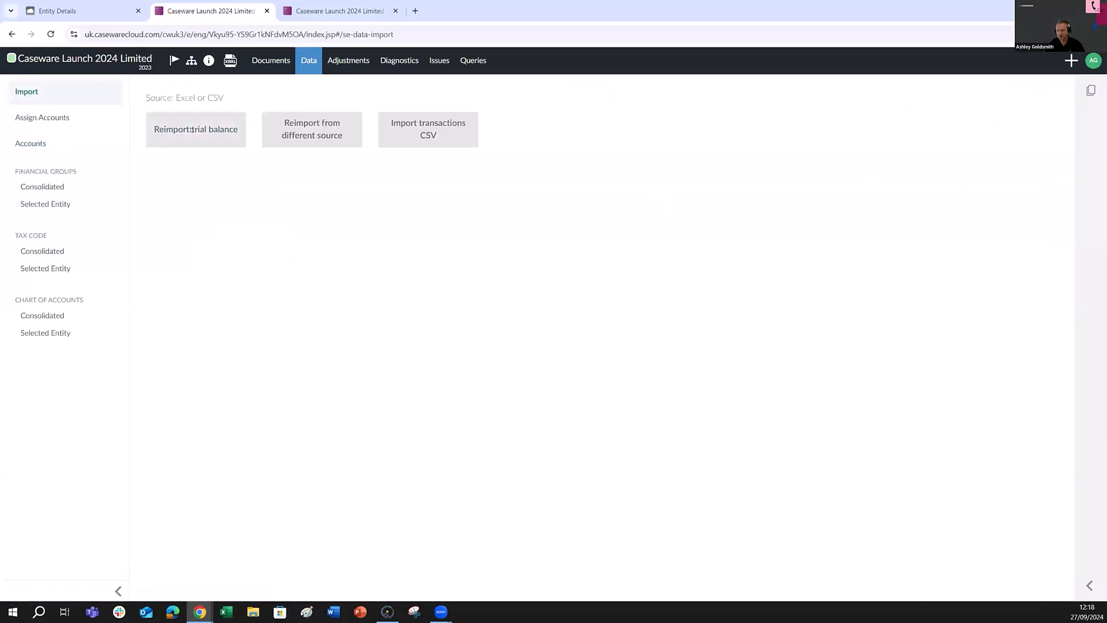
click(192, 130)
click(464, 311)
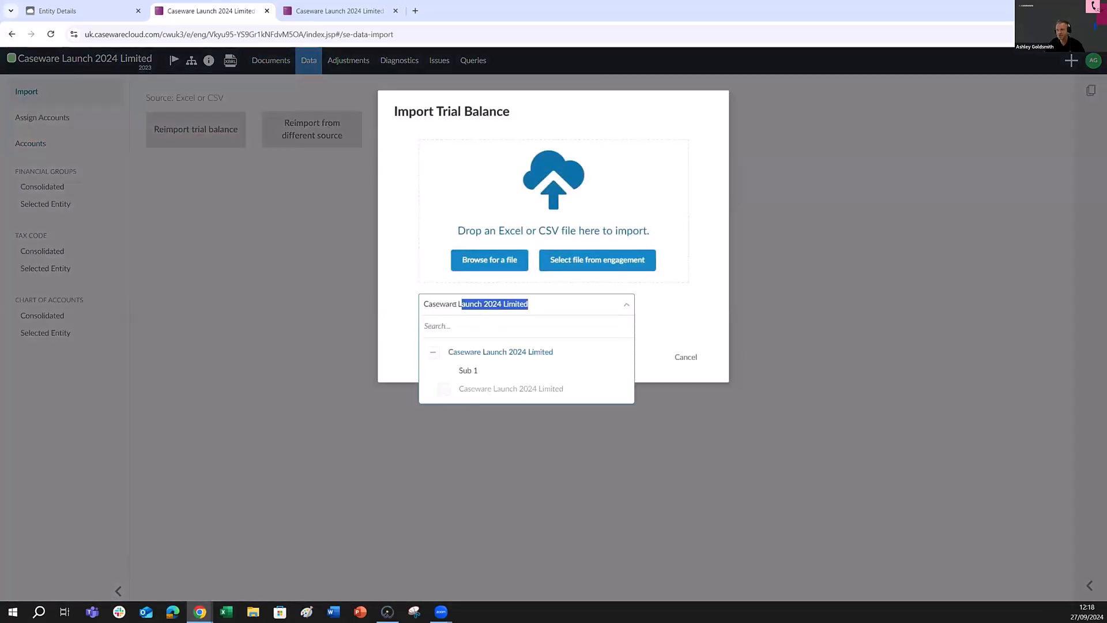
click(468, 372)
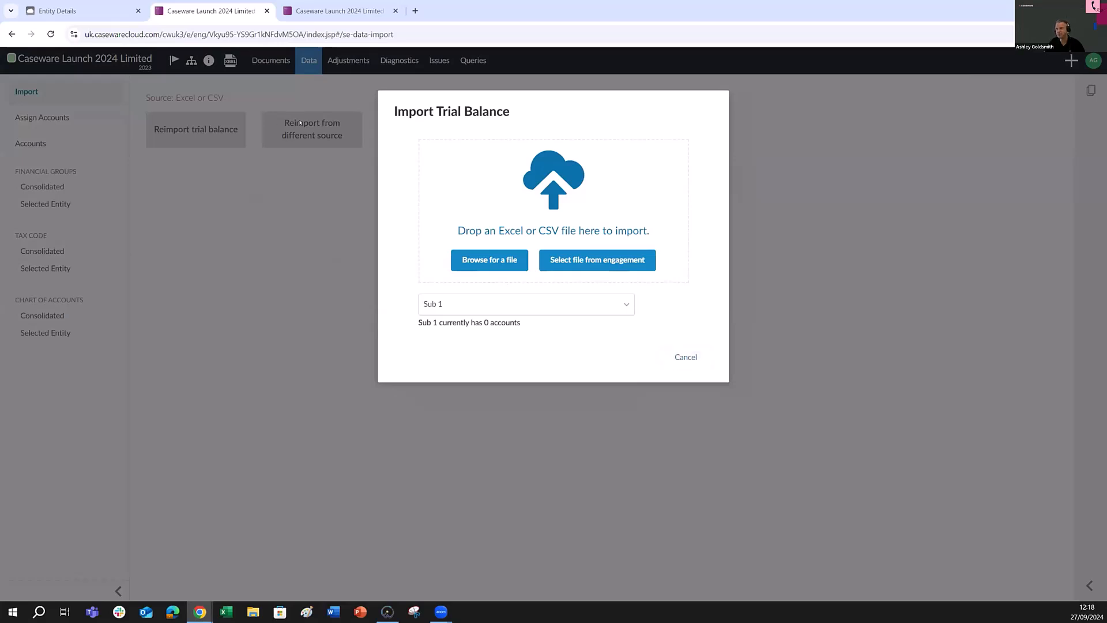
click(684, 357)
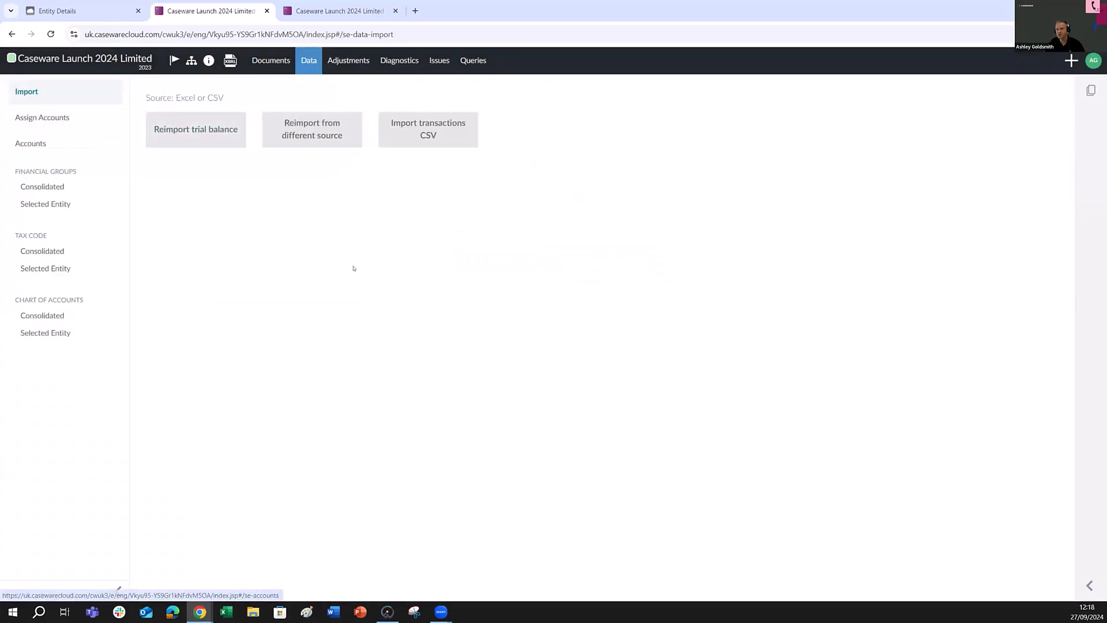
- Switch to the EL2022 file in Caseware Working Papers and view its working trial balance
click(269, 66)
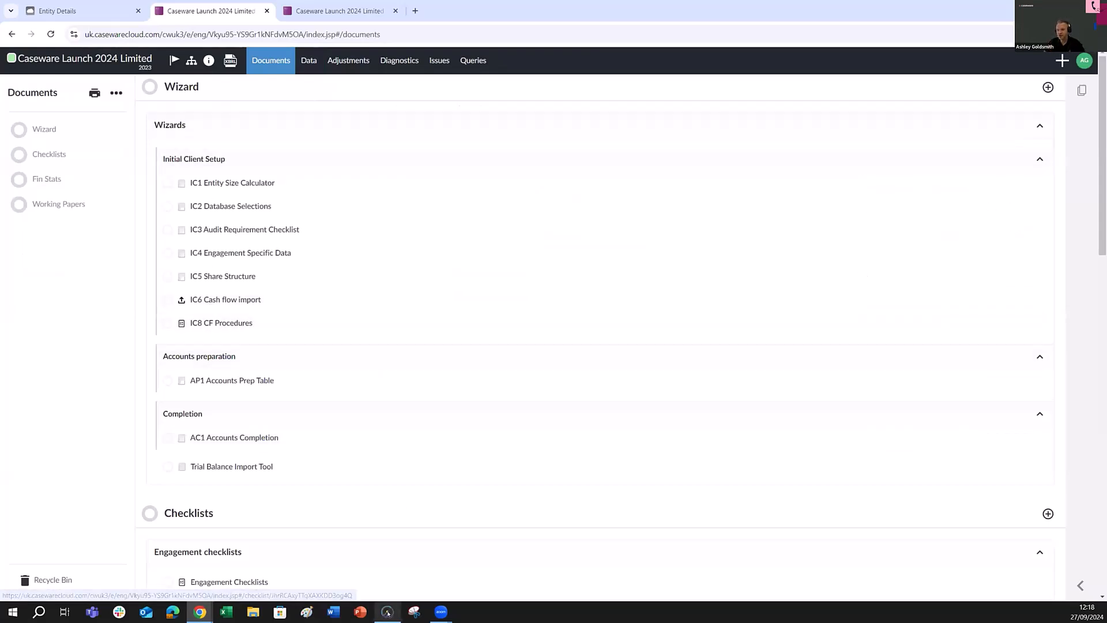
mouse_move(385, 613)
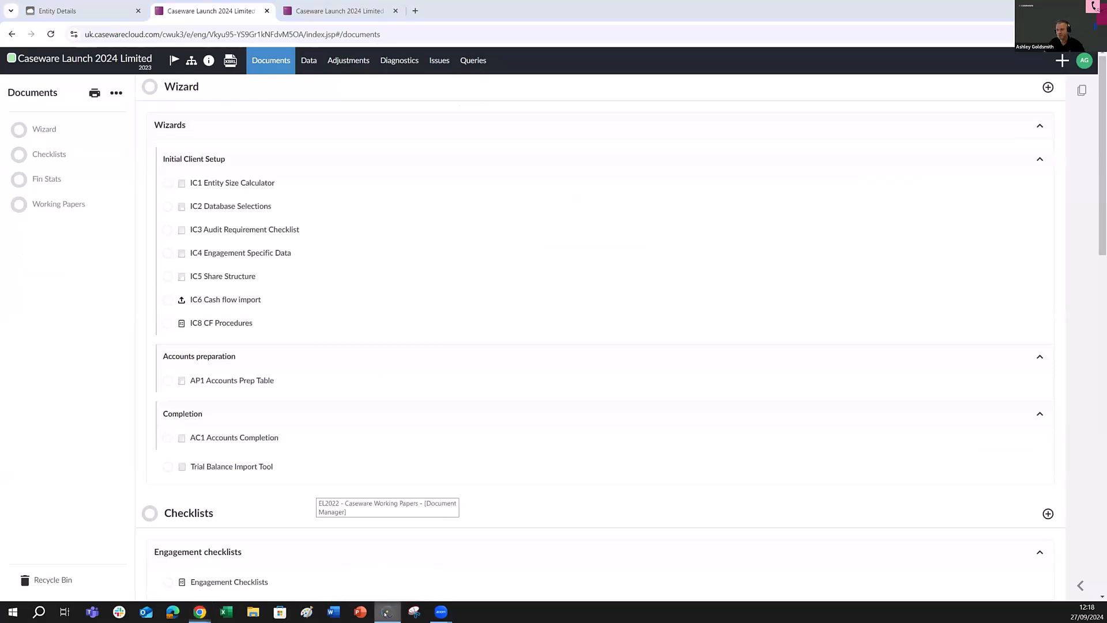
click(386, 565)
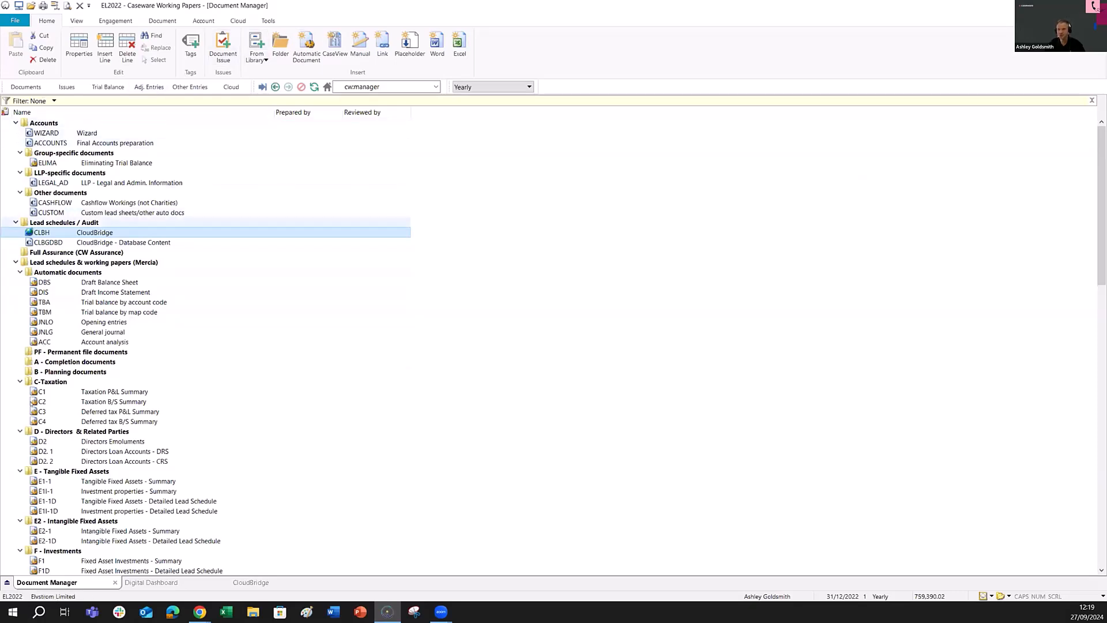
click(106, 87)
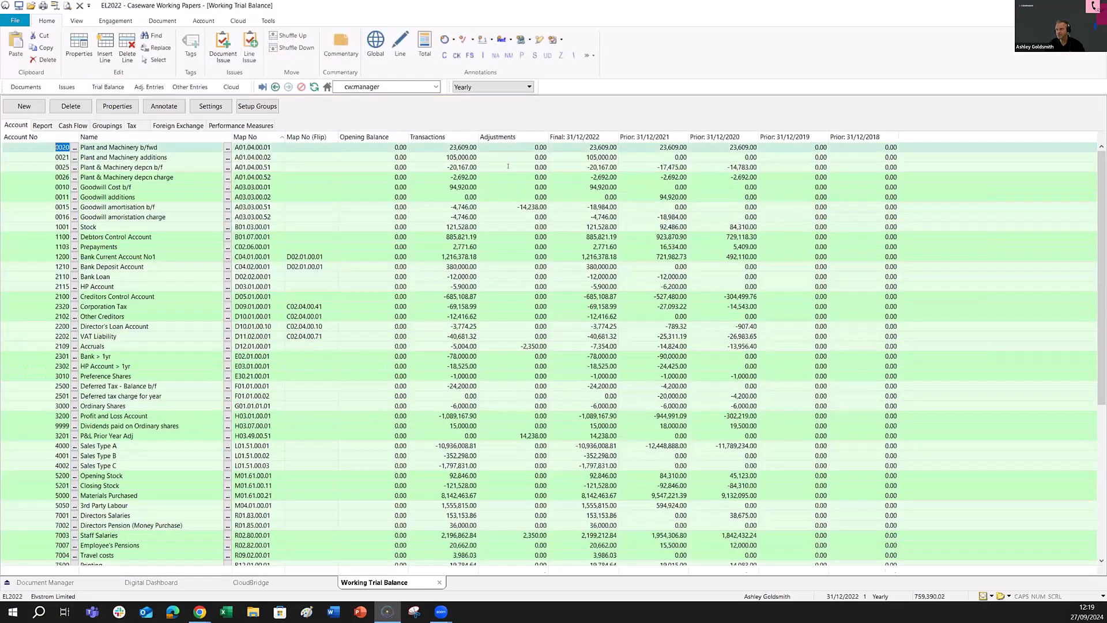
- Look at the CloudBridge documents in the document library and open the file's CloudBridge - Database Content document
click(26, 86)
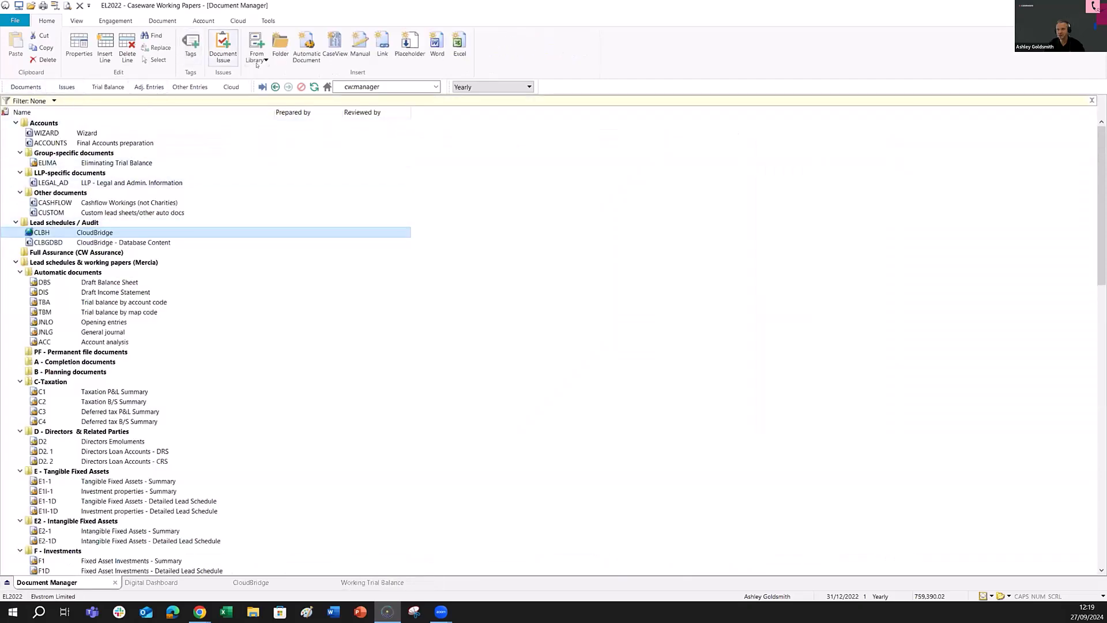
click(253, 57)
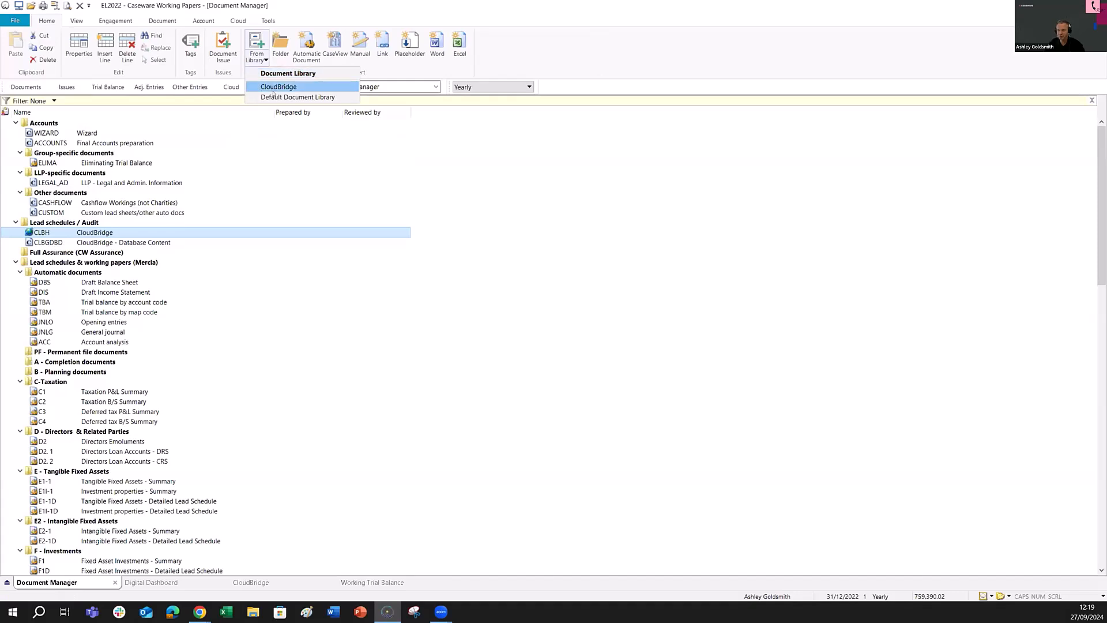
click(271, 87)
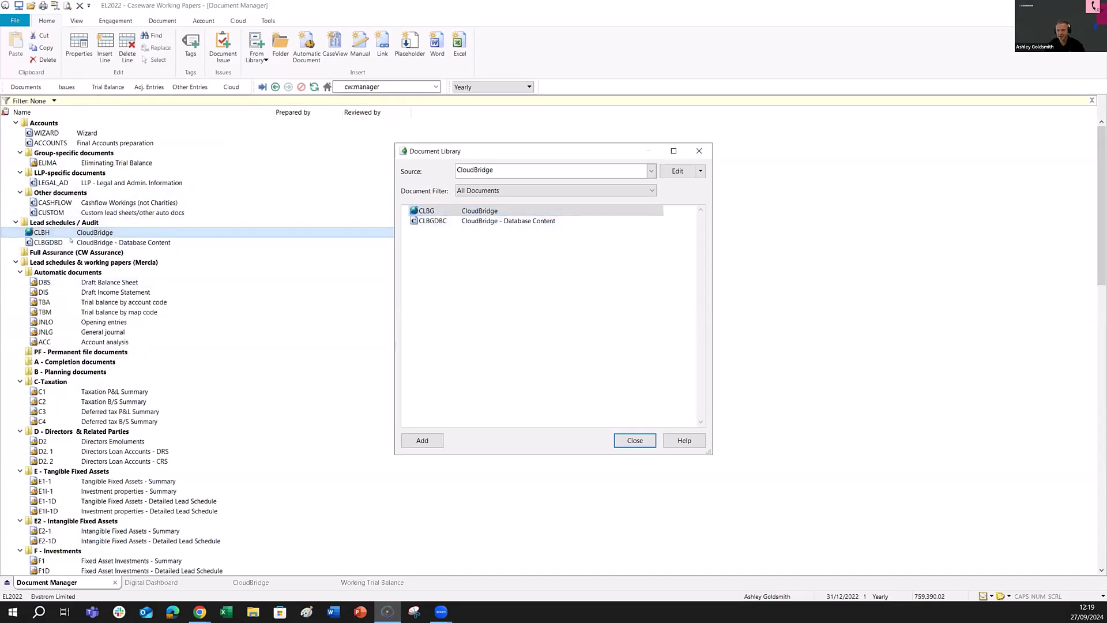
click(648, 440)
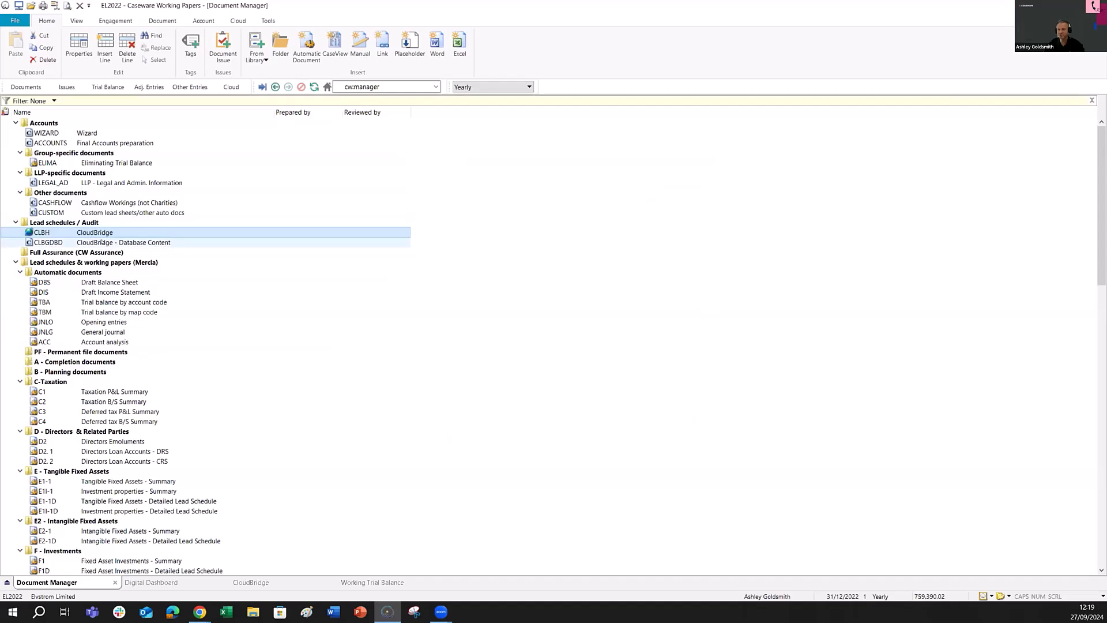
double_click(102, 242)
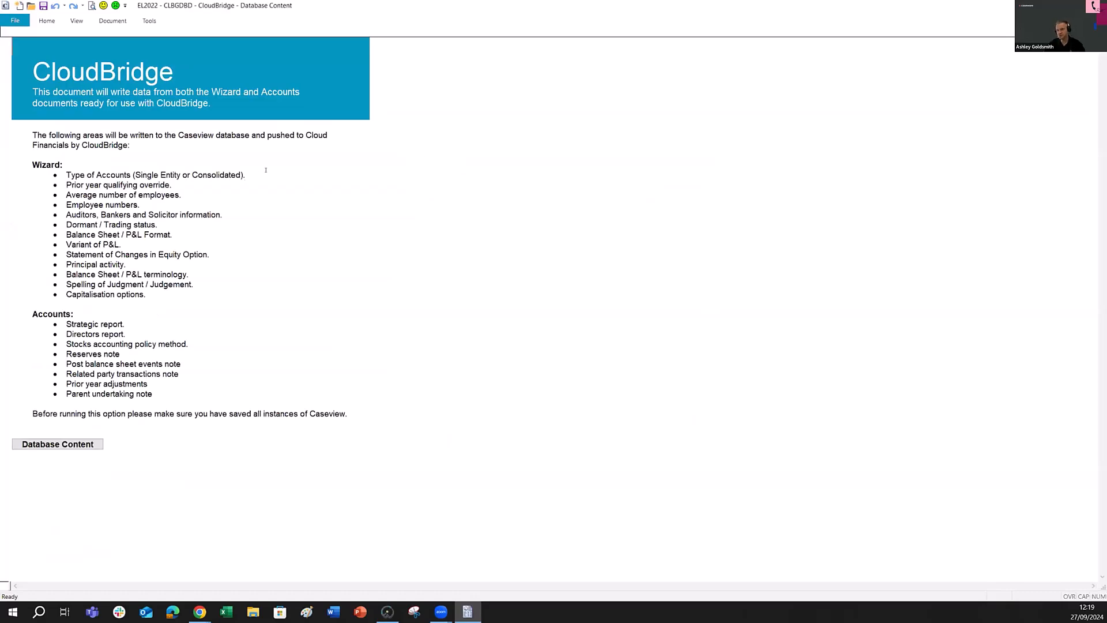
- Review the Wizard areas listed in the CloudBridge - Database Content document and close the document
drag(151, 295, 51, 176)
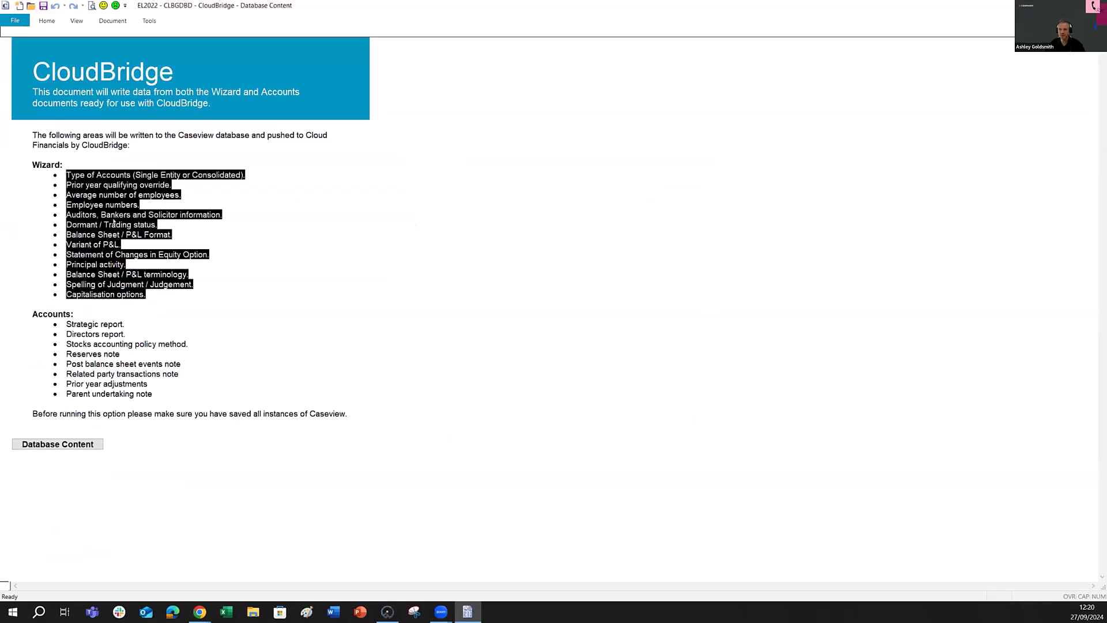
click(225, 211)
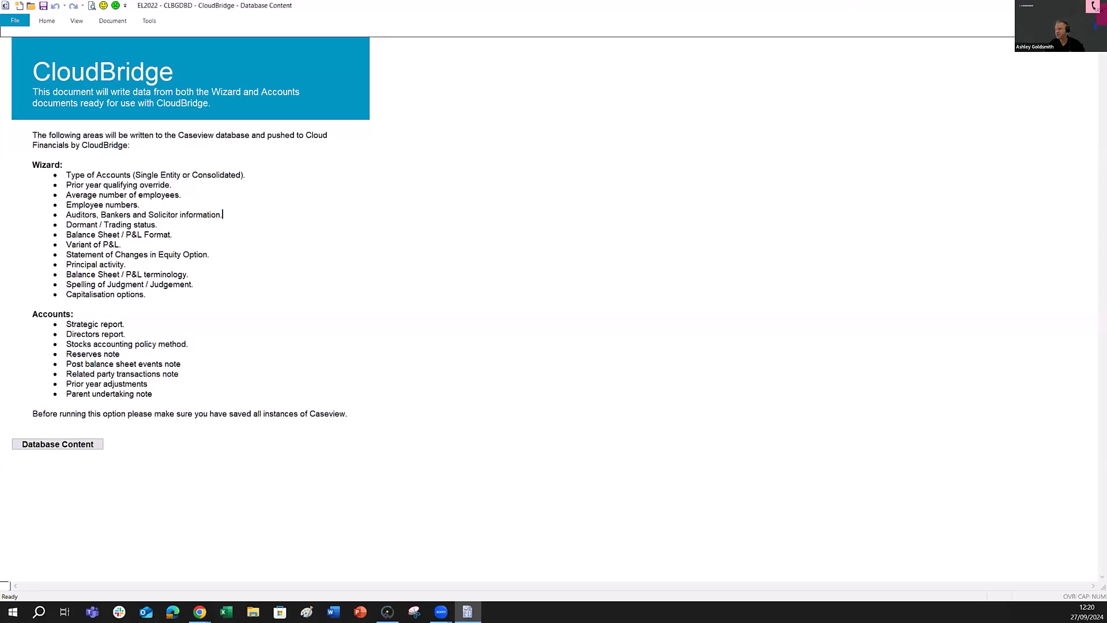
click(1094, 6)
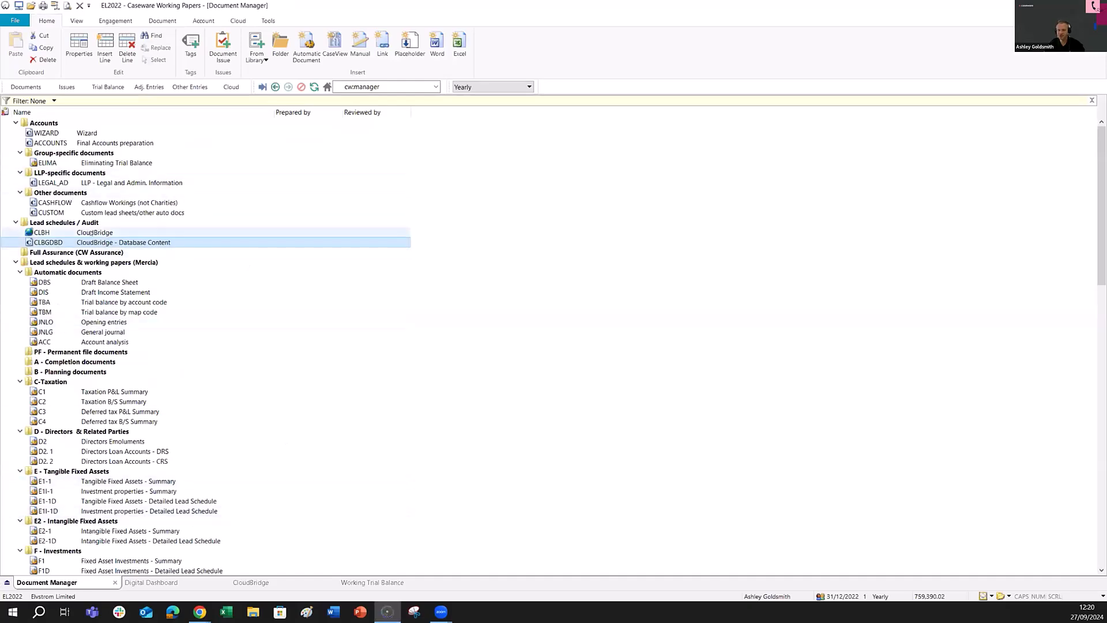
- Open the CloudBridge transfer document and check the Cloud entity selection, keeping Caseware Launch 2024
double_click(92, 233)
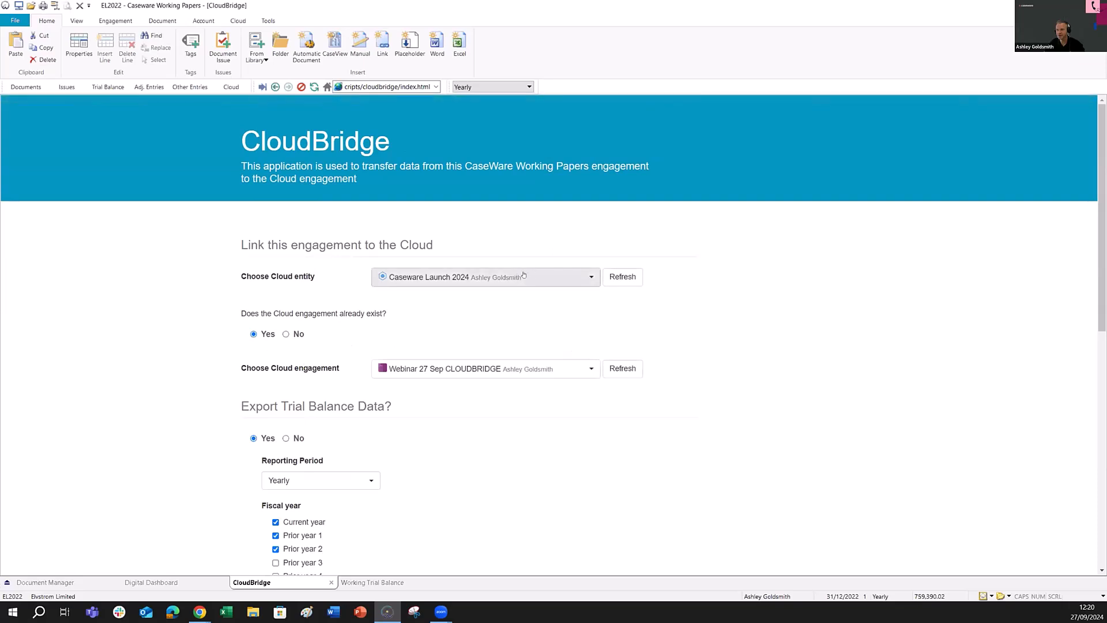
click(567, 281)
click(461, 282)
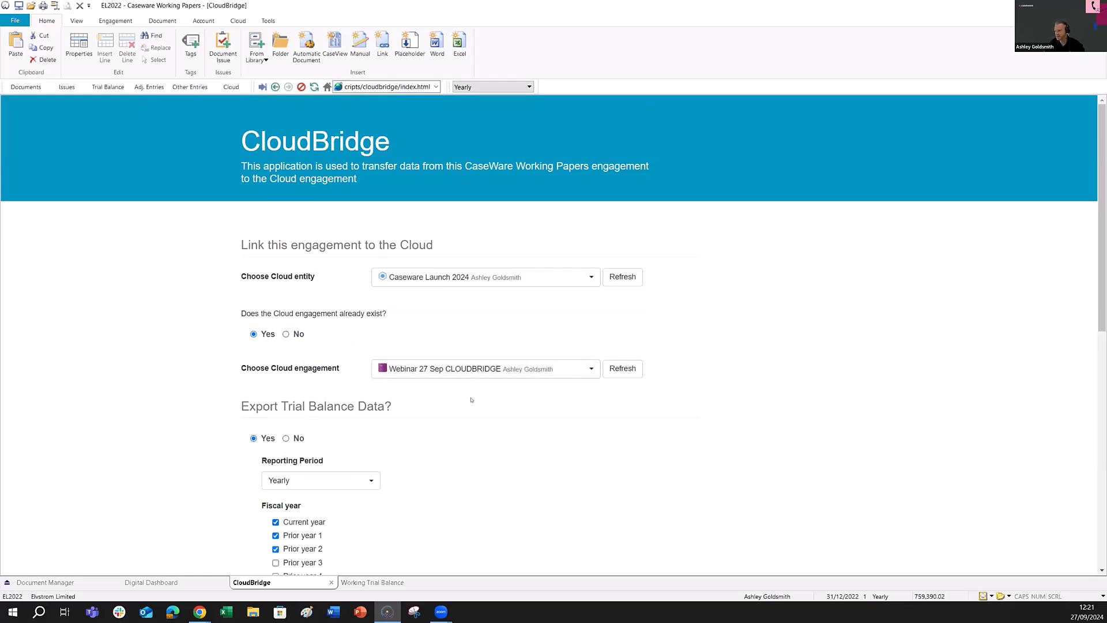
- Choose CloudBridgeMapping-Financialsv1.2.ini as the remap file and transfer the engagement data to the Webinar 27 Sep CLOUDBRIDGE engagement
scroll(466, 389, down, 2)
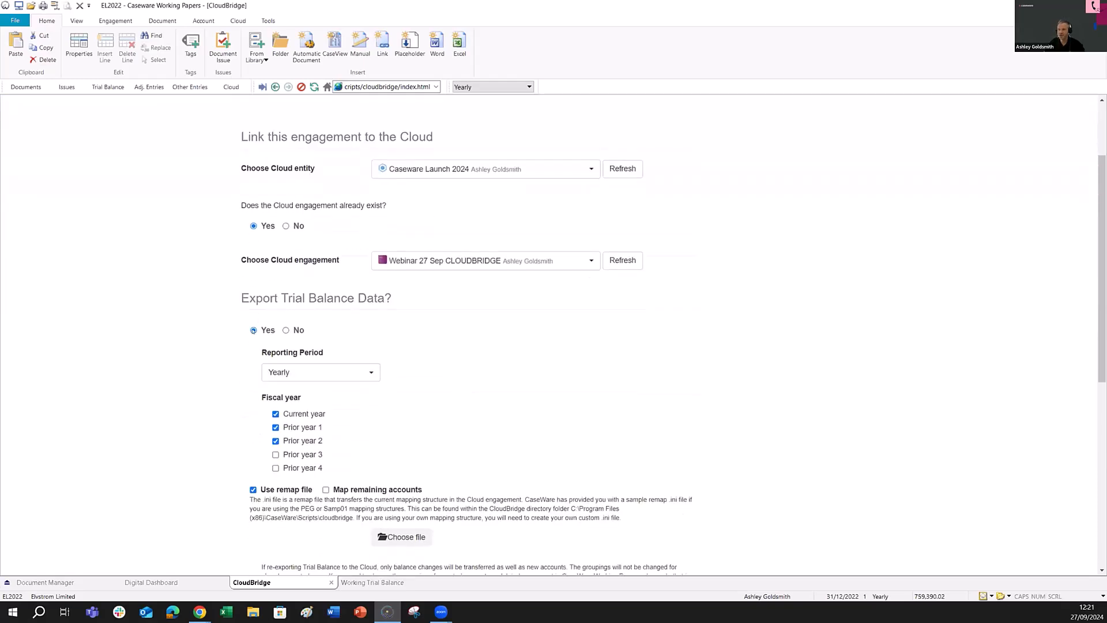
scroll(259, 343, down, 2)
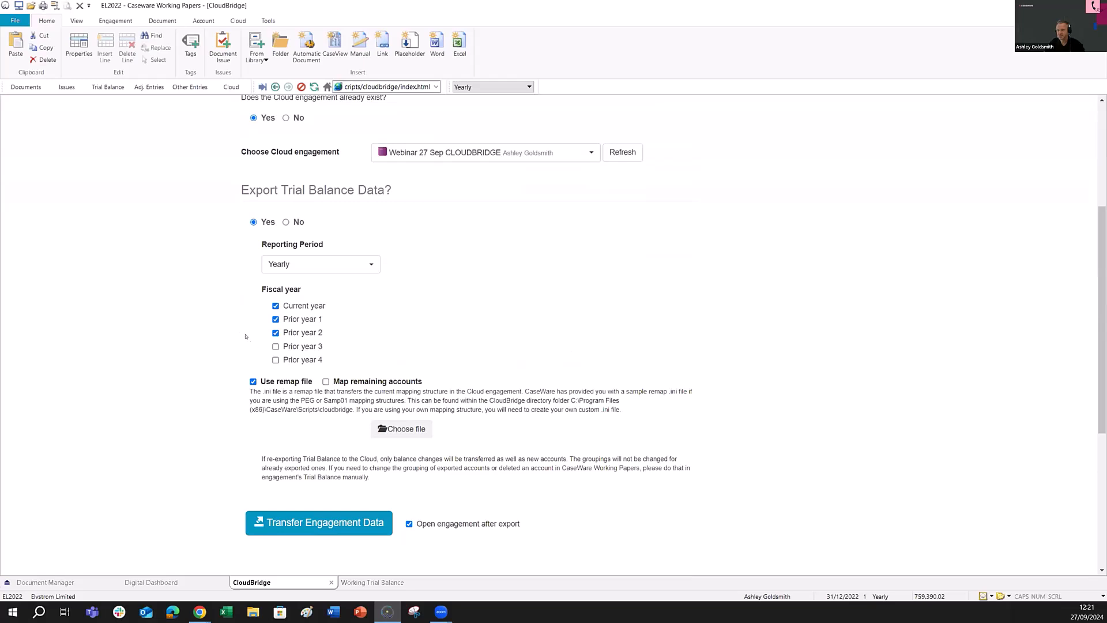
scroll(250, 356, down, 1)
scroll(249, 356, down, 1)
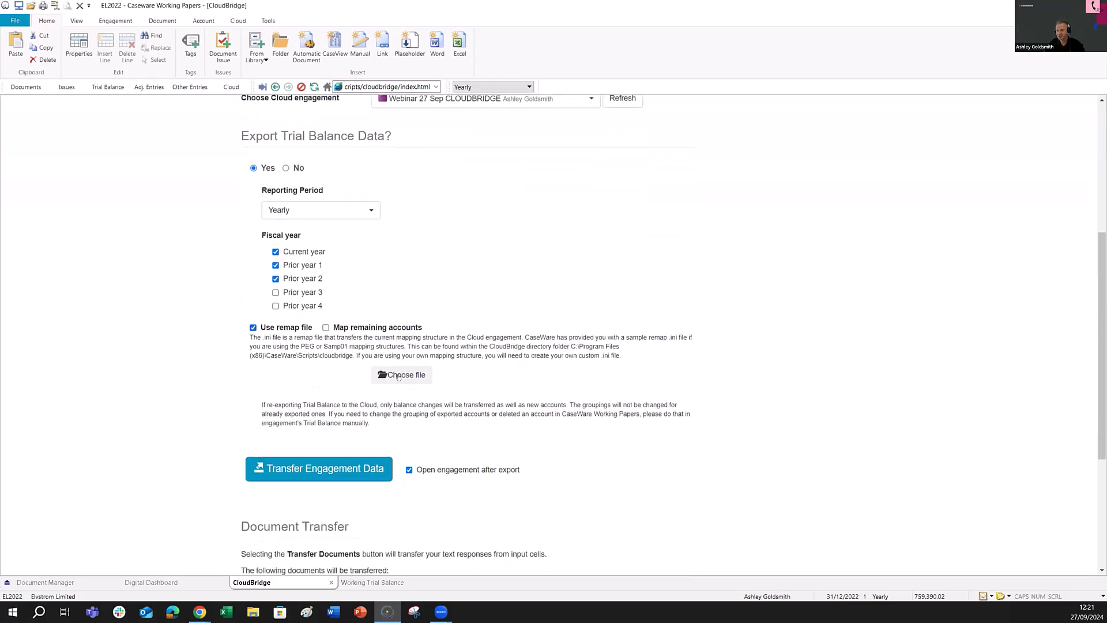
click(398, 376)
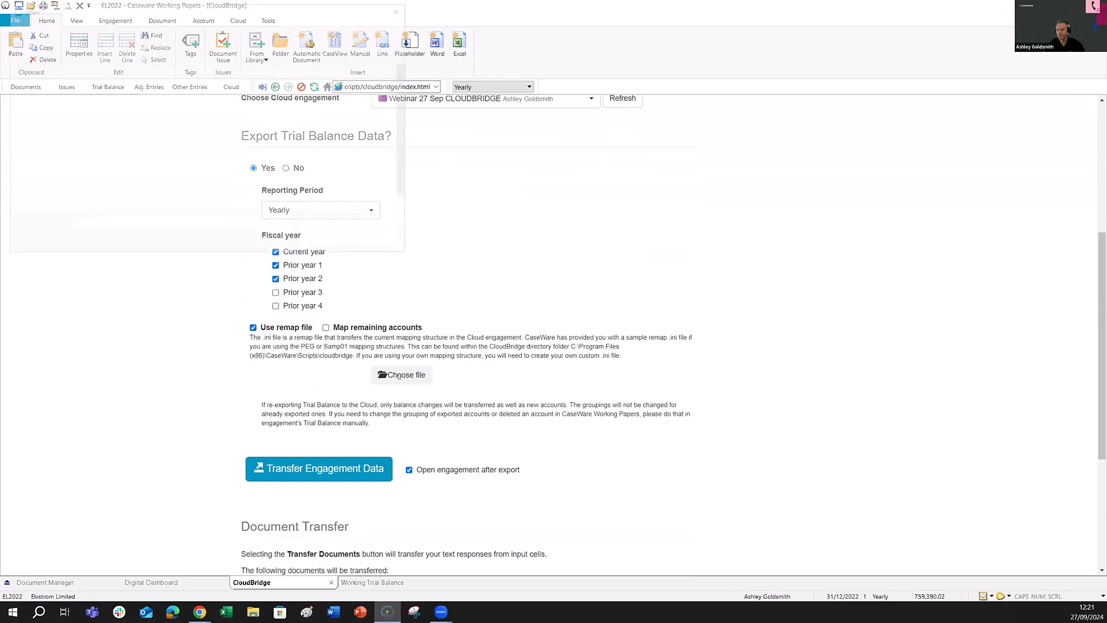
scroll(128, 197, down, 1)
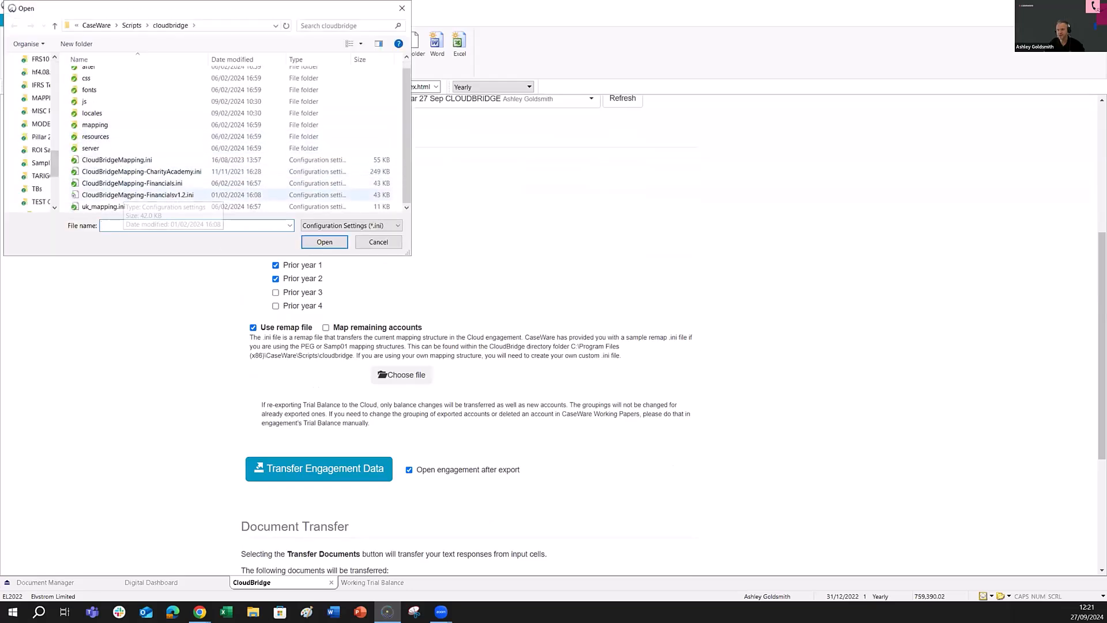
double_click(127, 194)
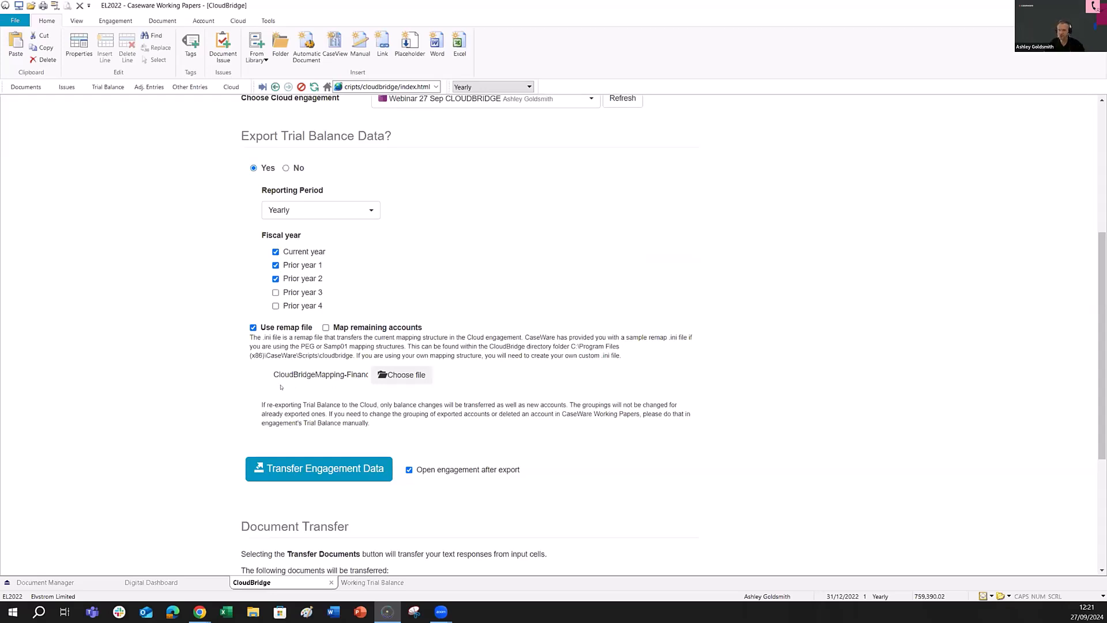
scroll(287, 370, down, 1)
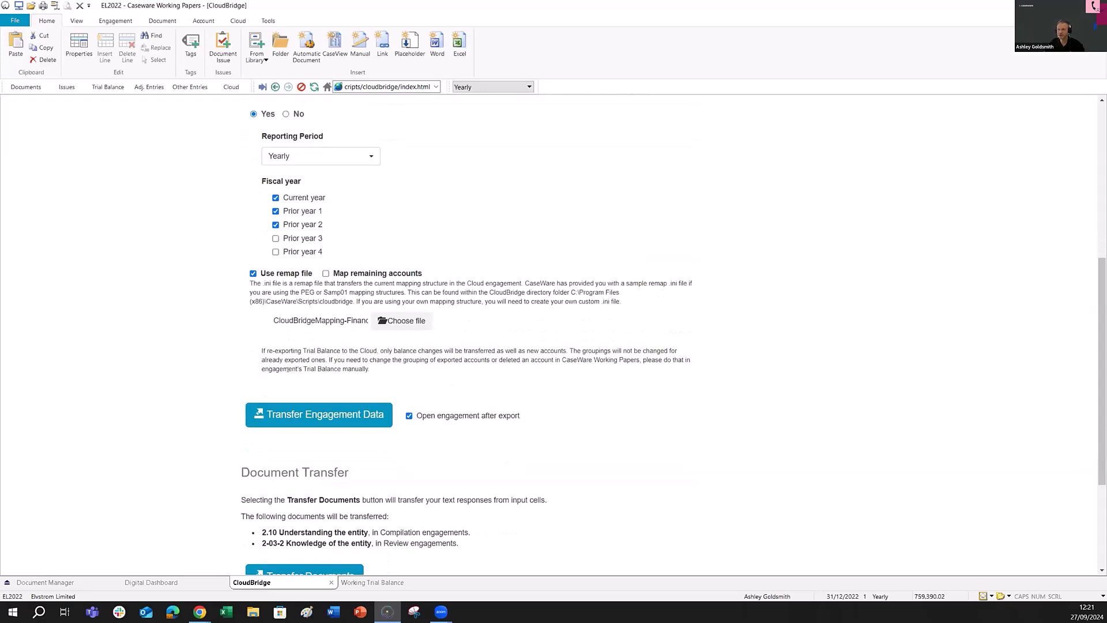
click(301, 415)
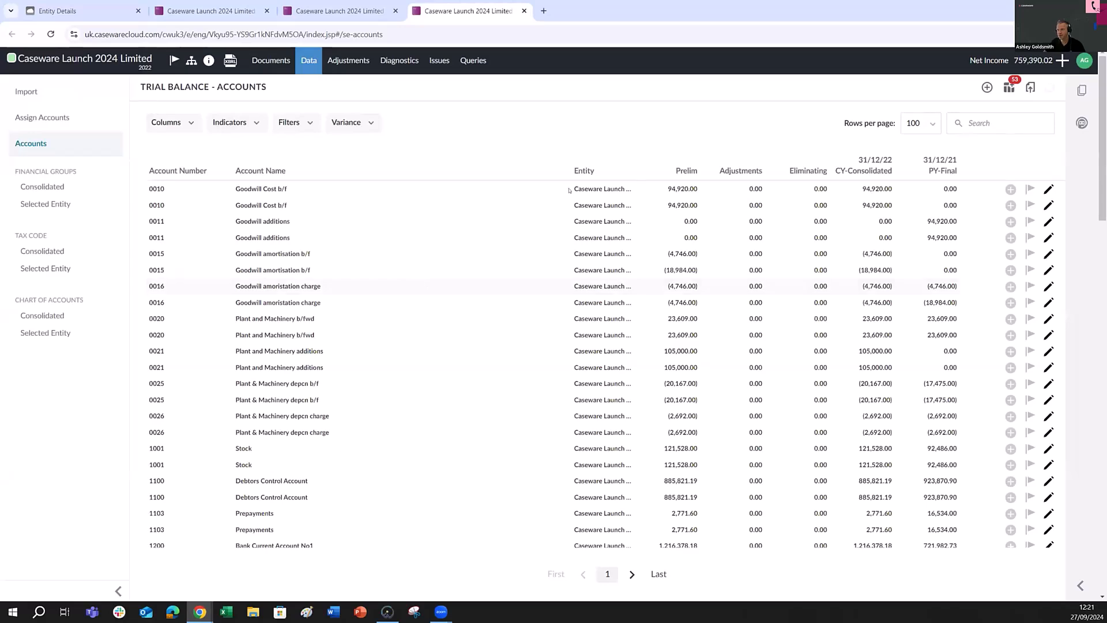
- Look through the trial balance accounts in the Caseware Launch 2024 Limited 2022 cloud engagement
scroll(522, 209, down, 7)
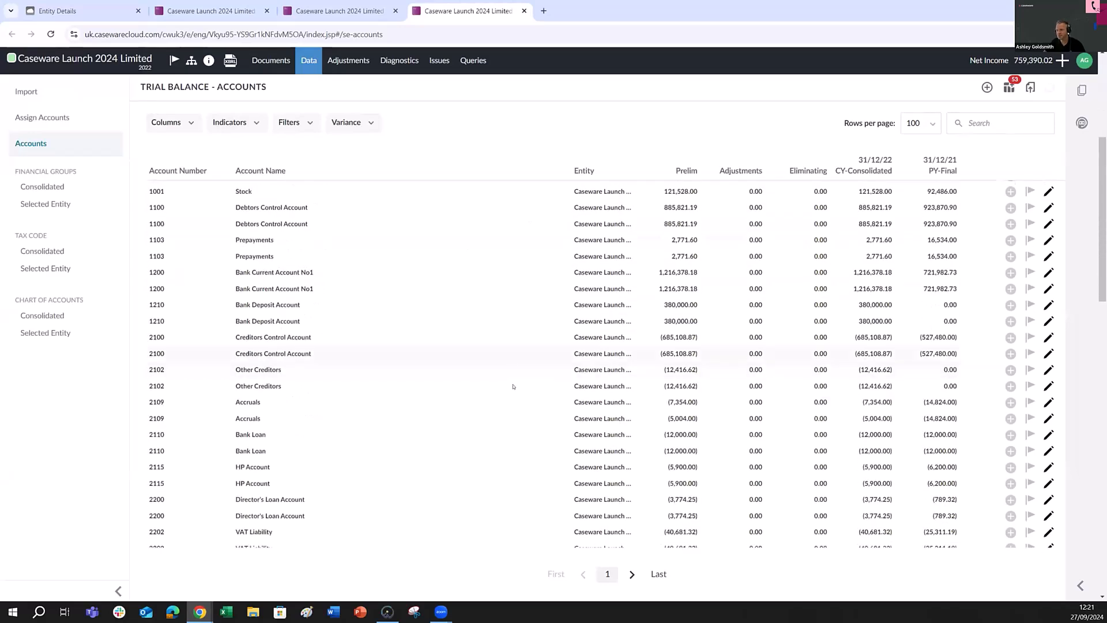
scroll(527, 393, up, 5)
scroll(535, 324, up, 2)
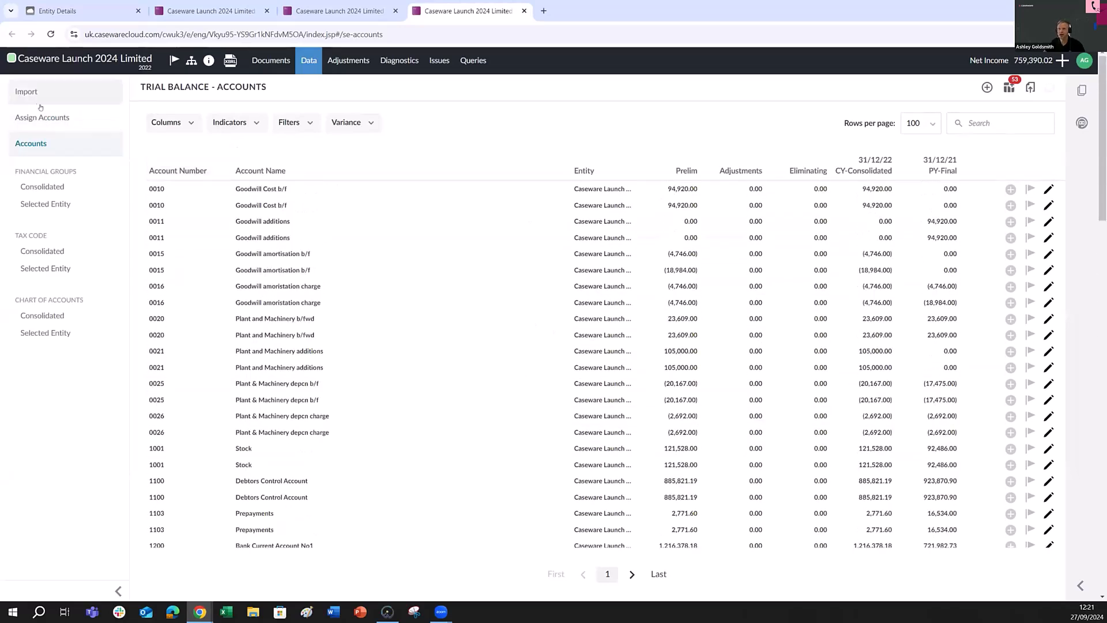
- Check the account assignments under tangible fixed assets, viewing the account grouped in plant and machinery cost additions
click(52, 117)
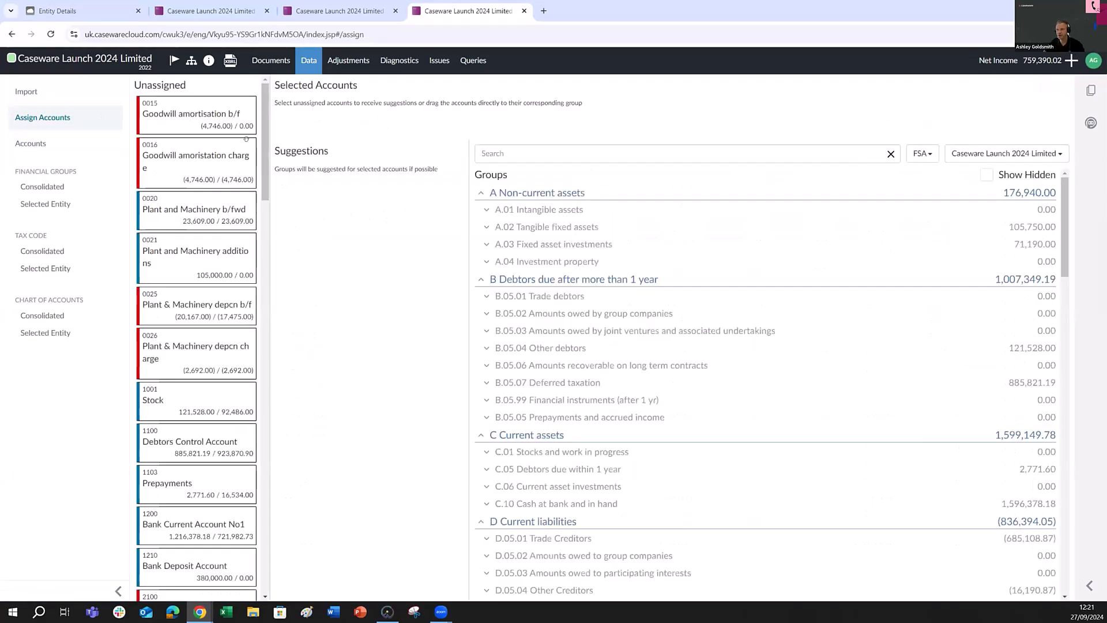
click(485, 227)
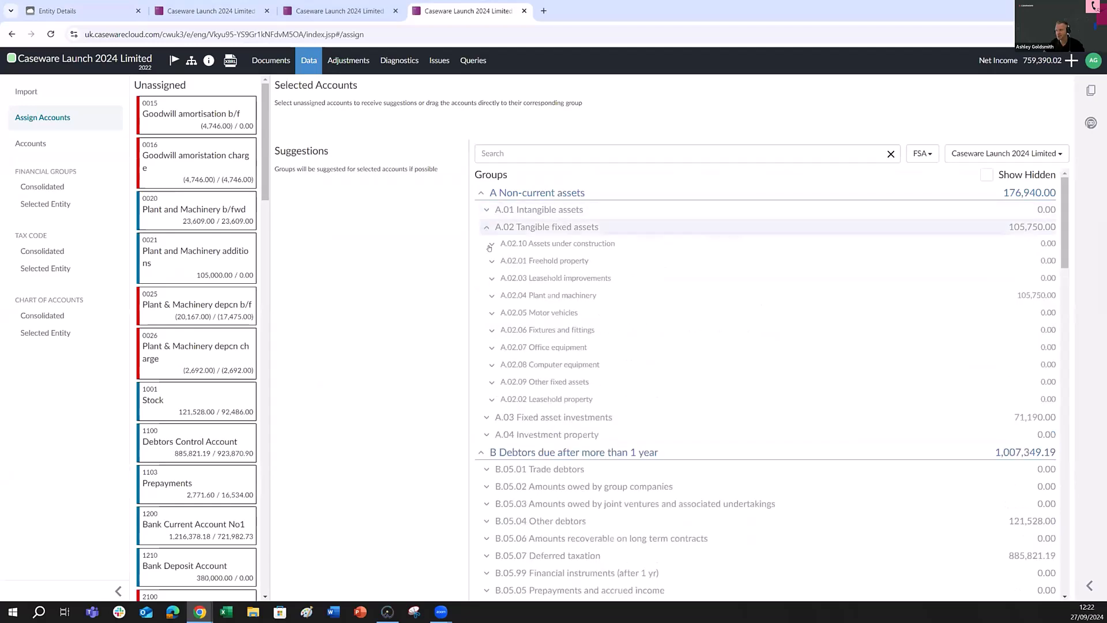
click(500, 297)
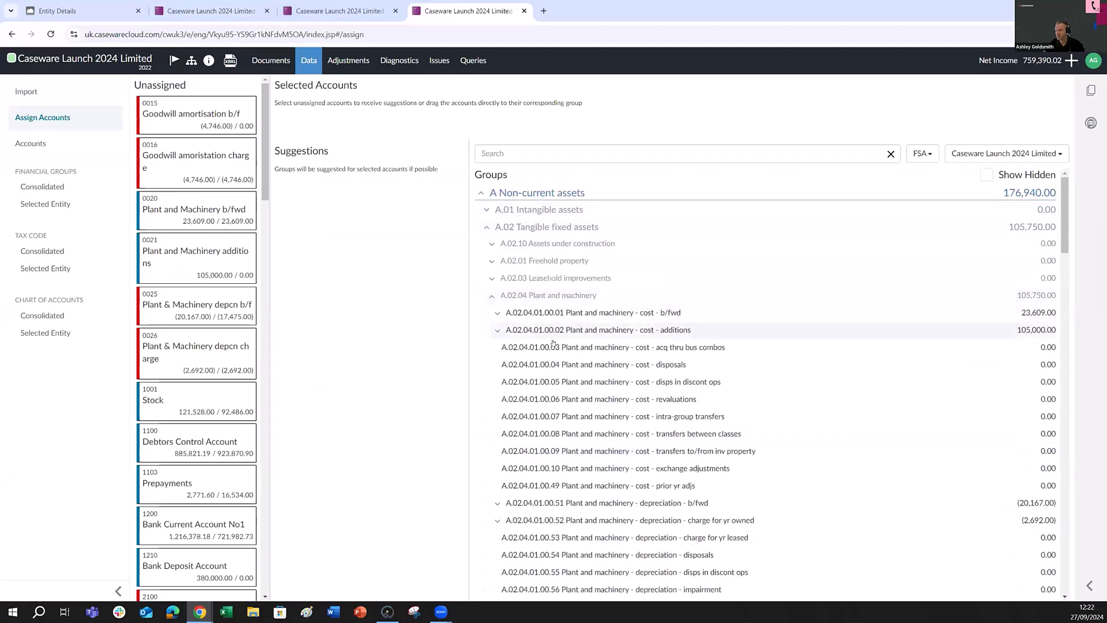
click(496, 331)
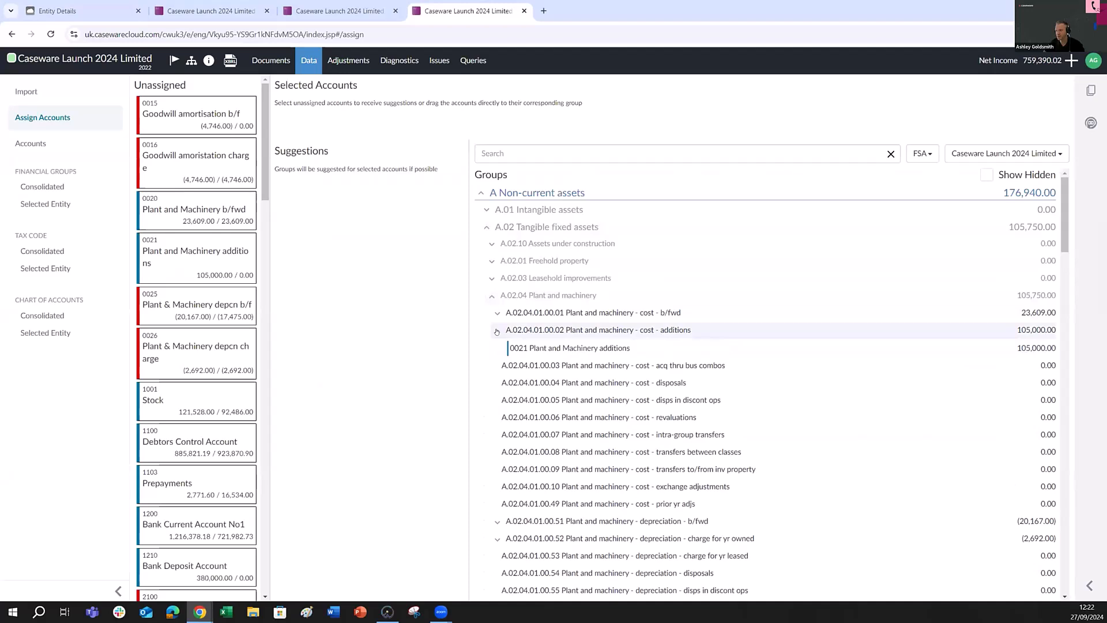
click(497, 331)
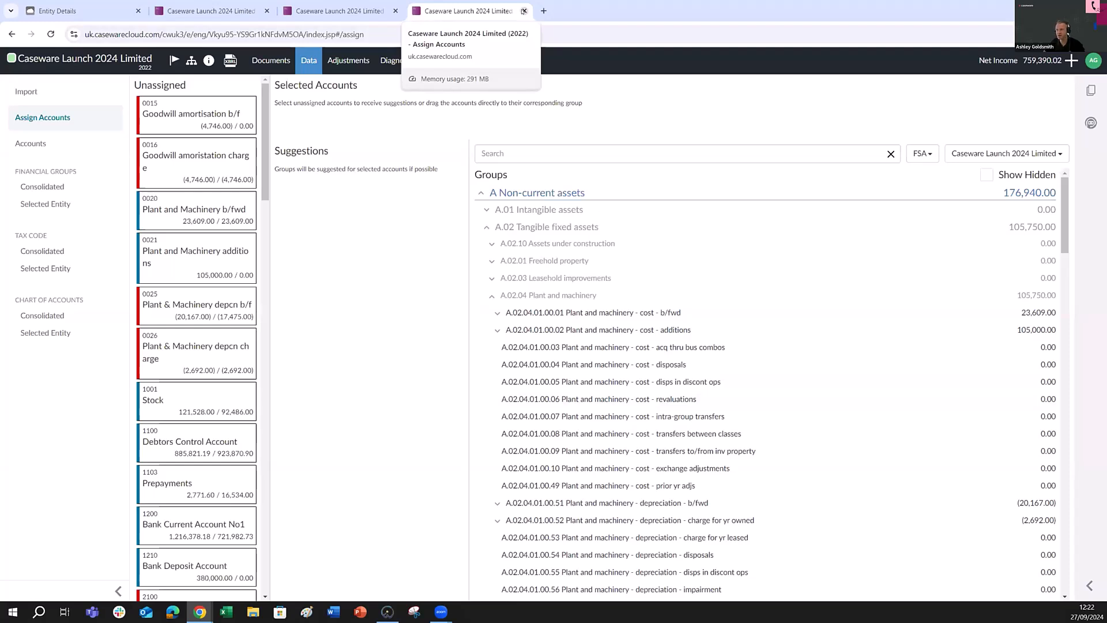
- Close the 2022 engagement and open the IC1 Entity Size Calculator in the CaseWare Webinar 2023 engagement
click(523, 11)
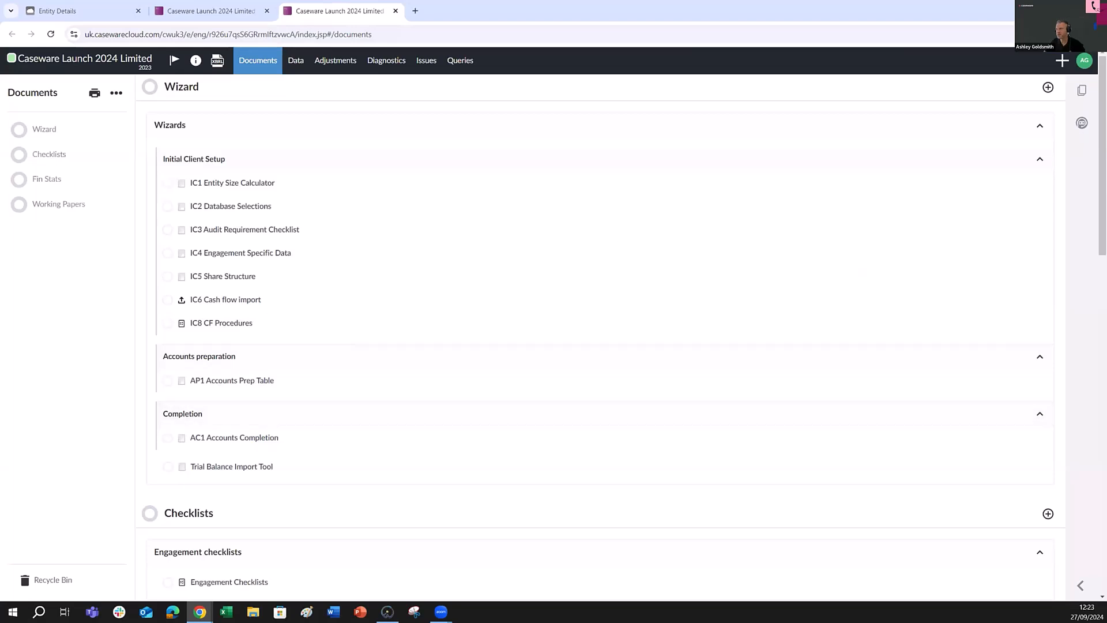
mouse_move(199, 612)
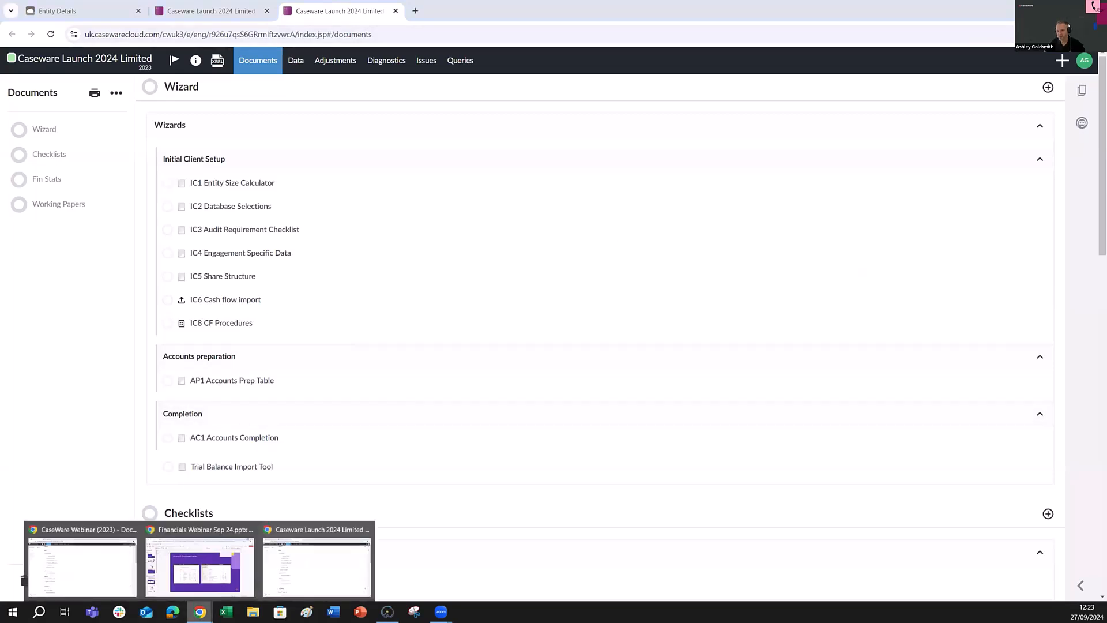
click(92, 566)
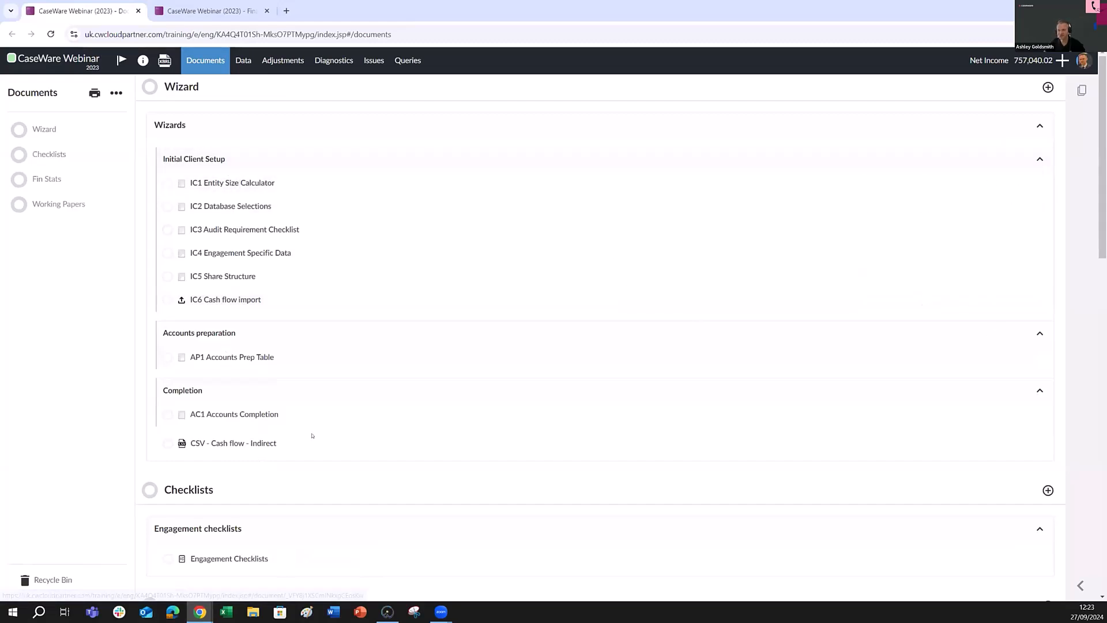
click(246, 183)
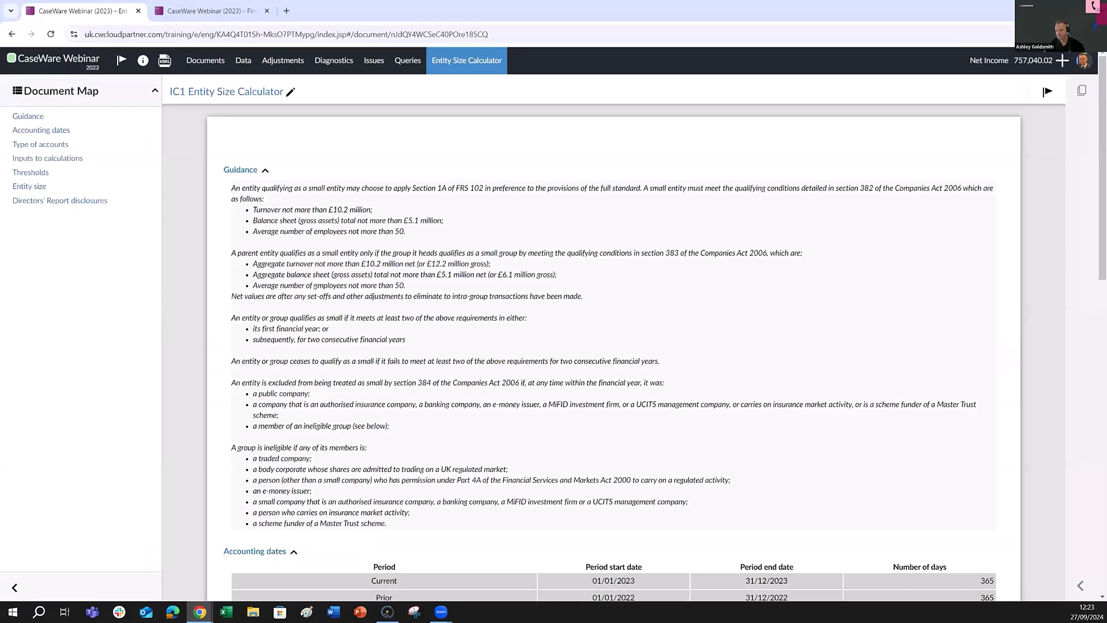
- Read the small entity guidance in the Entity Size Calculator and collapse the Guidance section
scroll(309, 320, down, 2)
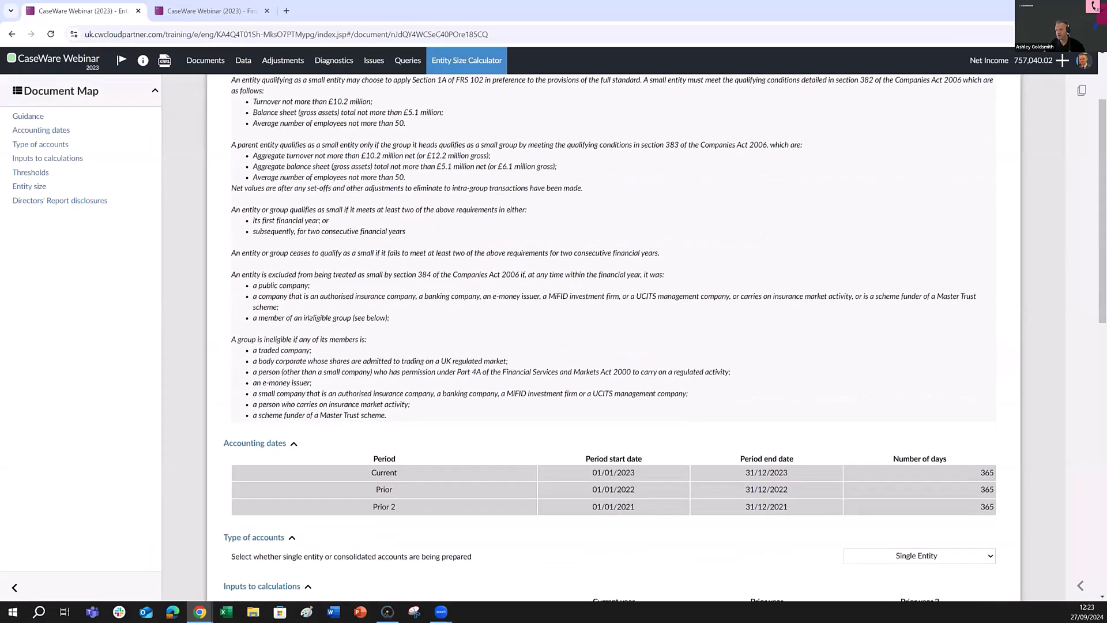
scroll(309, 318, up, 2)
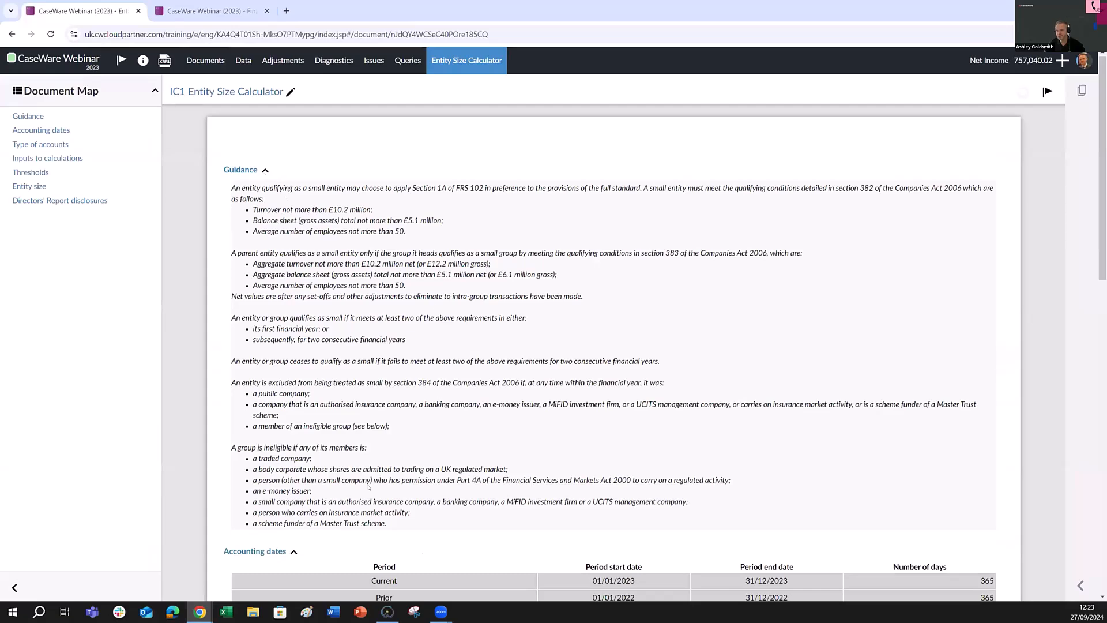
click(265, 171)
click(265, 170)
click(265, 170)
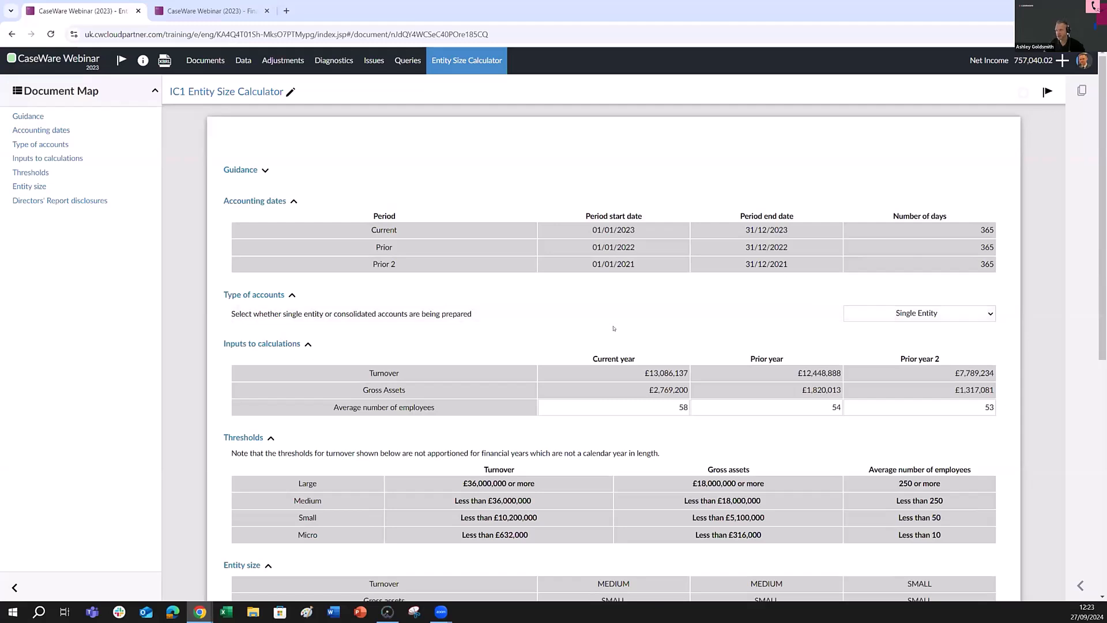
- Go through the average number of employees inputs for the current year, prior year and prior year 2 without changing them
scroll(614, 328, down, 1)
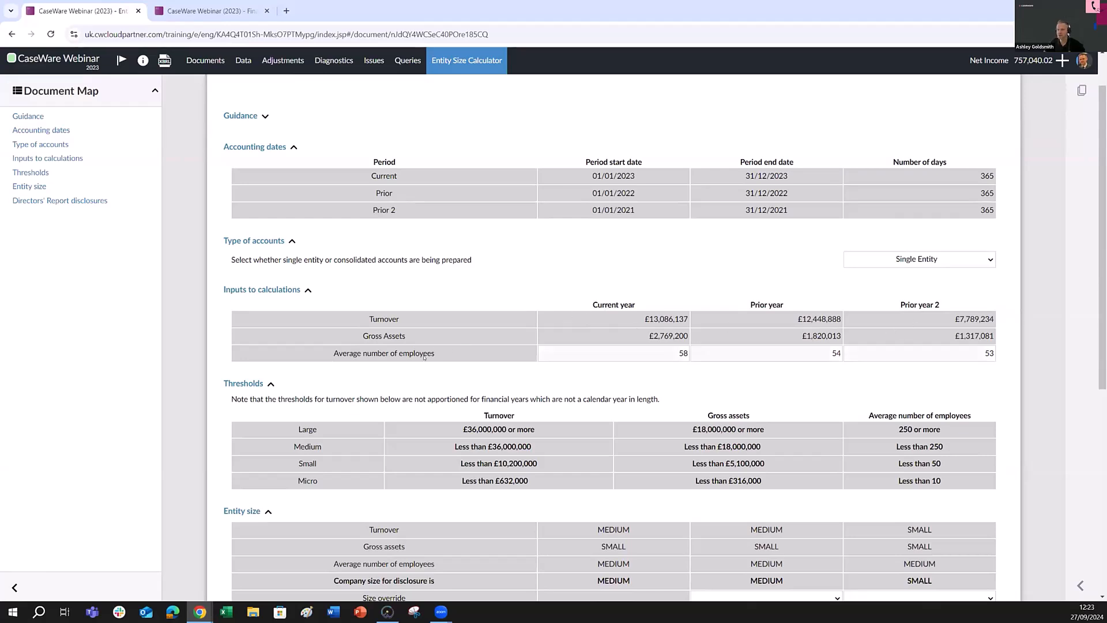
click(569, 356)
key(Tab)
key(Tab)
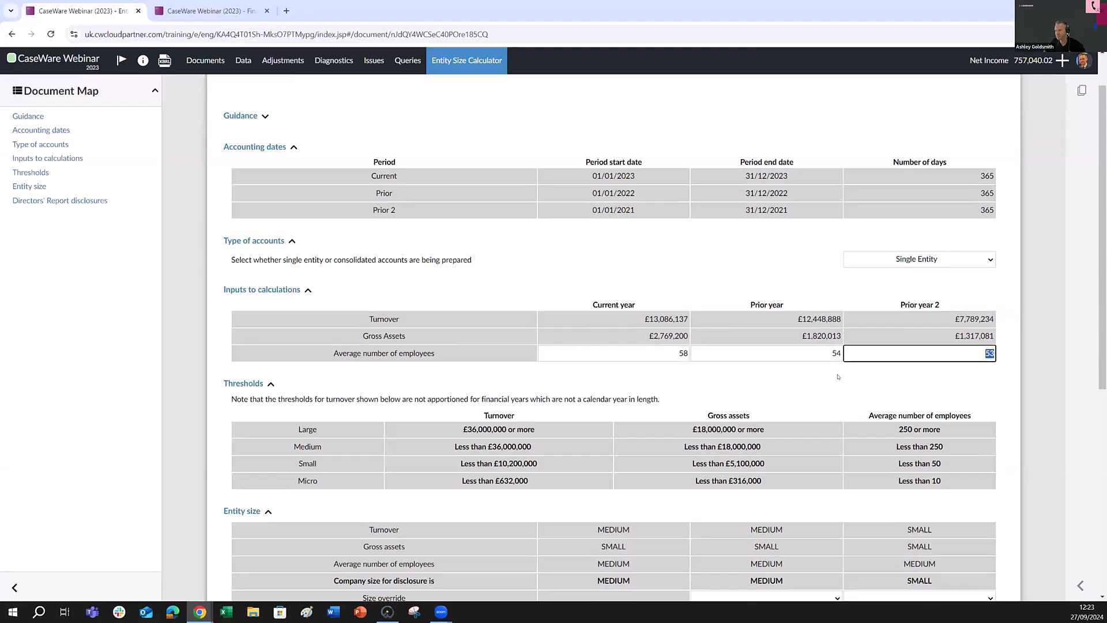
click(819, 376)
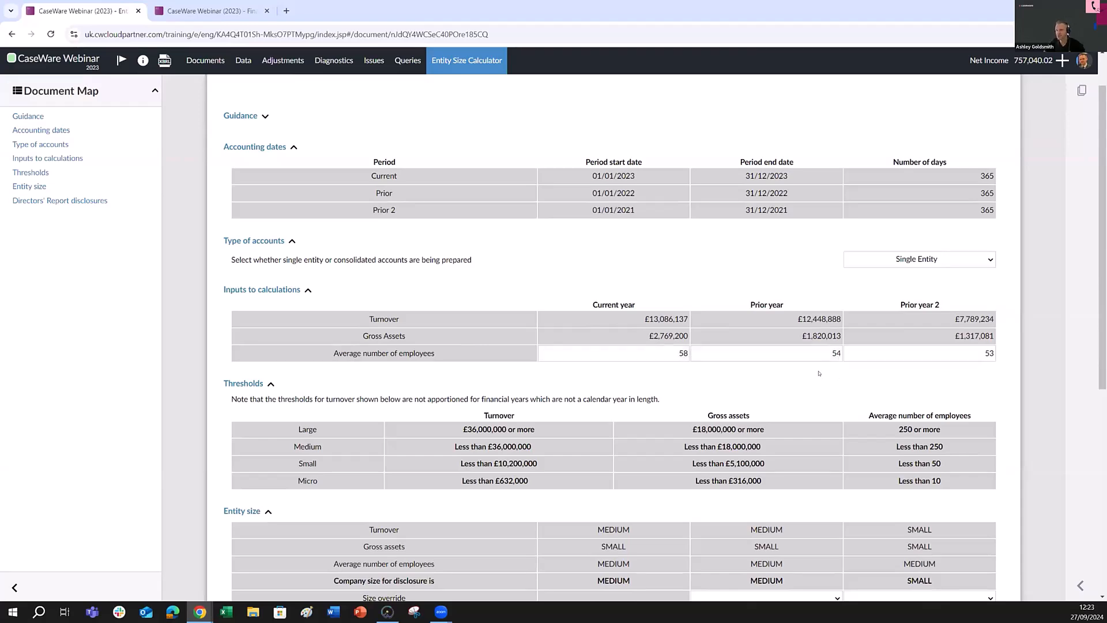
- Examine the thresholds and entity size results, checking the prior year size override options and leaving the override blank
scroll(820, 371, down, 3)
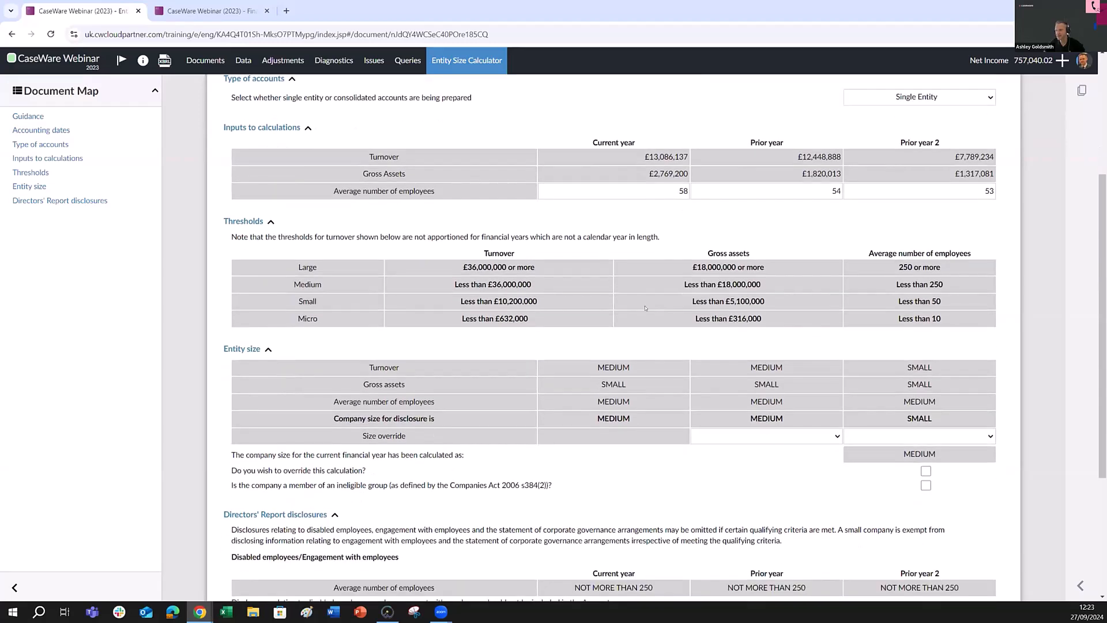
scroll(425, 332, down, 1)
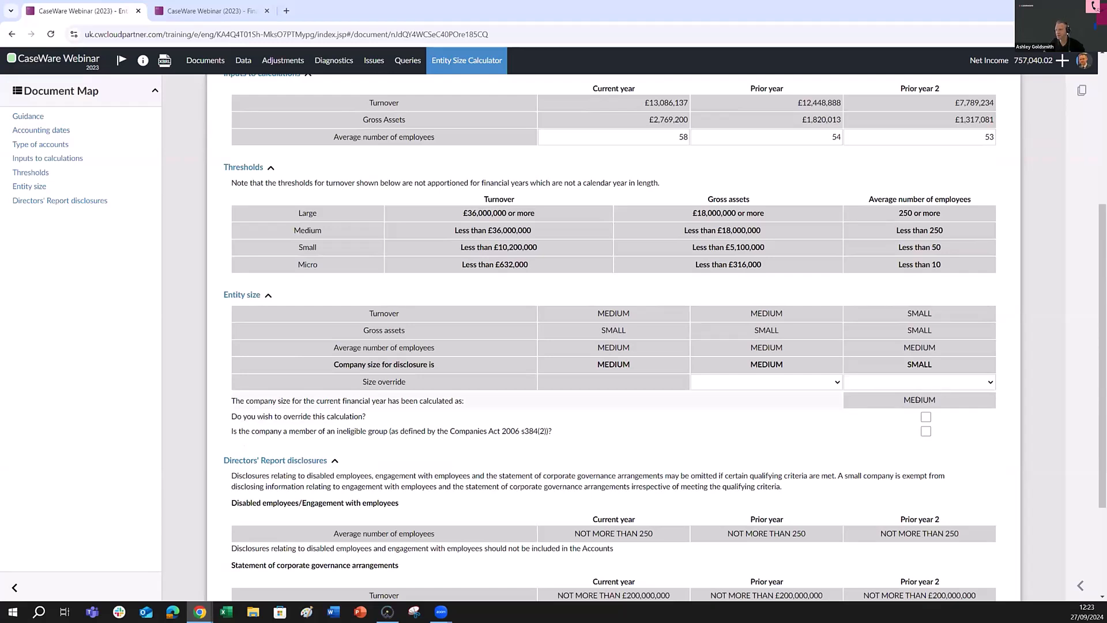
click(785, 385)
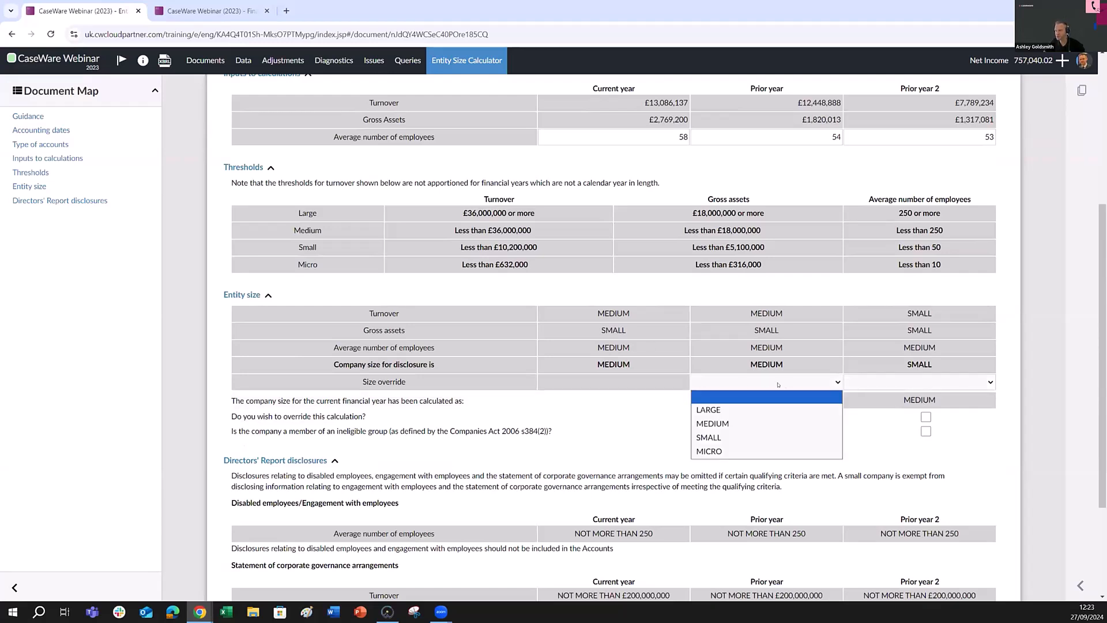
click(718, 400)
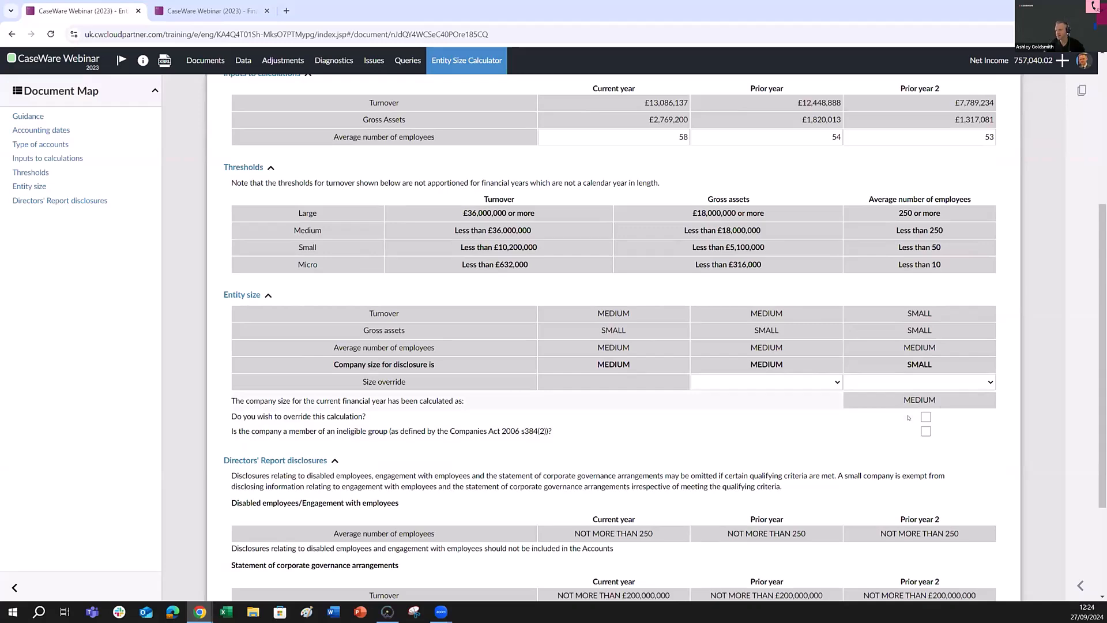
scroll(827, 399, down, 1)
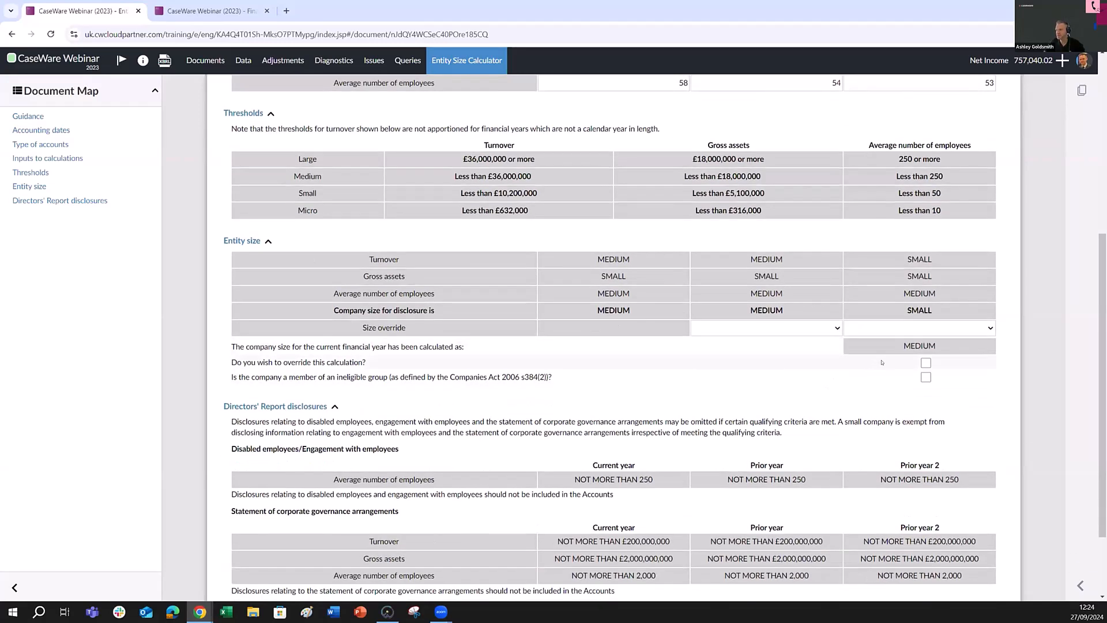
- Move on to the IC2 Database Selections and review the registered office and trading address details, closing them when done
scroll(738, 384, down, 2)
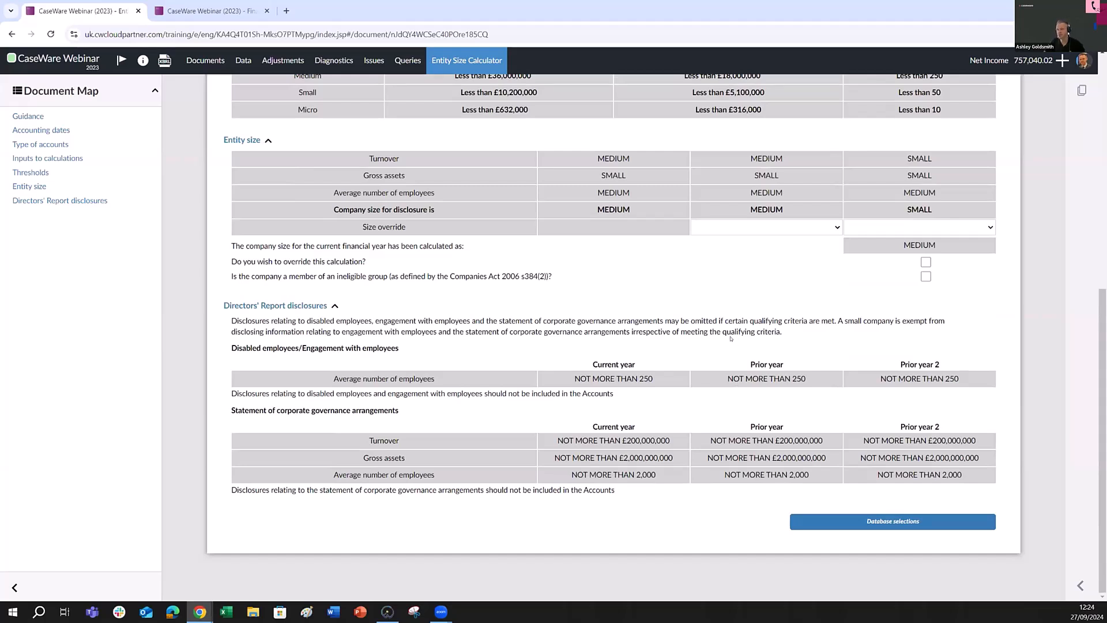
click(848, 522)
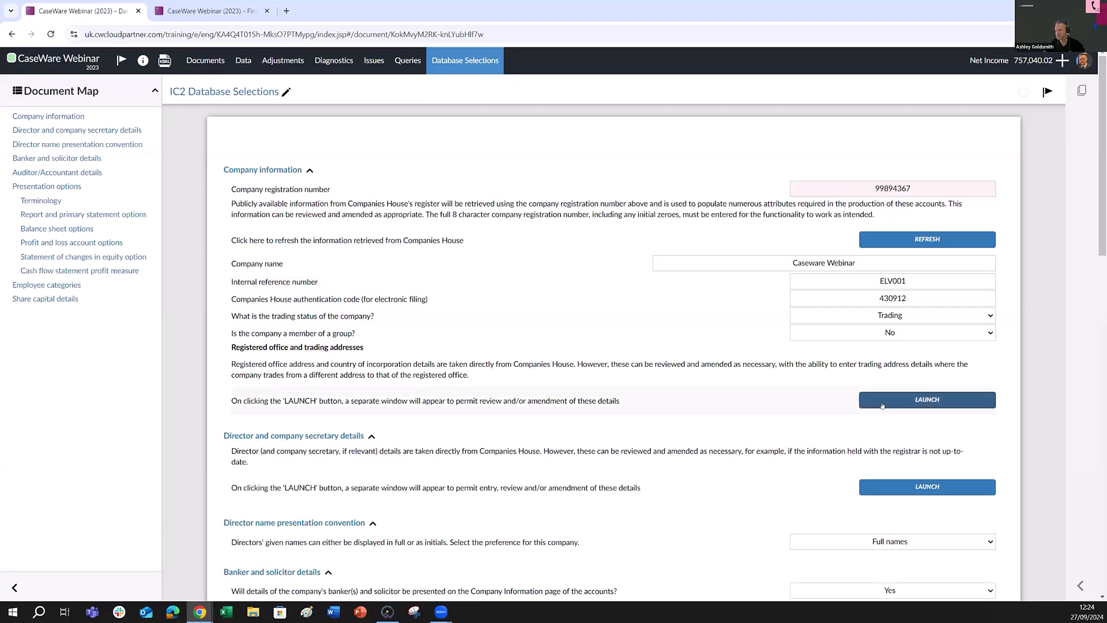
scroll(883, 406, down, 1)
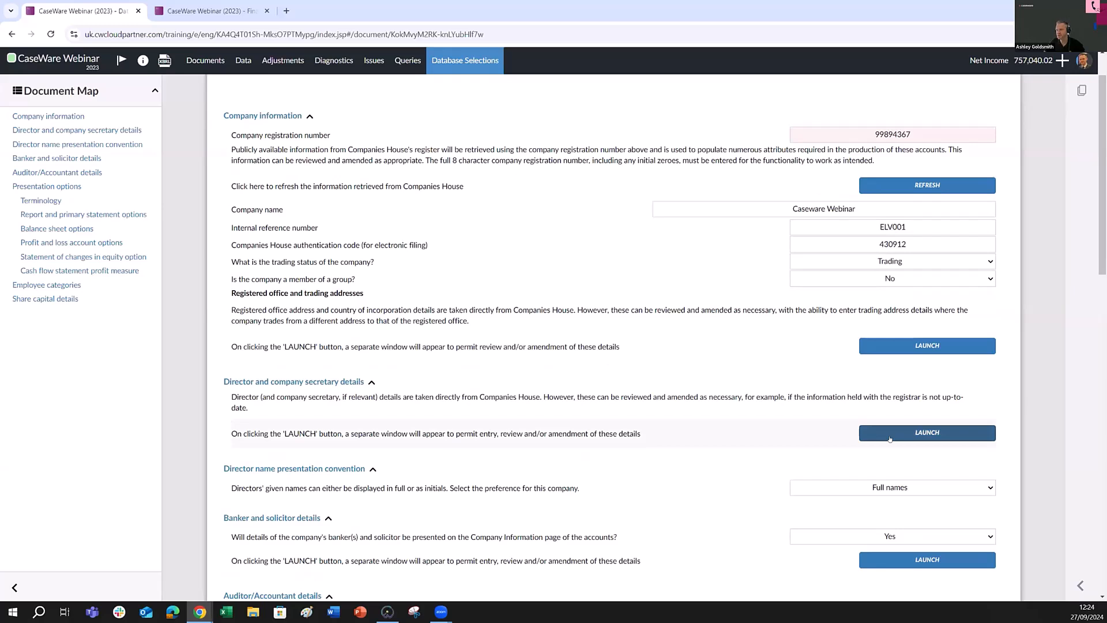
click(906, 349)
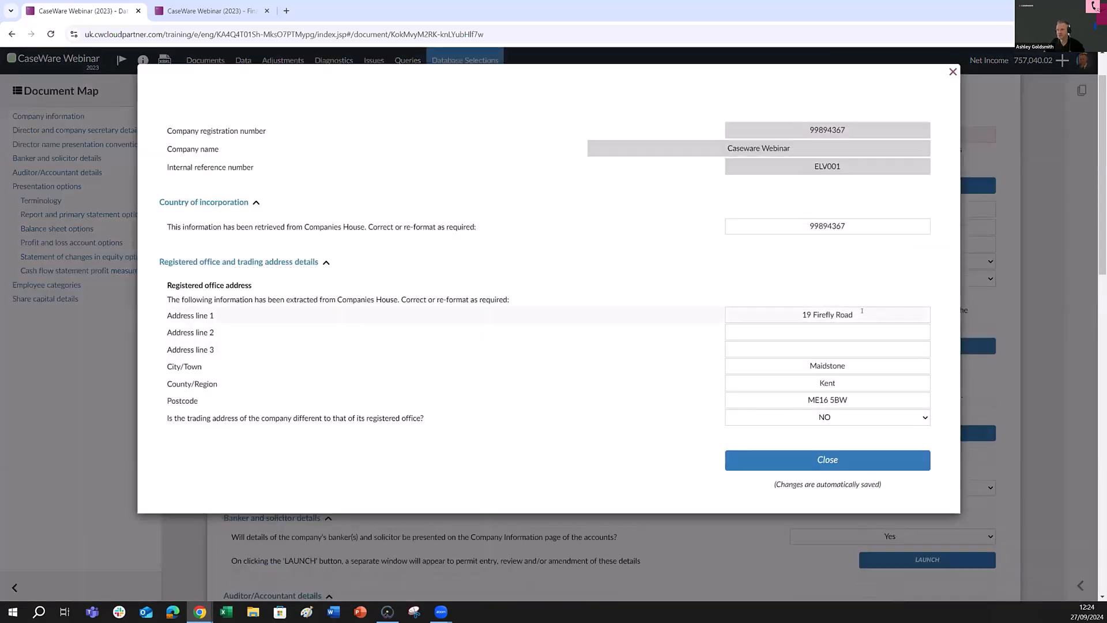
click(856, 317)
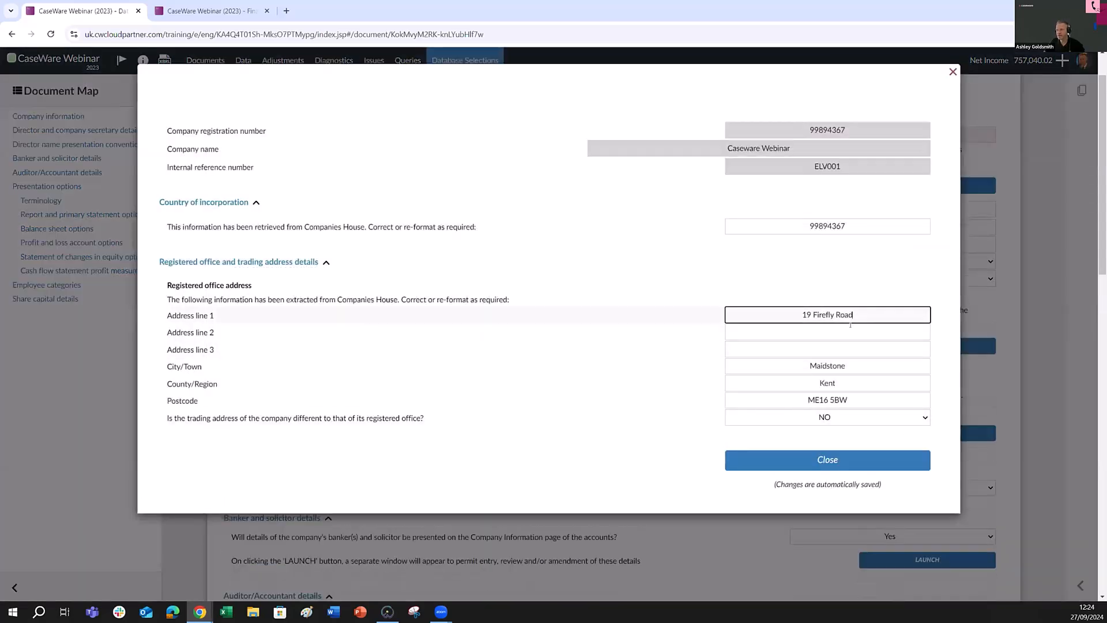
click(853, 365)
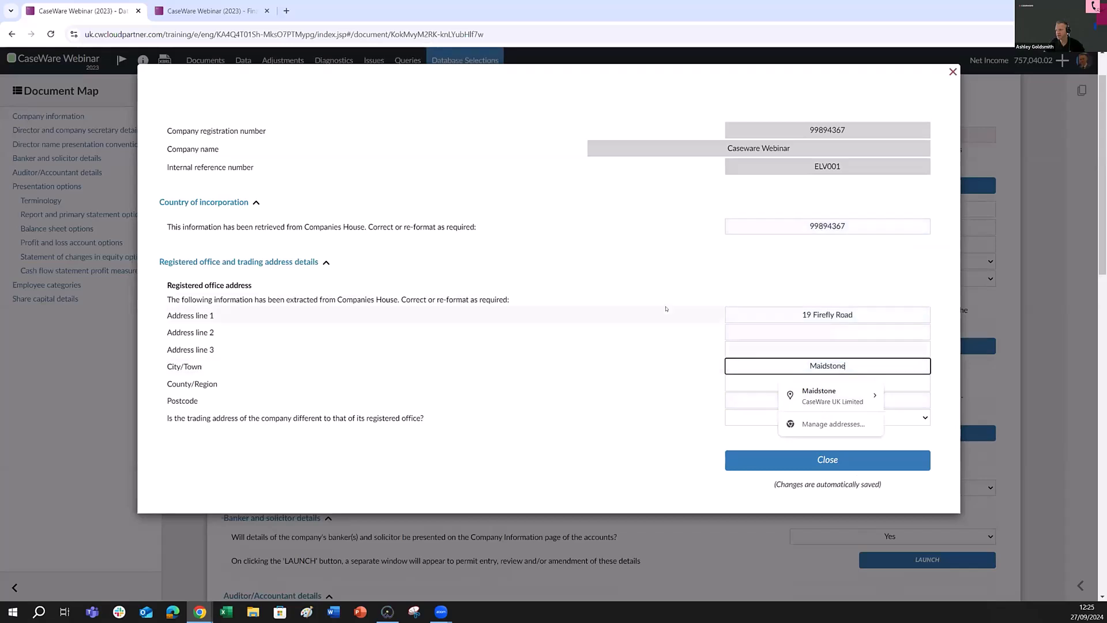
click(824, 396)
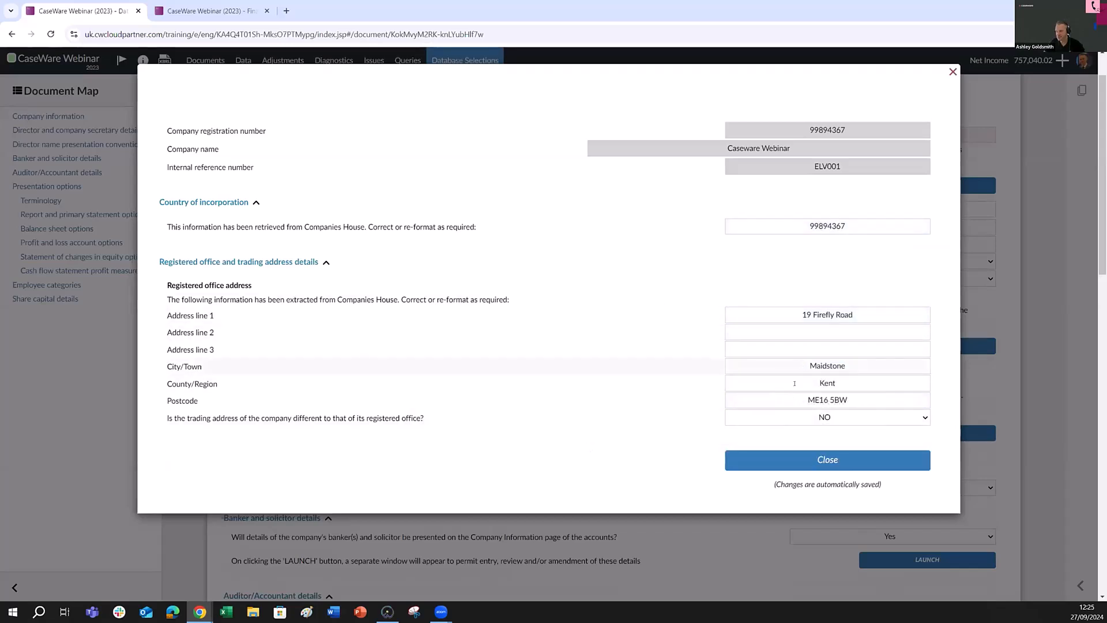
click(814, 456)
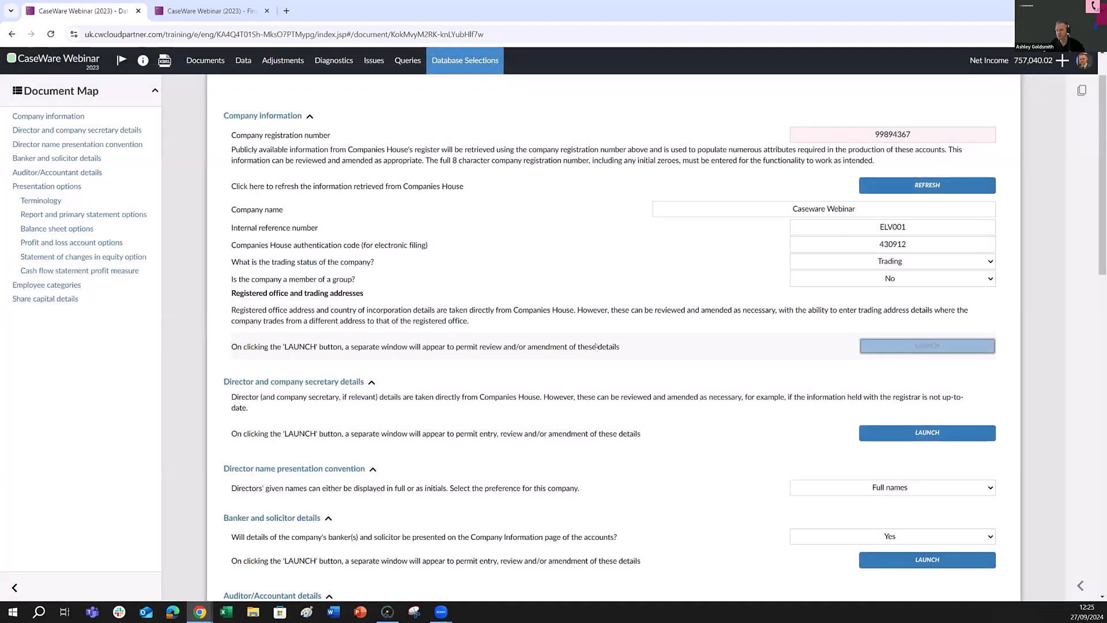
- Review the director and company secretary names and appointment dates in their details window and close it
scroll(835, 392, down, 1)
click(888, 385)
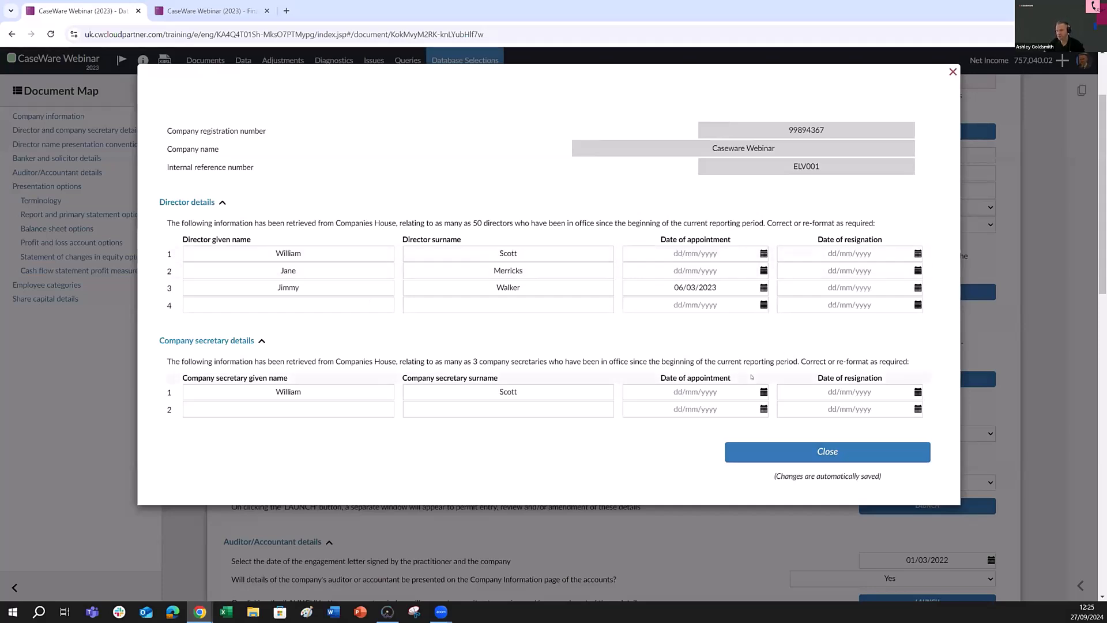
click(780, 449)
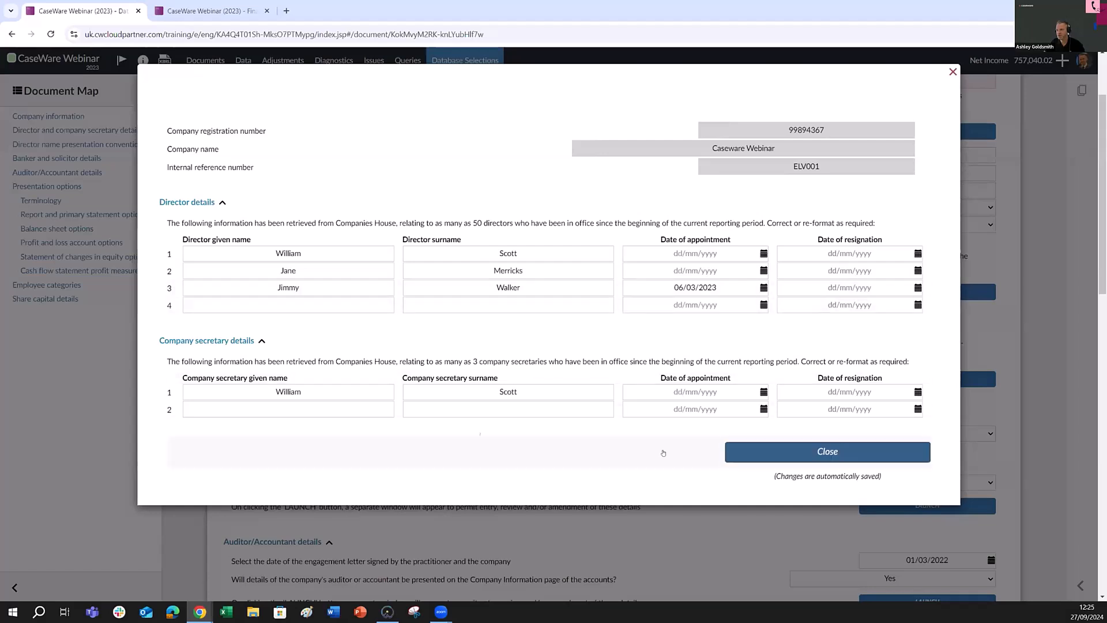
click(310, 391)
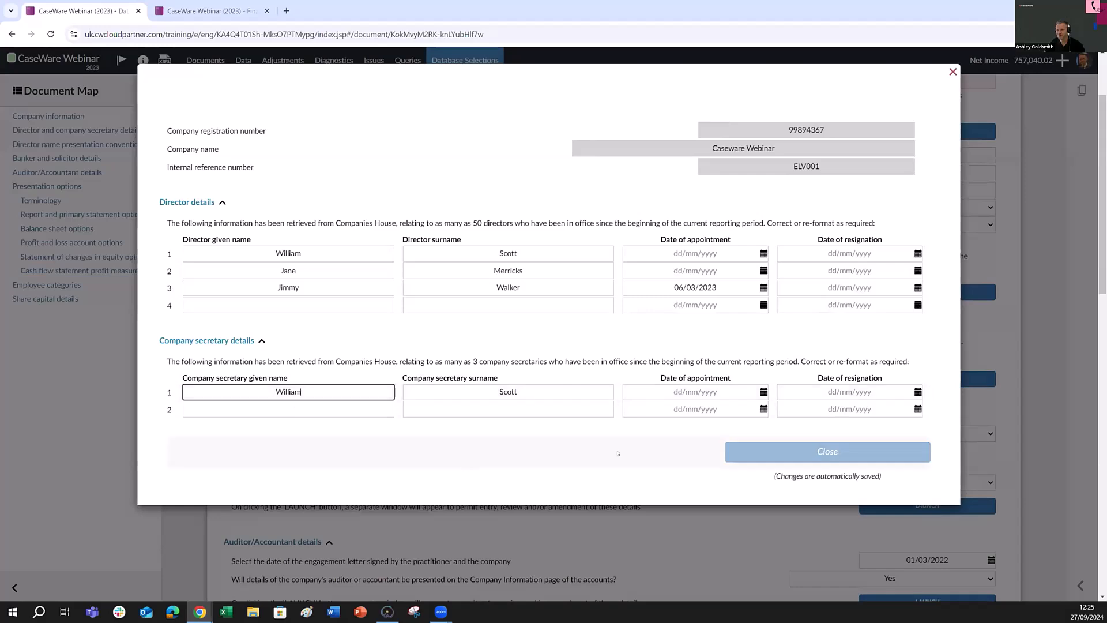
click(825, 452)
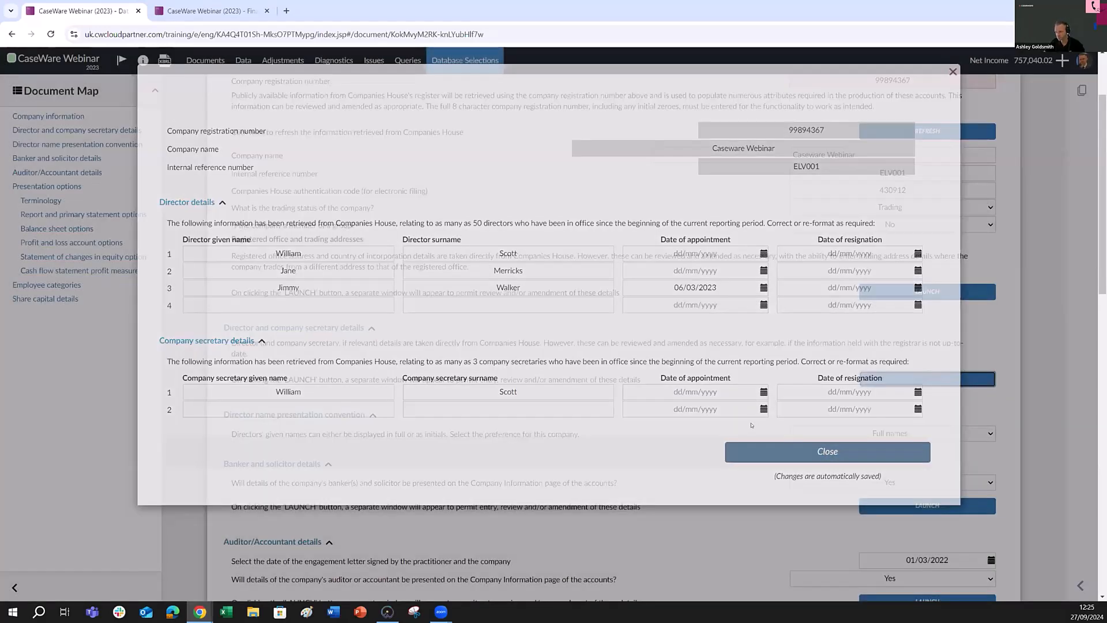
- Review the main practitioner details under Auditor/Accountant details and close the window
scroll(751, 426, down, 1)
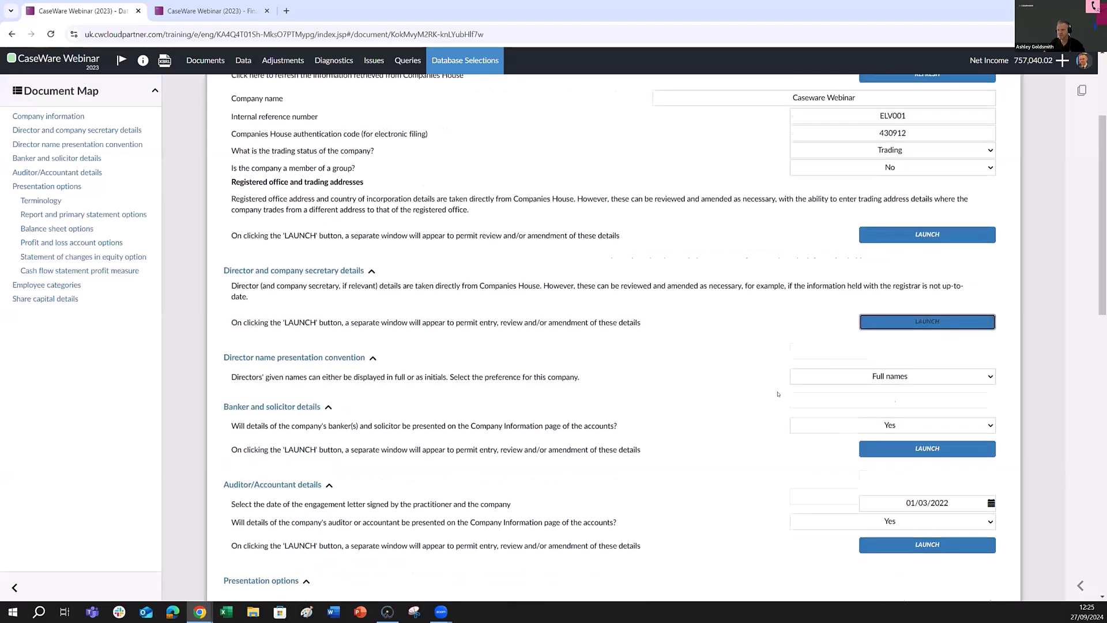
scroll(782, 396, down, 1)
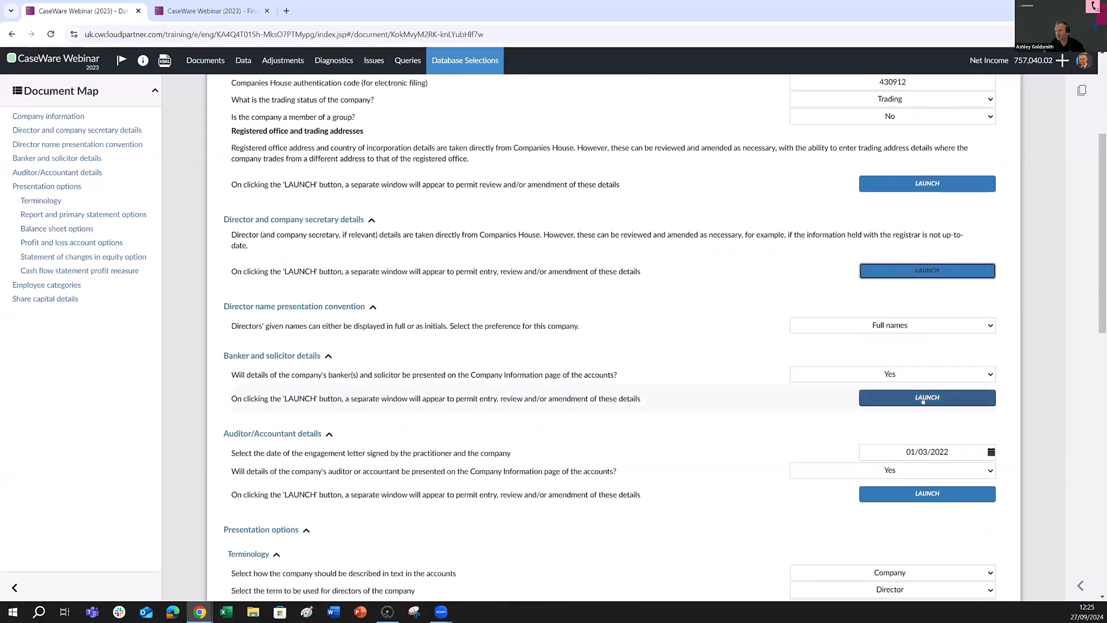
click(897, 494)
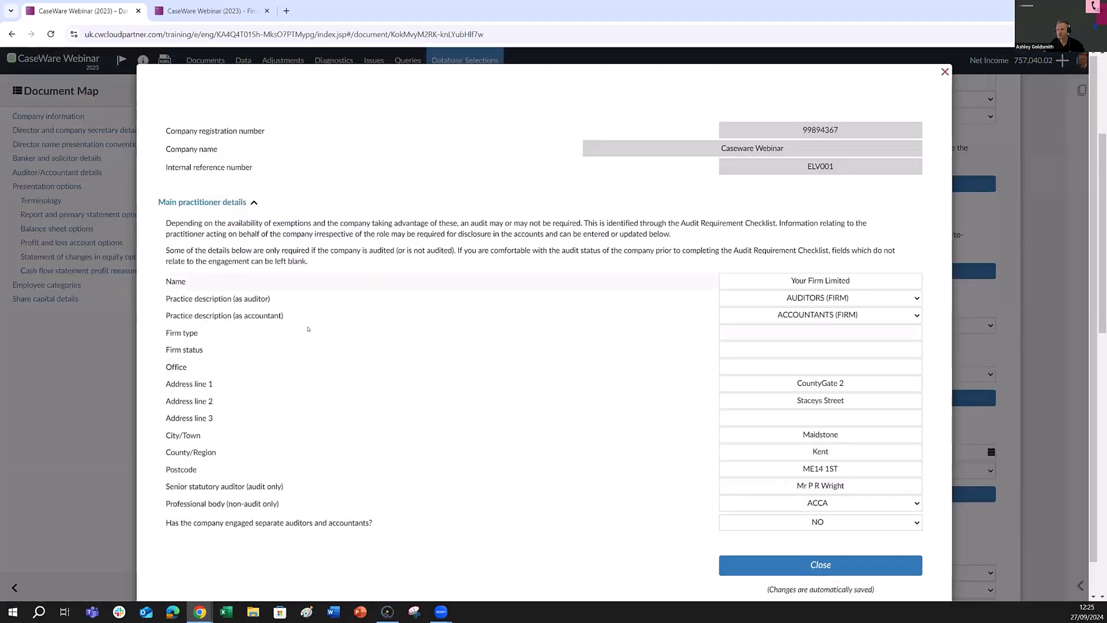
scroll(433, 373, down, 1)
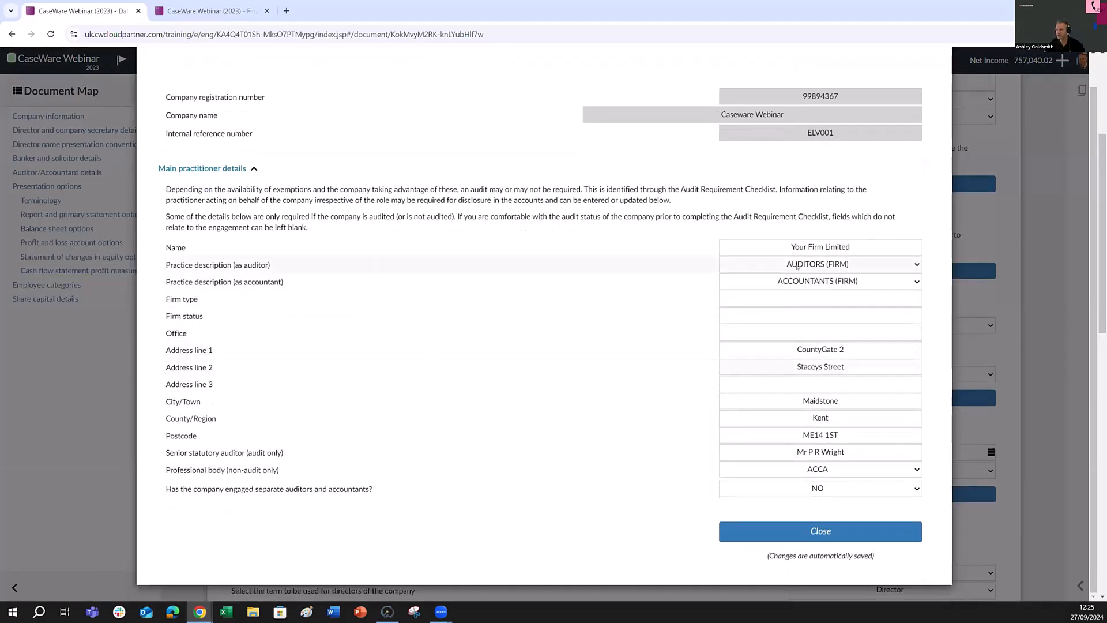
click(812, 530)
- Examine the Terminology presentation options, including the choices for how the company is described in the accounts, keeping the section expanded
scroll(766, 441, down, 4)
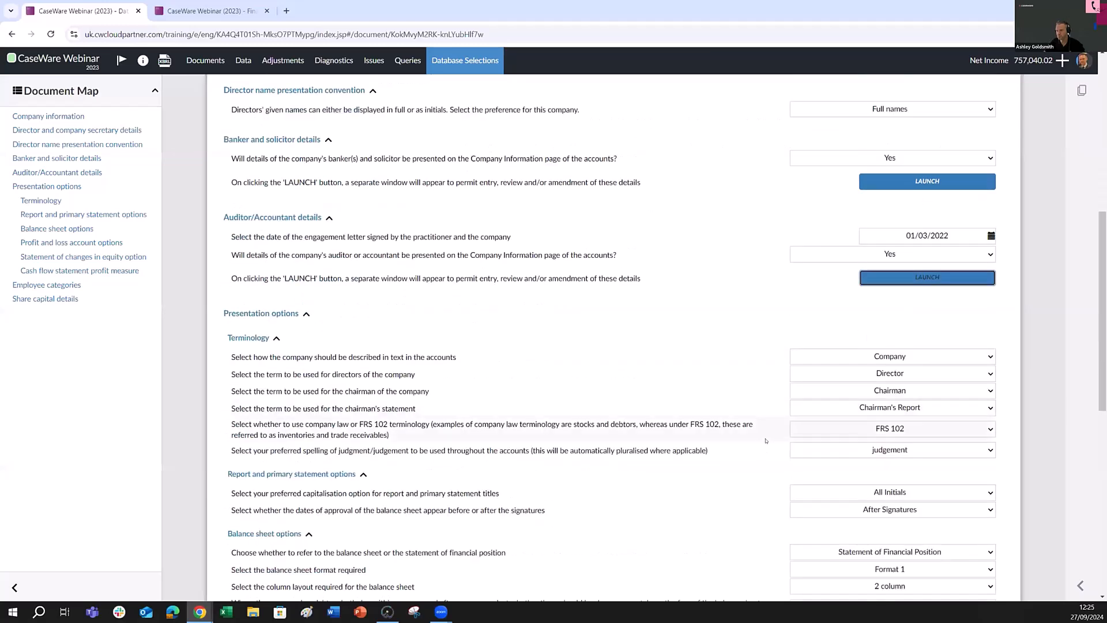
scroll(763, 428, down, 2)
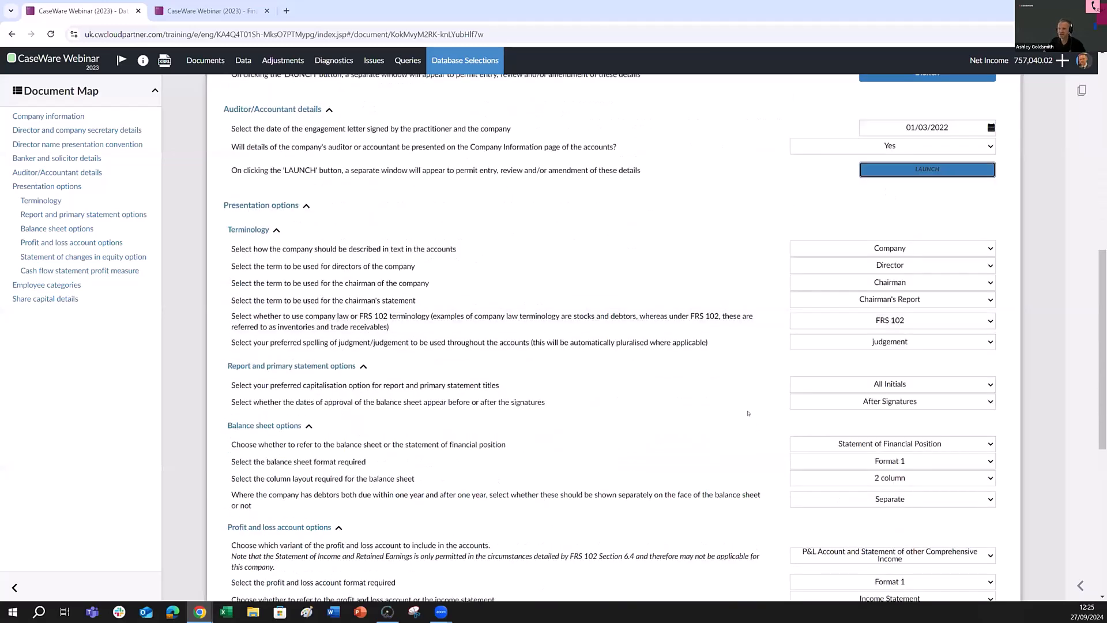
scroll(735, 398, down, 1)
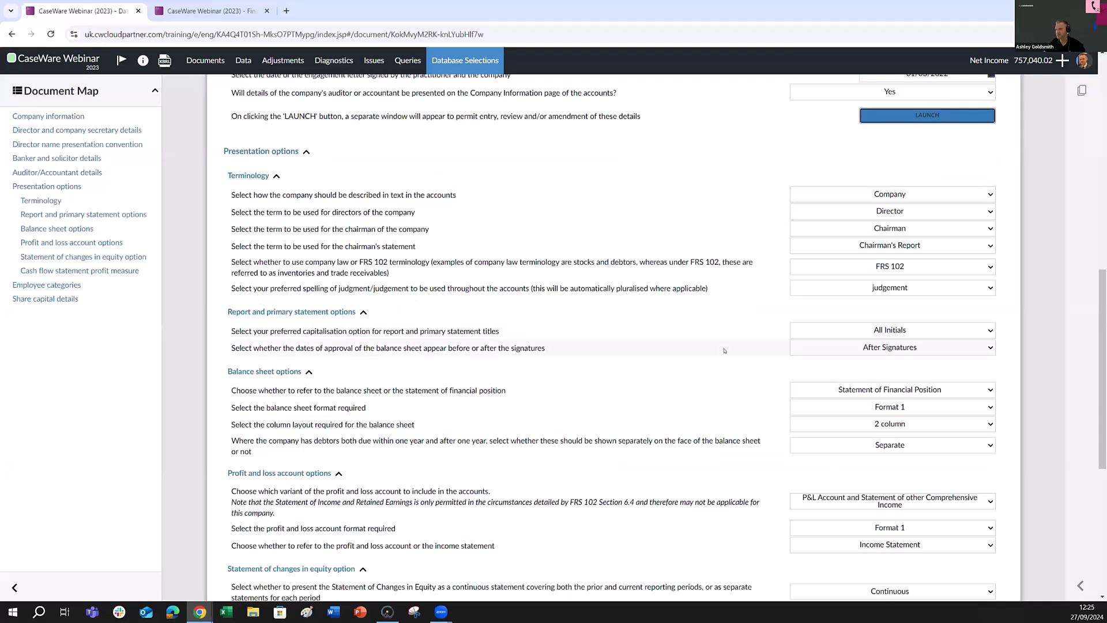
click(847, 193)
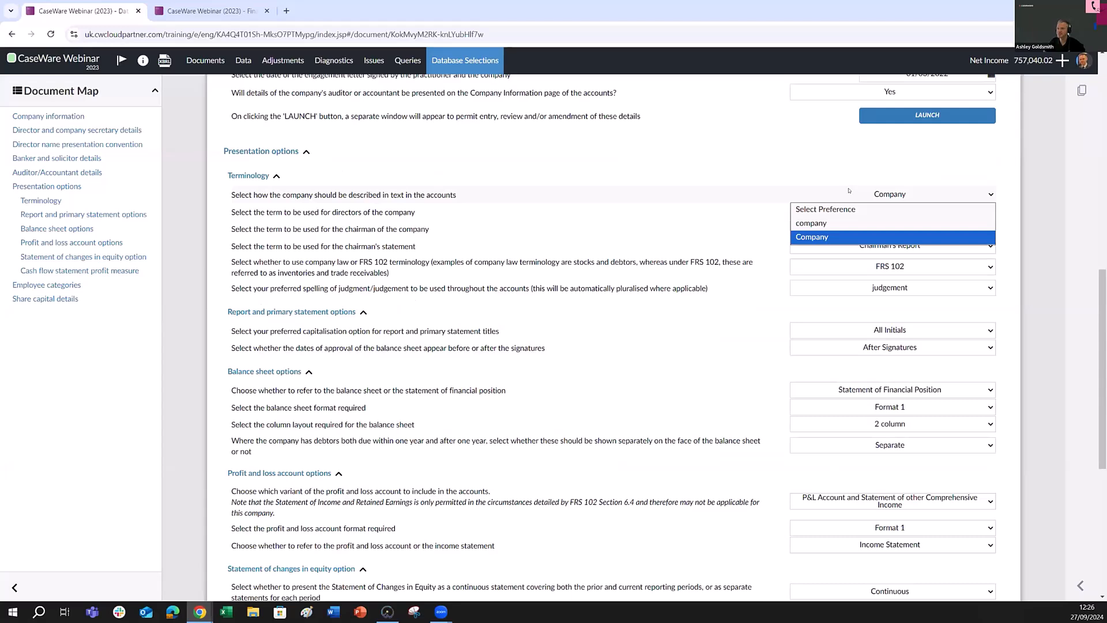
click(861, 178)
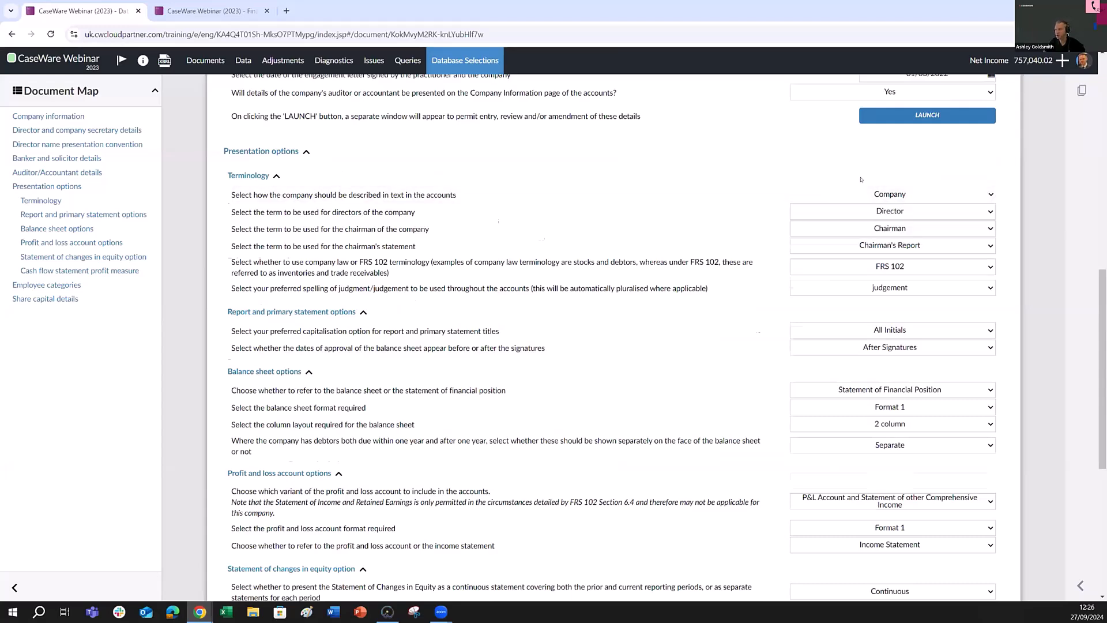
scroll(761, 268, up, 1)
scroll(756, 266, down, 2)
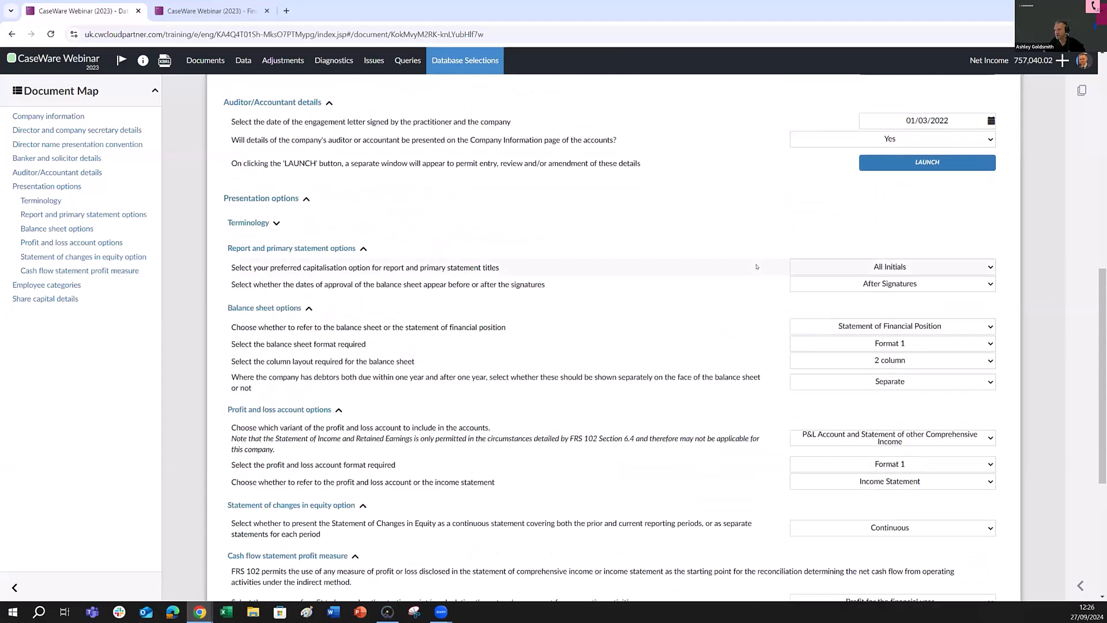
scroll(755, 266, down, 3)
scroll(749, 268, up, 5)
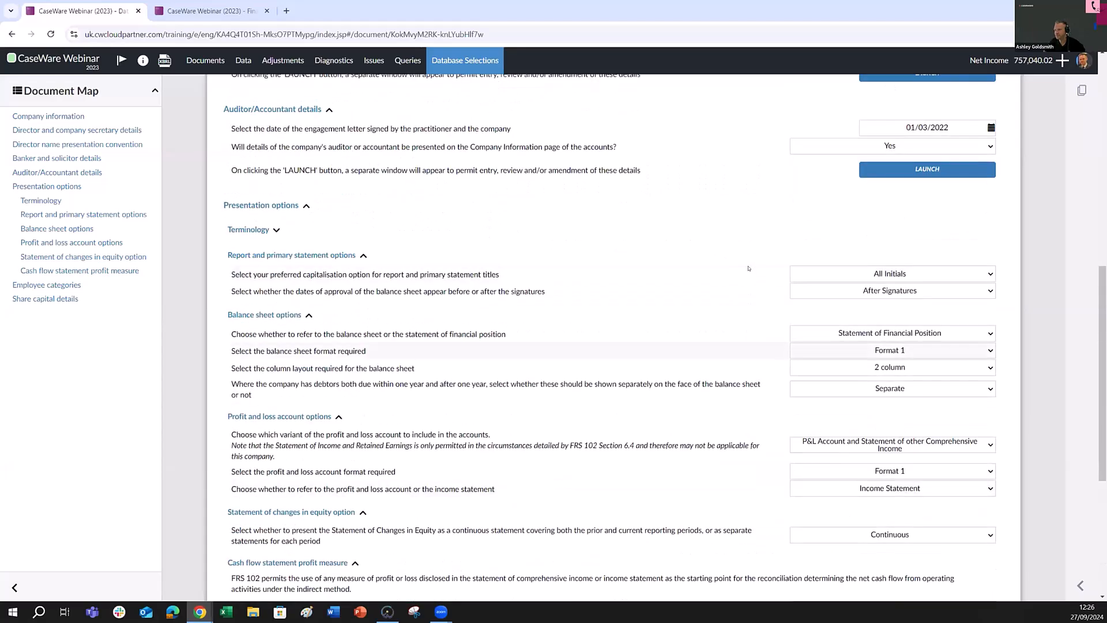
scroll(280, 239, down, 1)
click(276, 230)
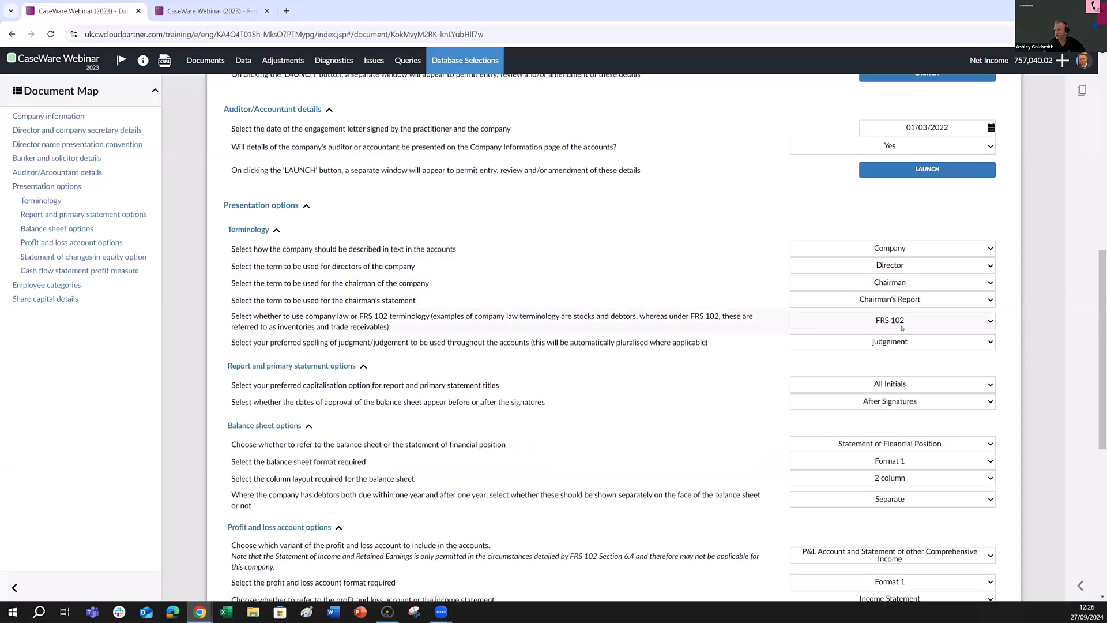
- Examine the balance sheet, profit and loss, equity and cash flow options, including the choices for the balance sheet title
scroll(895, 344, down, 1)
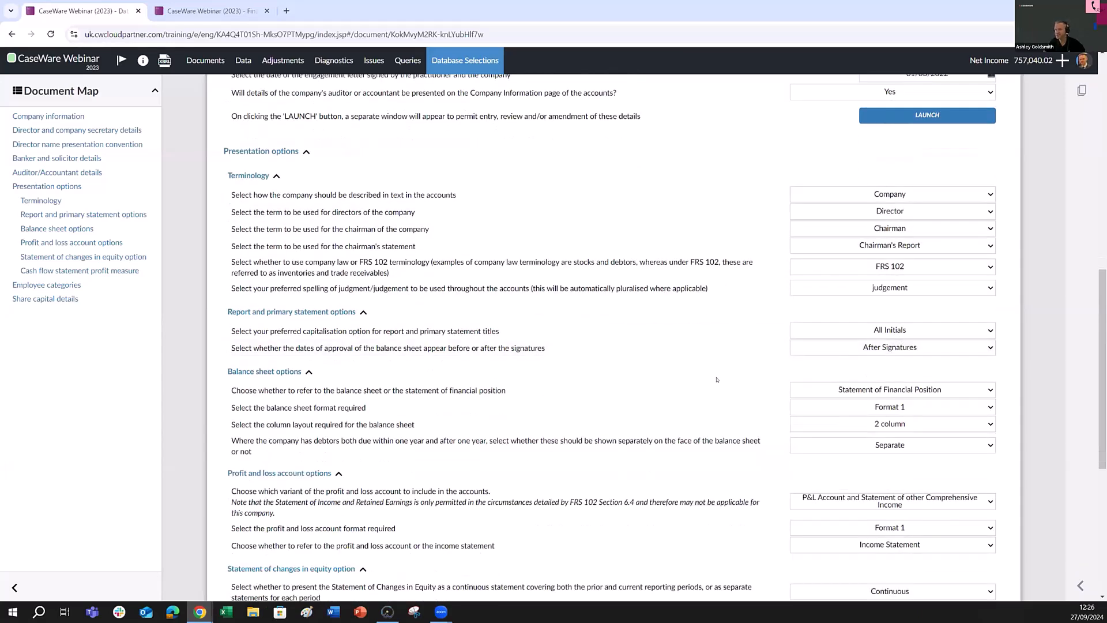
scroll(831, 294, down, 1)
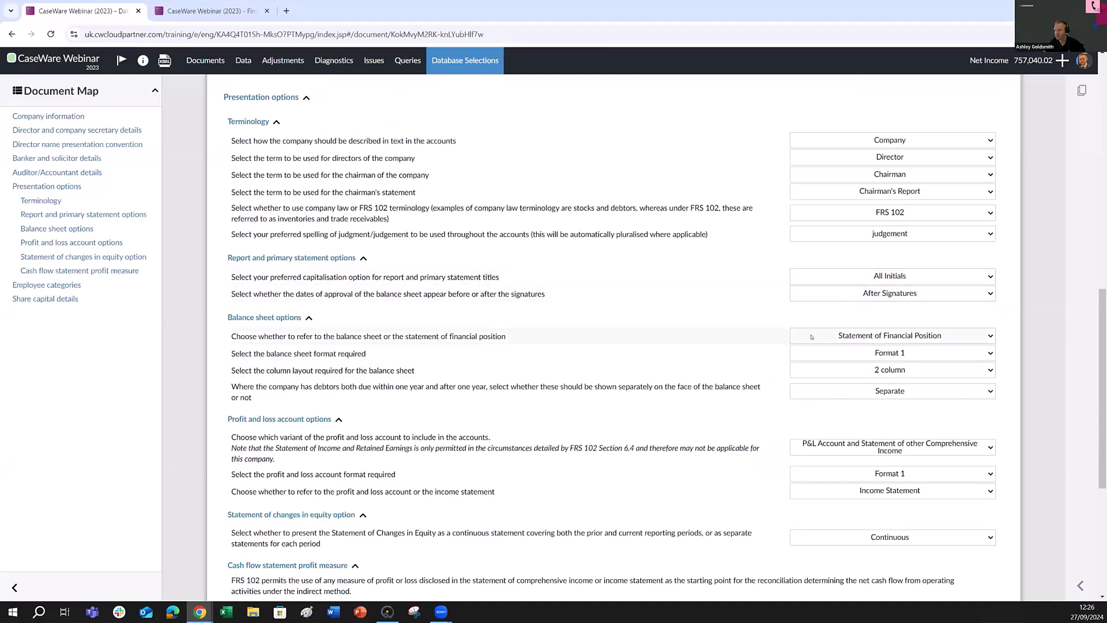
click(845, 337)
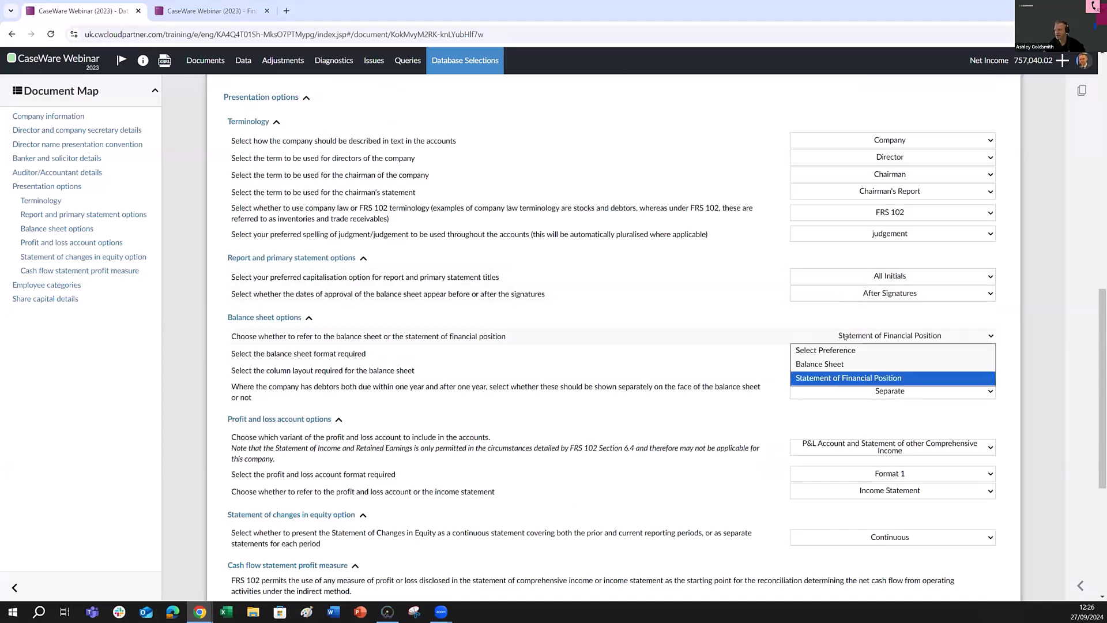
click(845, 337)
scroll(791, 354, down, 1)
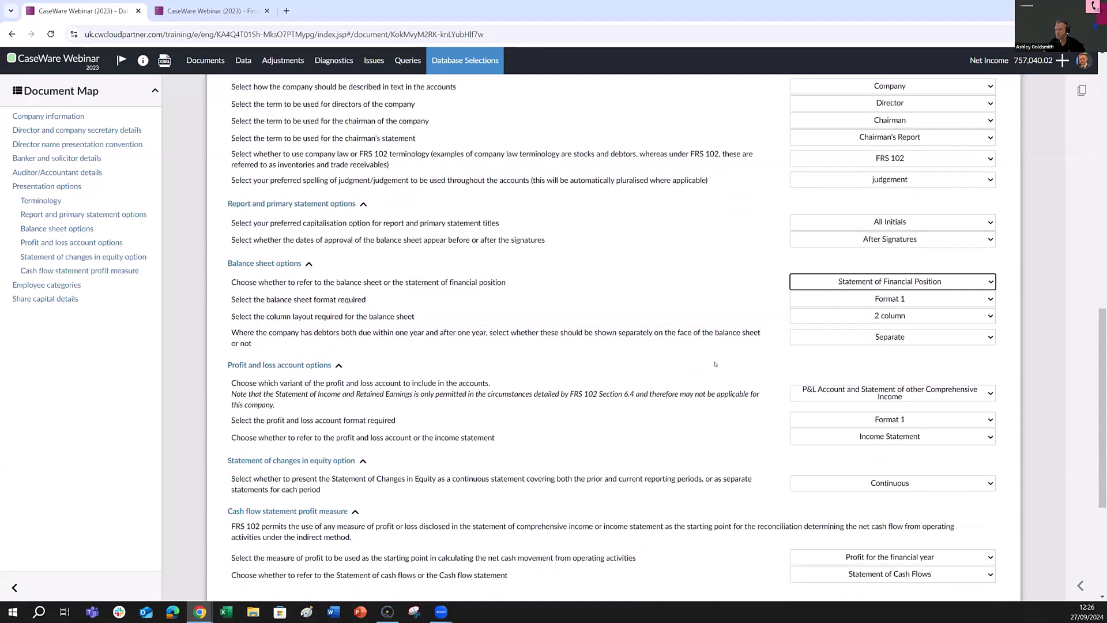
scroll(821, 349, down, 3)
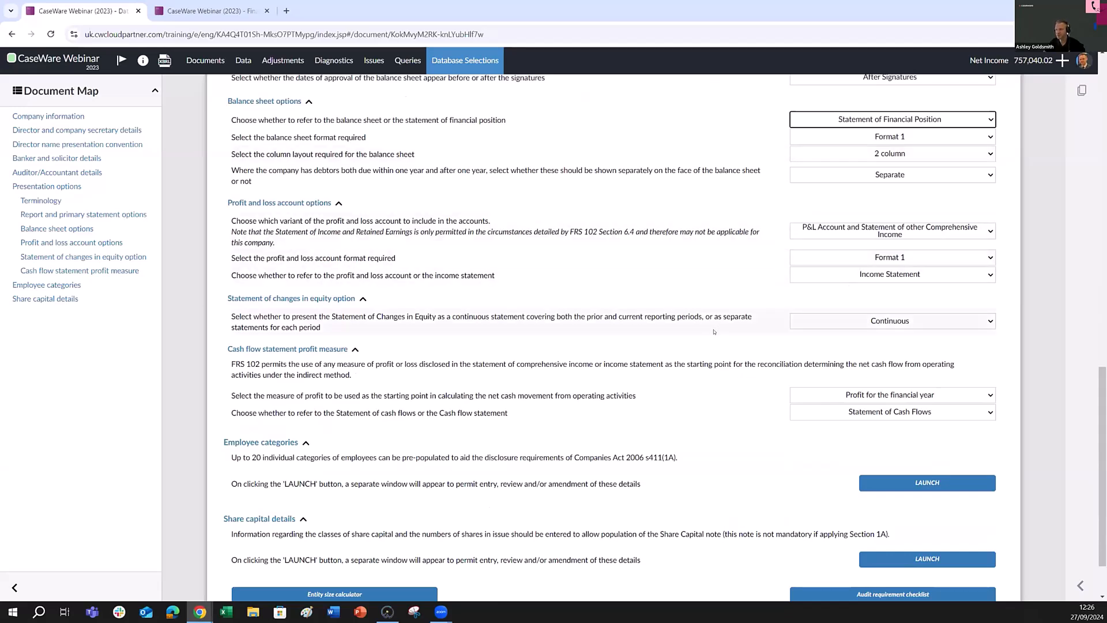
- Review the employee categories and their current and prior year numbers and close the window
scroll(715, 328, down, 1)
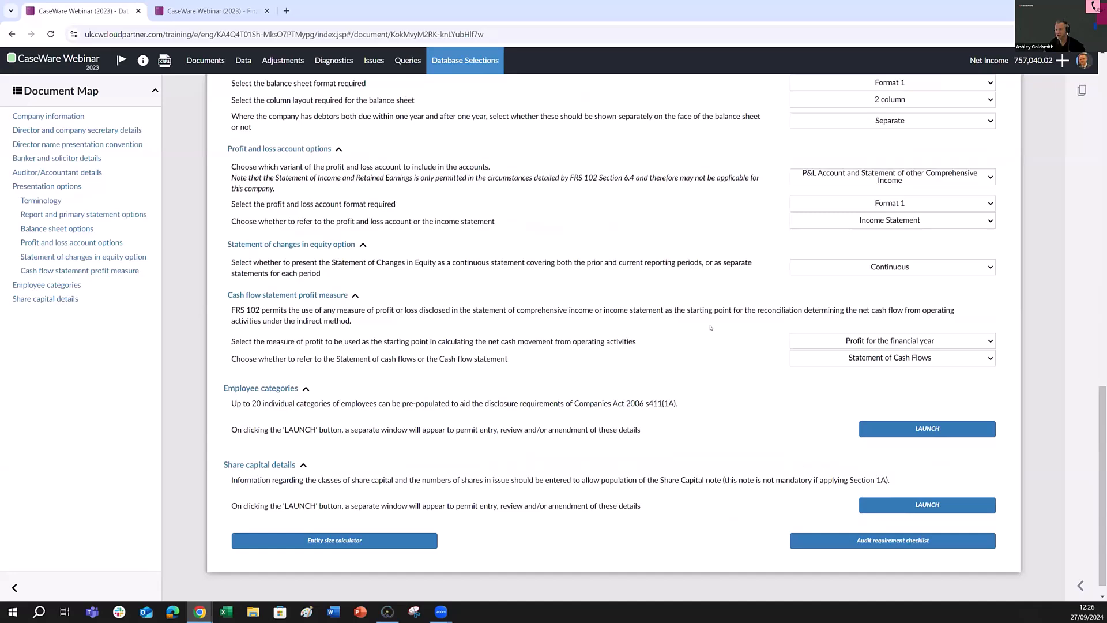
scroll(710, 327, down, 1)
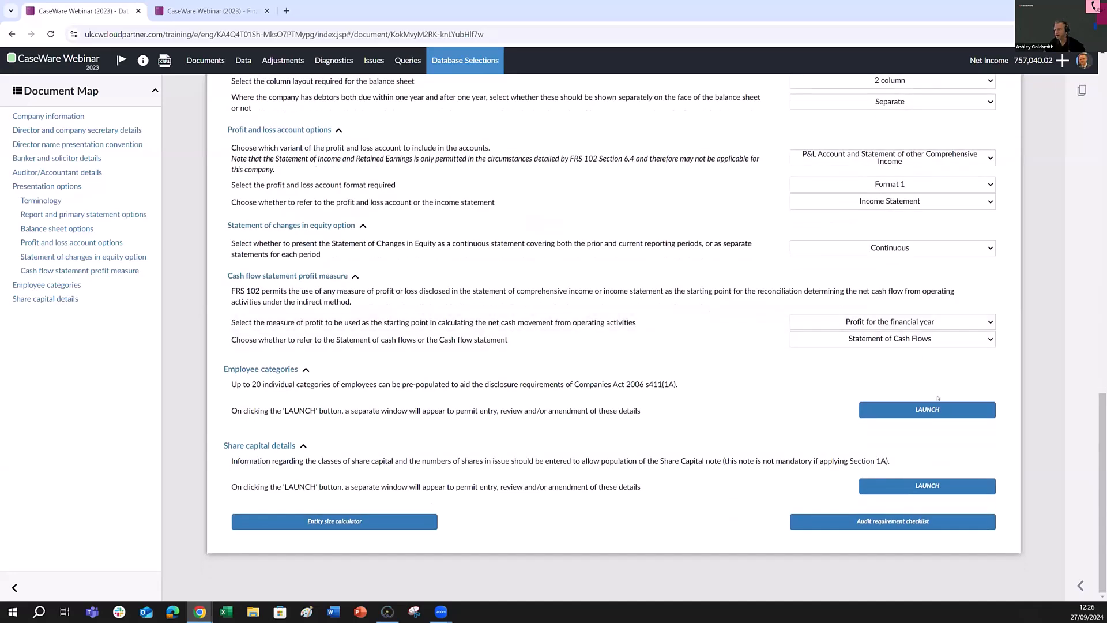
click(929, 411)
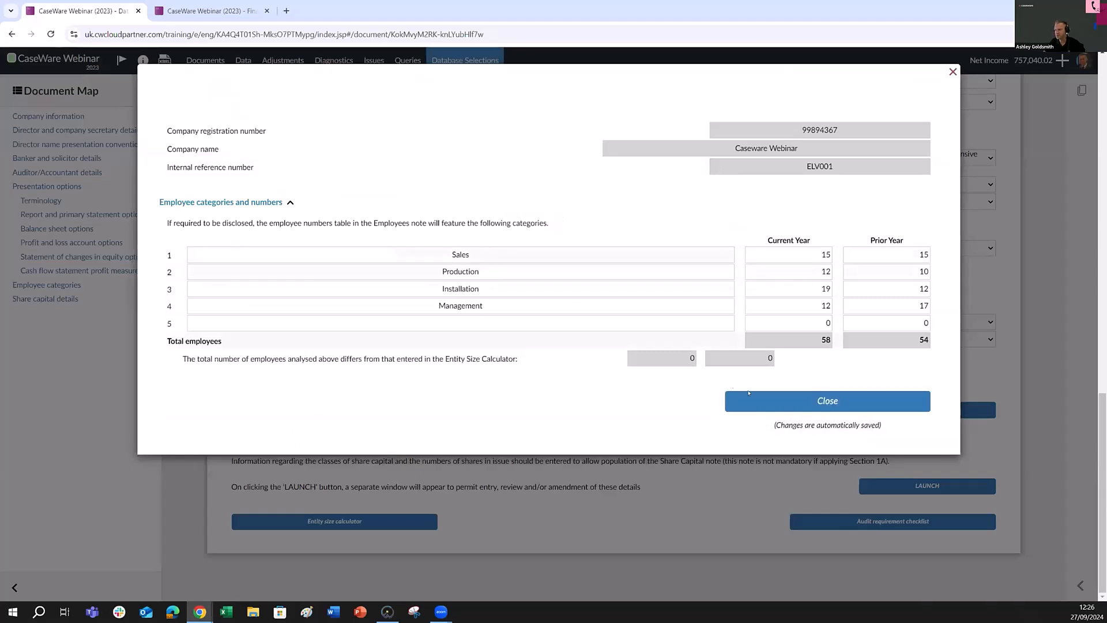
click(813, 402)
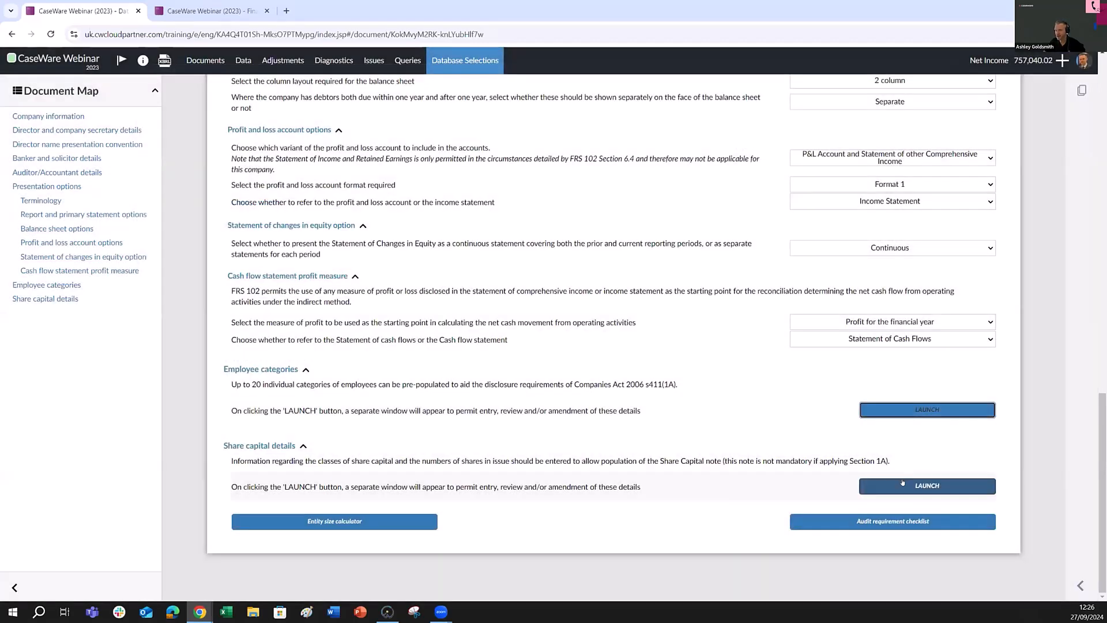
- Review the share classes and shares in issue under Share capital details, close the window and open the Audit Requirement Checklist
click(904, 488)
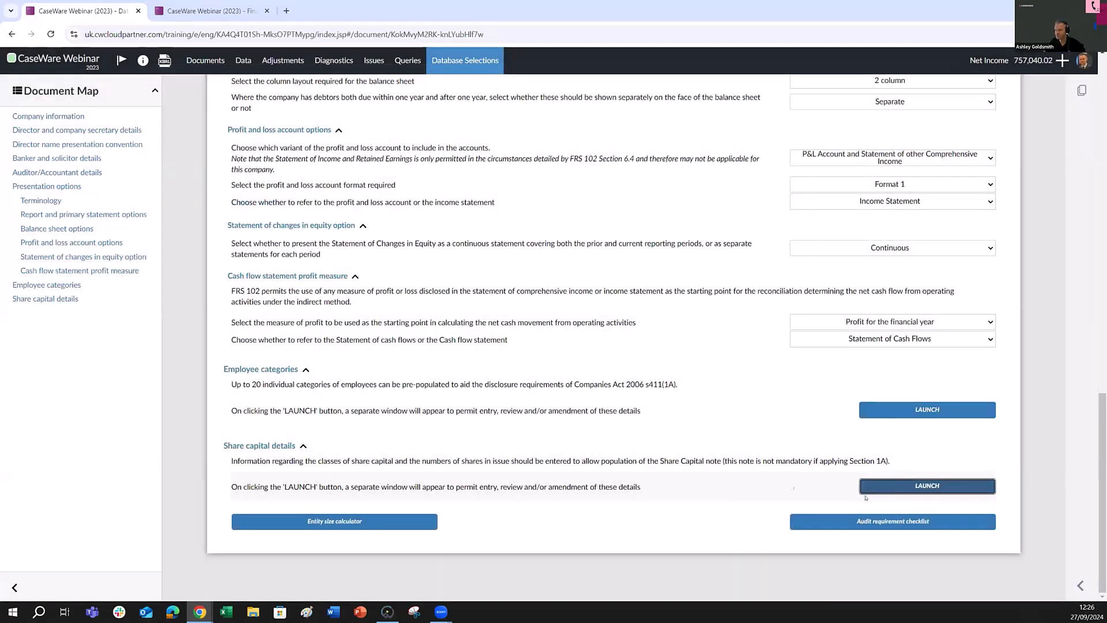
scroll(536, 320, down, 2)
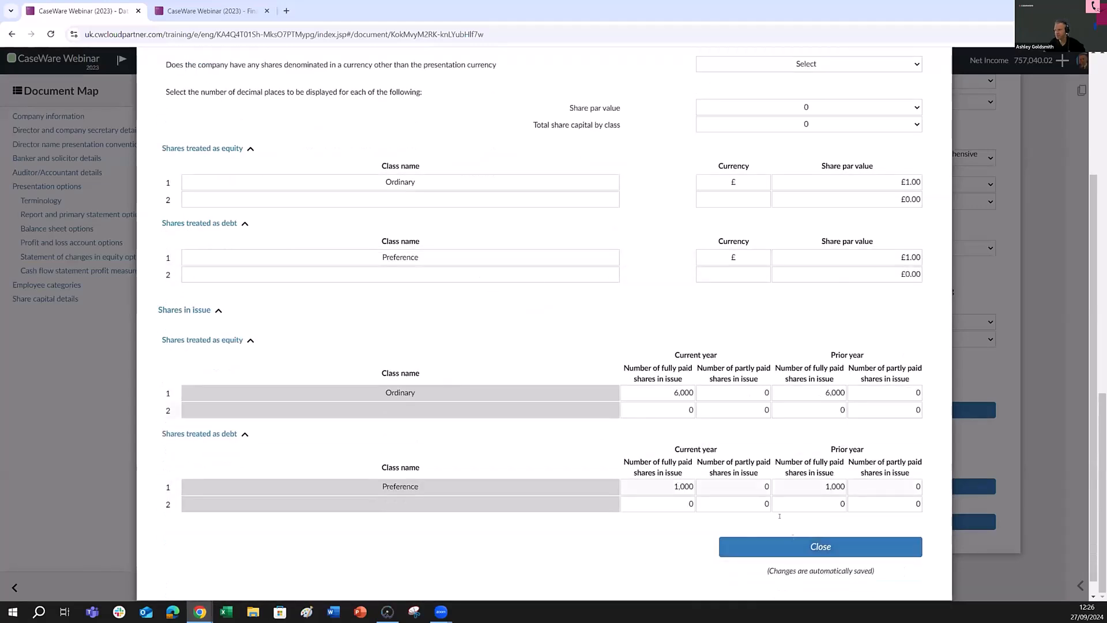
click(809, 546)
click(843, 518)
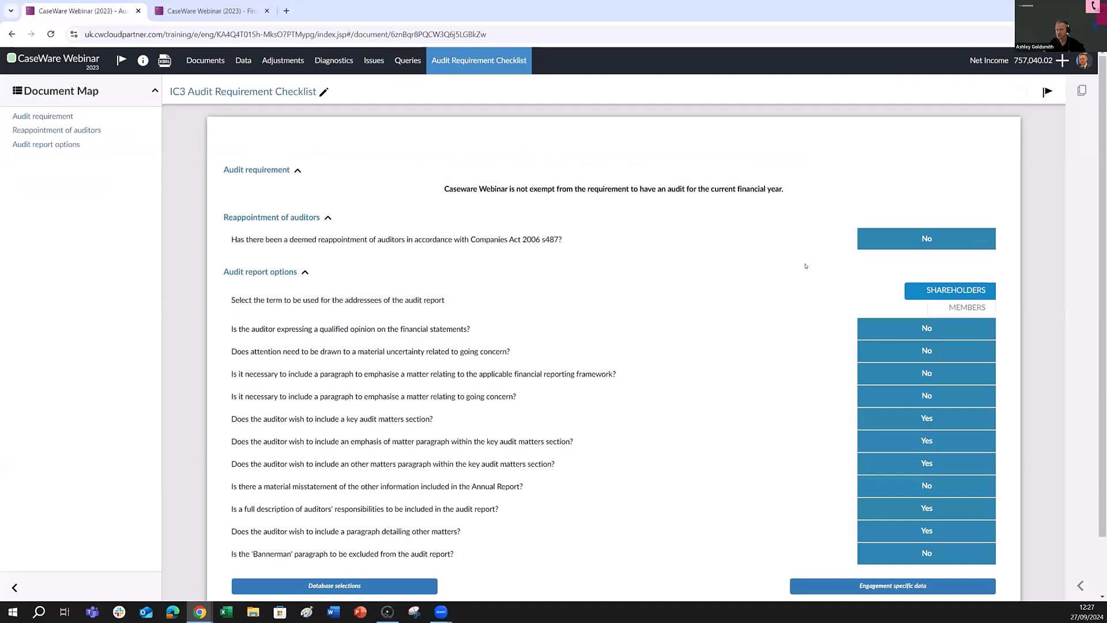
- Switch the answer about the auditor expressing a qualified opinion on the financial statements to Yes and back to No
scroll(699, 279, down, 1)
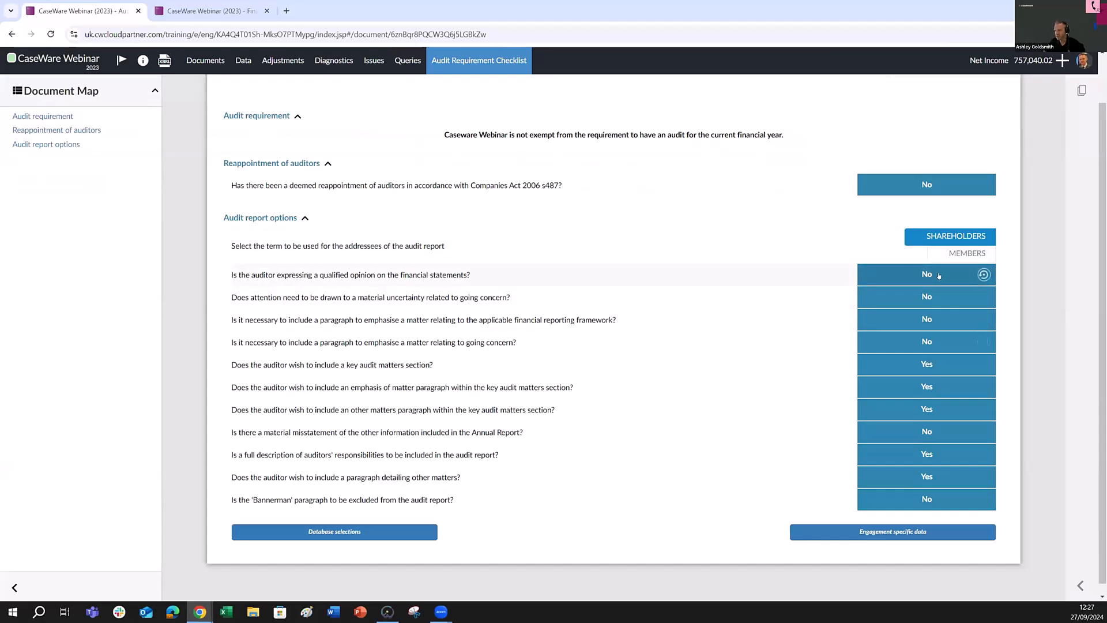
click(937, 275)
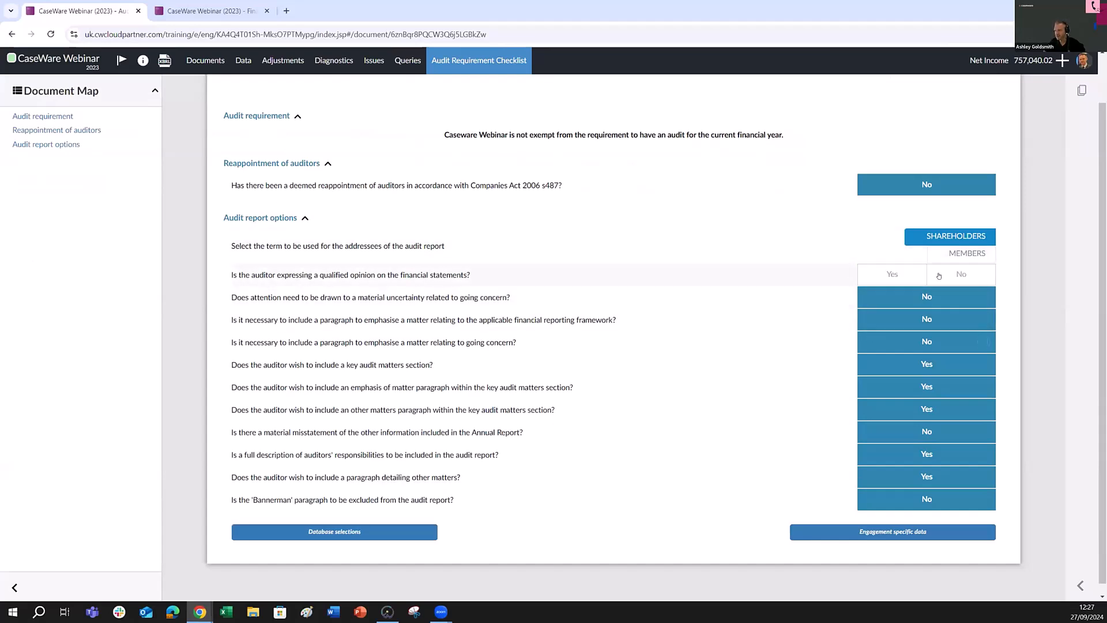
click(886, 275)
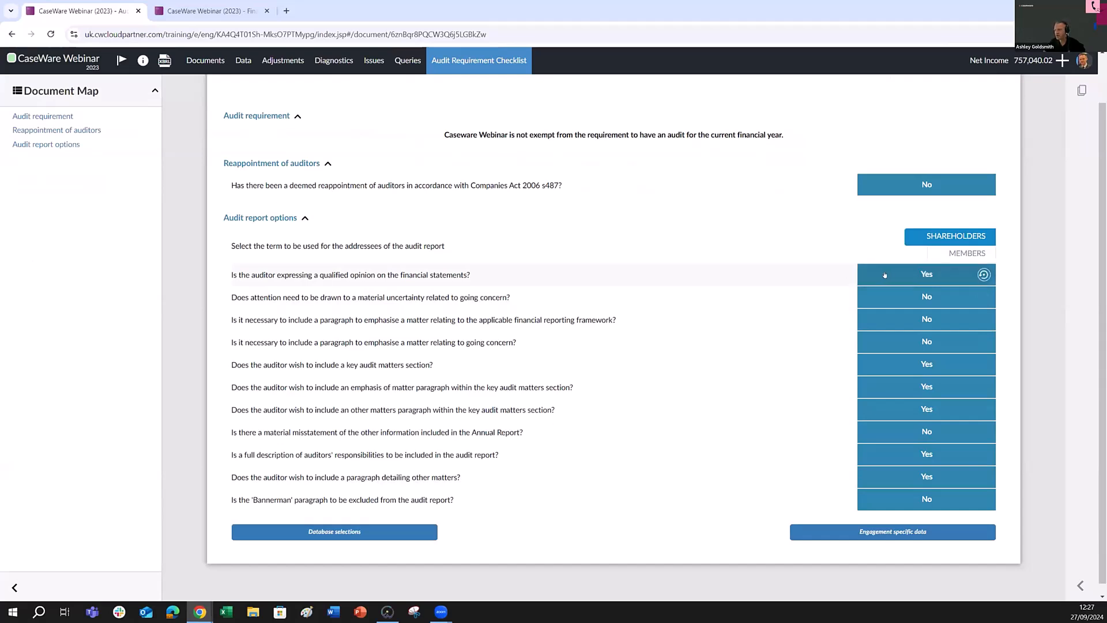
click(889, 274)
click(945, 272)
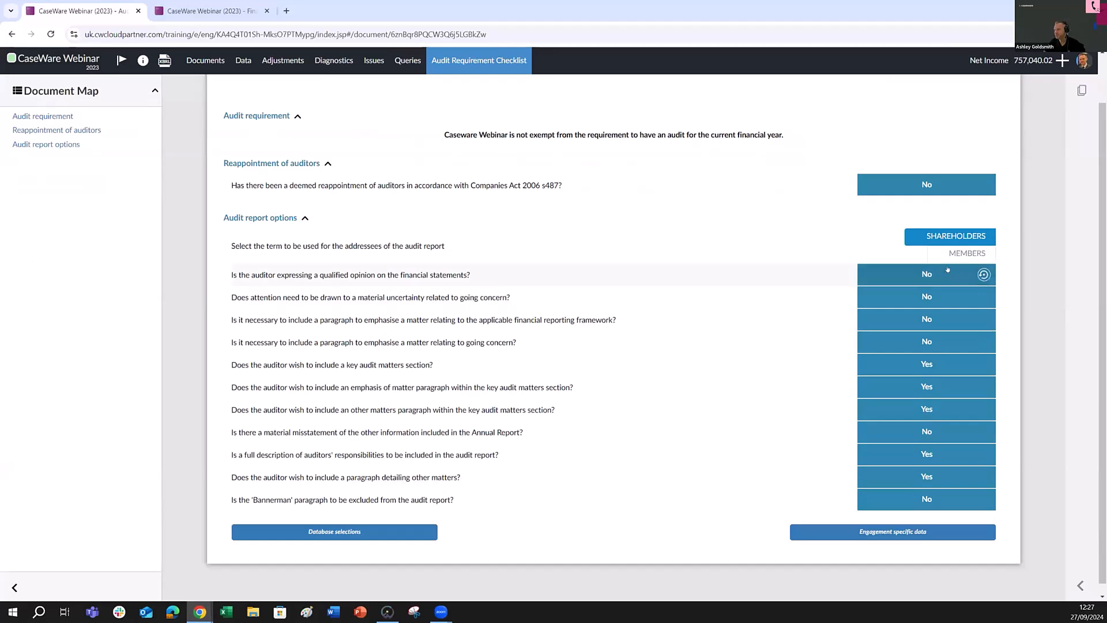
- Open Engagement Specific Data and answer No to whether restated balances are being disclosed
click(831, 531)
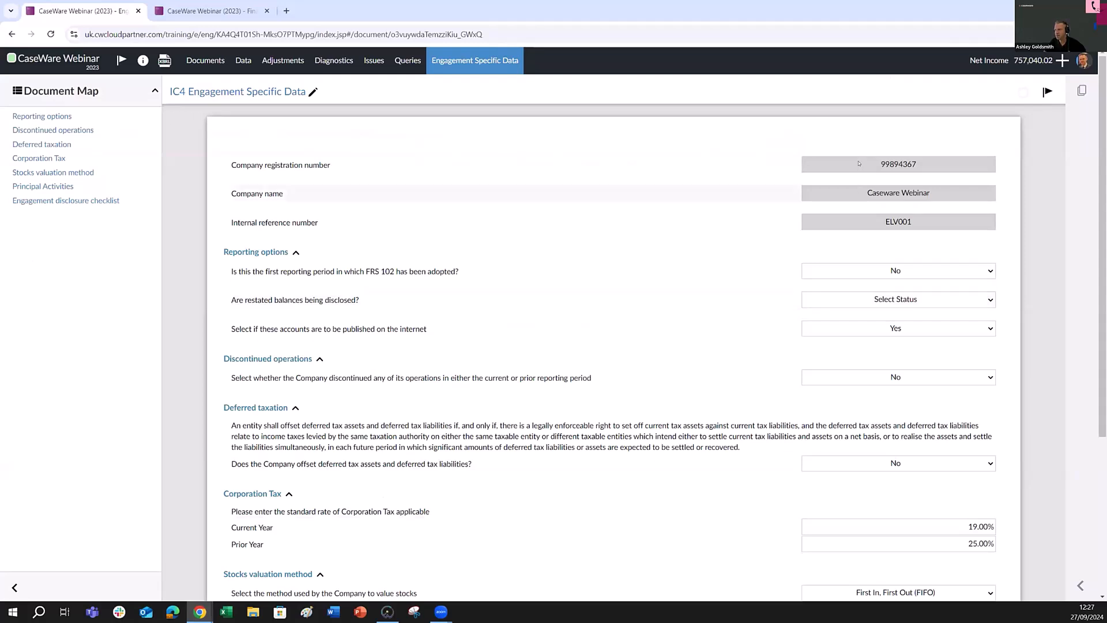
click(847, 303)
click(835, 341)
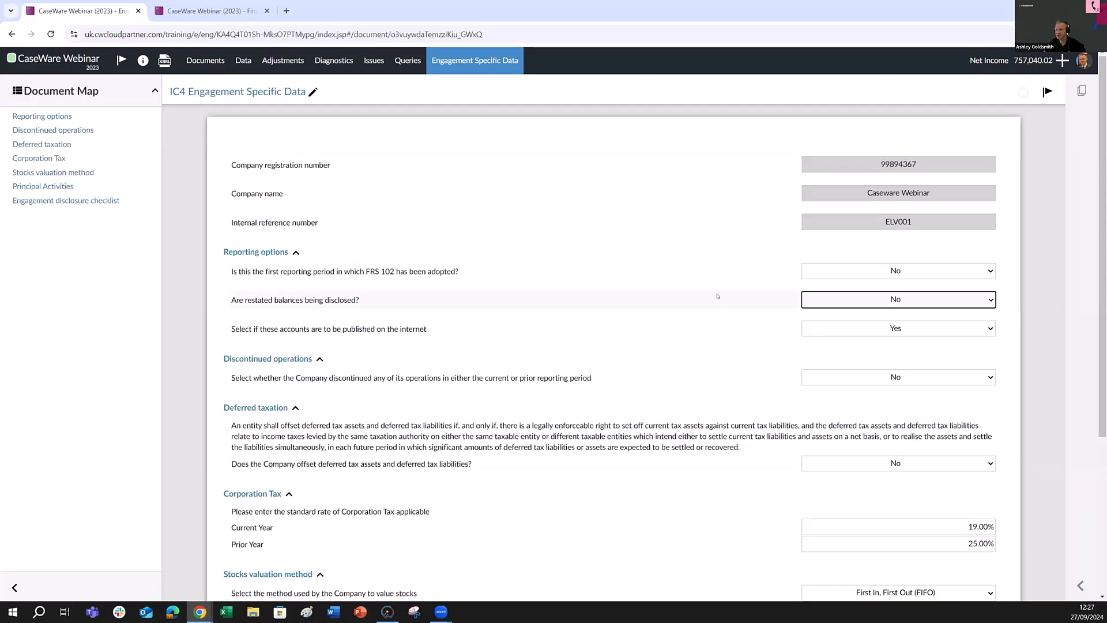
- Examine the discontinued operations, deferred taxation, corporation tax and stock valuation options and the company's principal activities text
scroll(718, 296, down, 1)
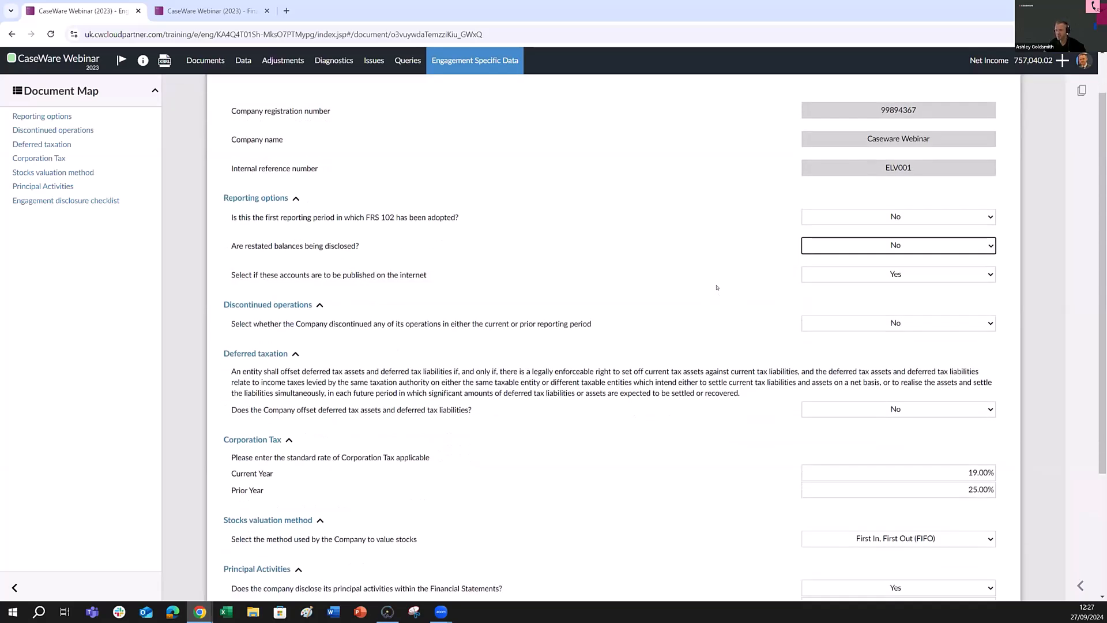
scroll(717, 287, down, 2)
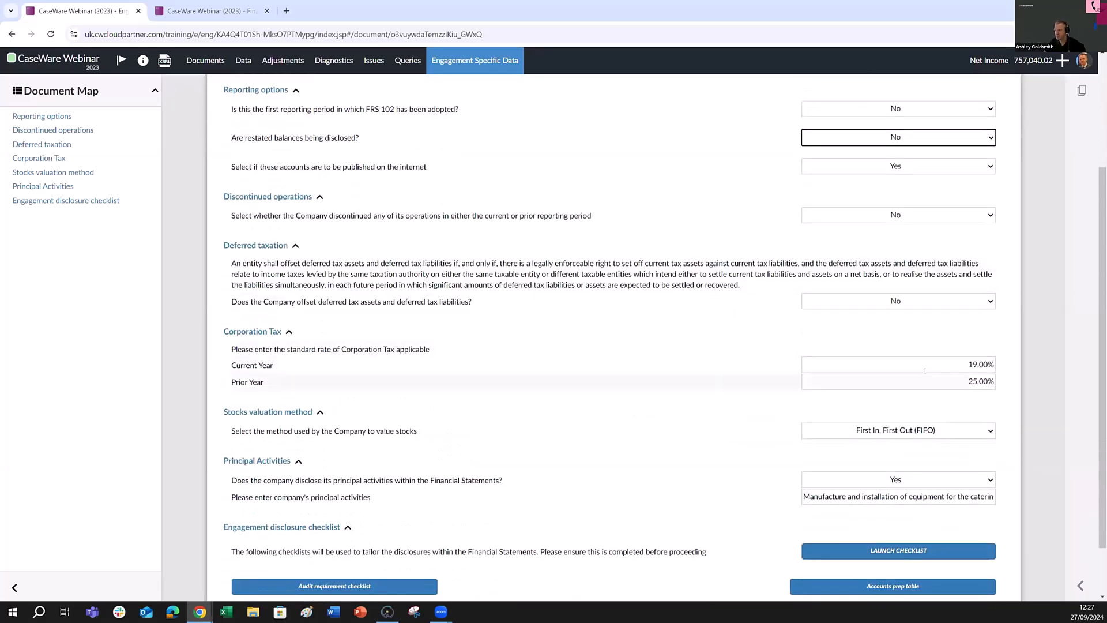
scroll(586, 387, down, 1)
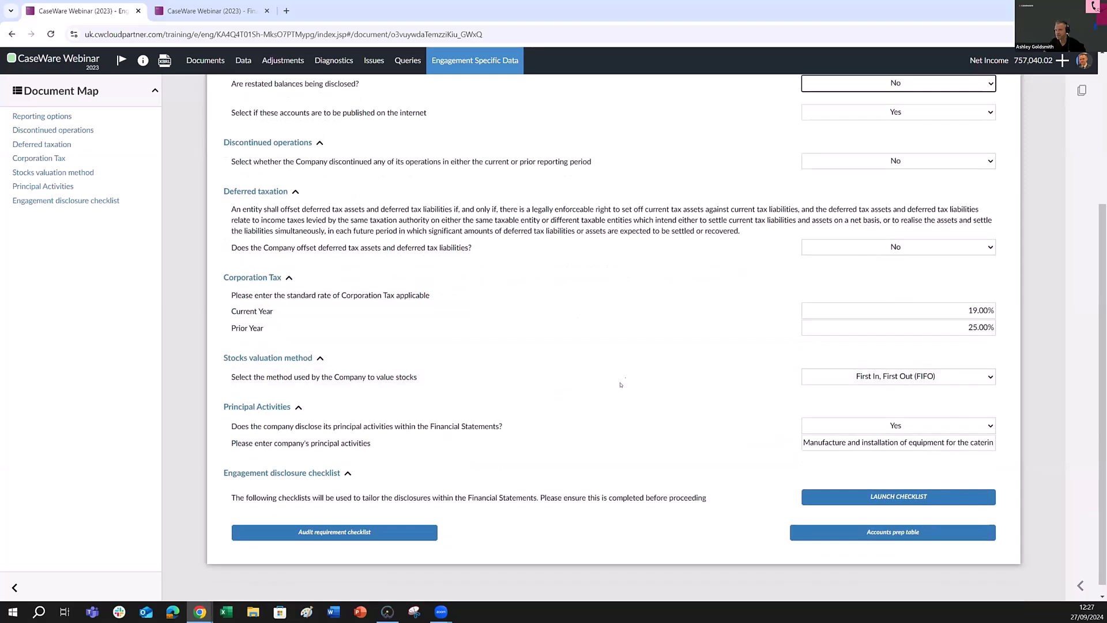
scroll(666, 359, down, 1)
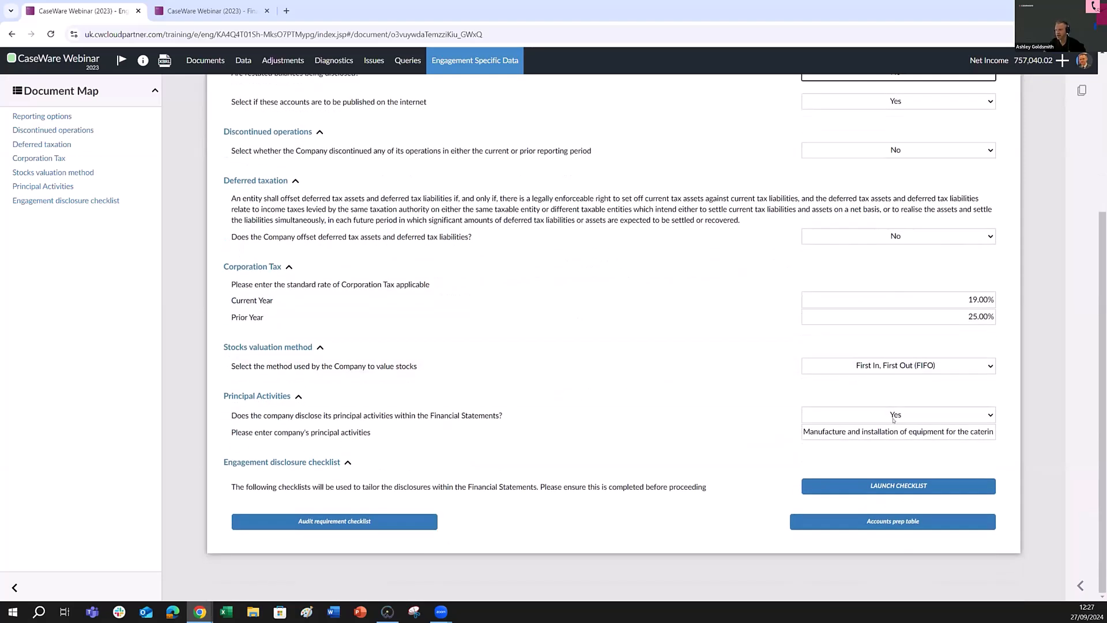
drag(834, 429, 958, 431)
click(816, 432)
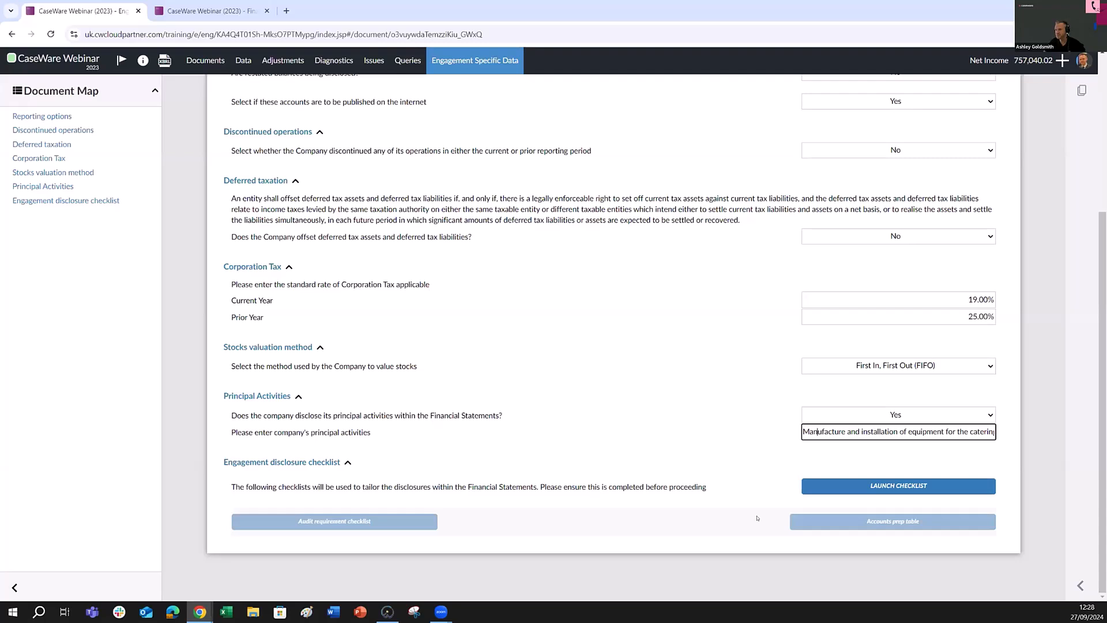
- Open the Accounts Prep Table and examine its default settings, including the override and reason fields for greenhouse gas emissions
click(836, 525)
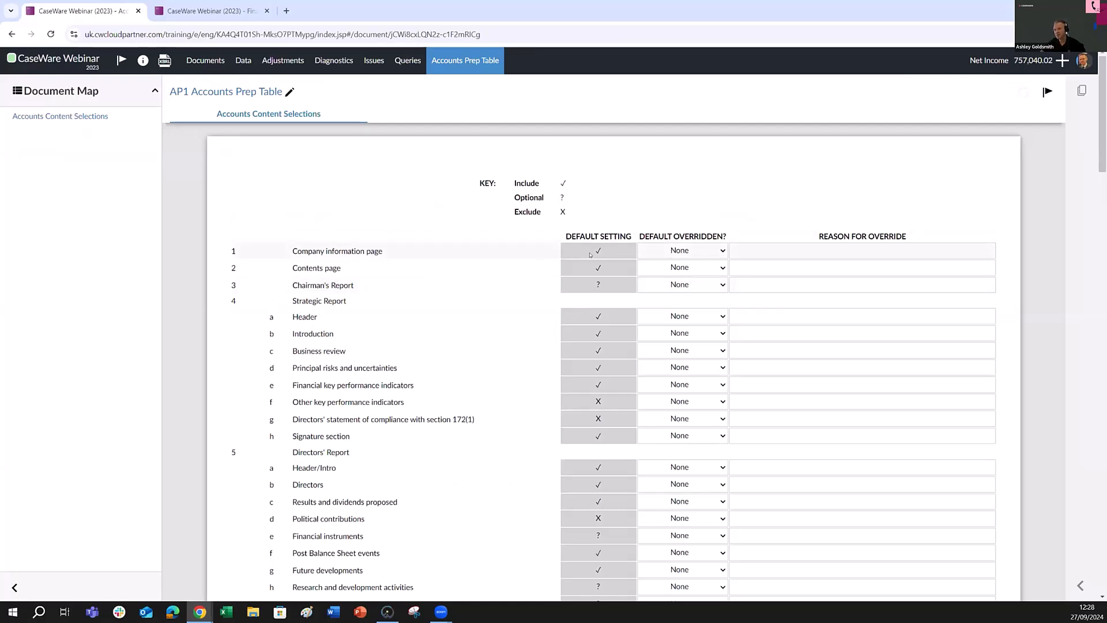
scroll(593, 254, down, 1)
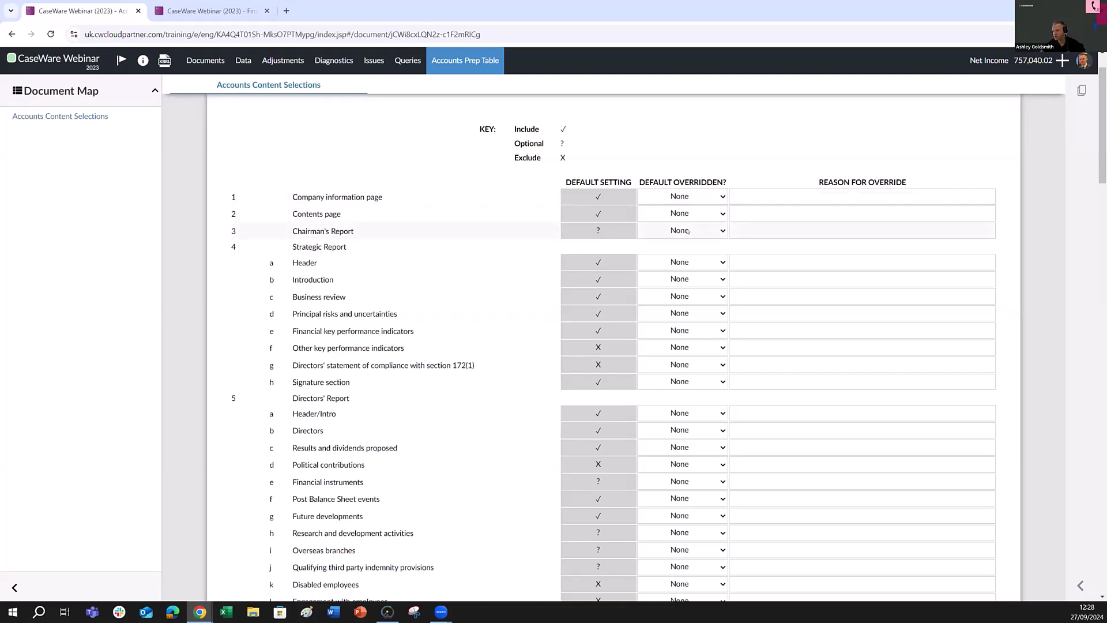
scroll(549, 337, down, 4)
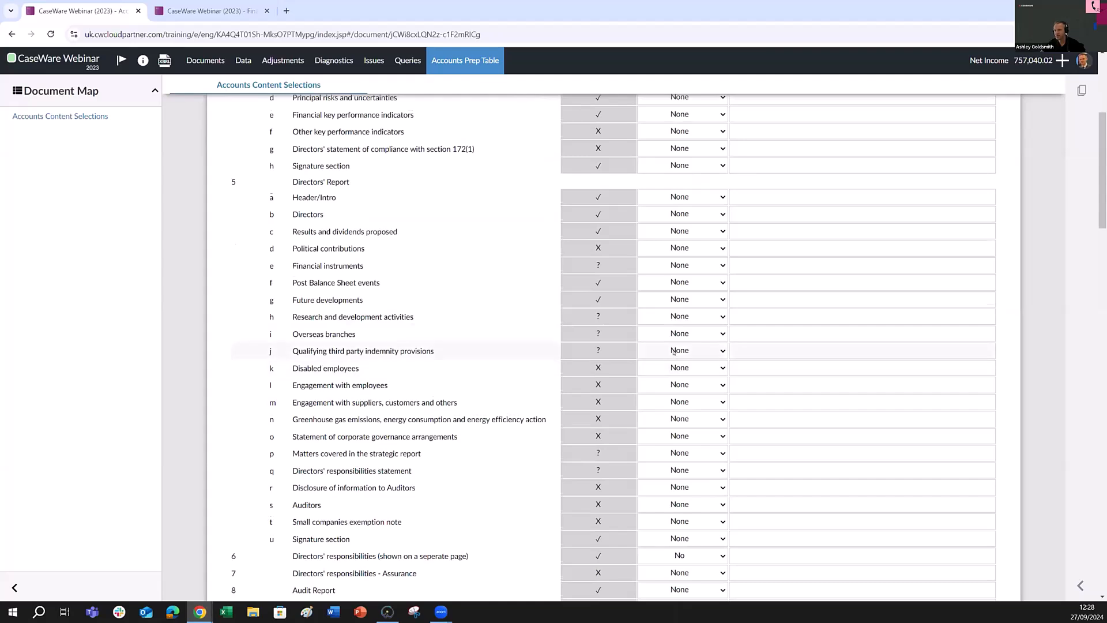
scroll(673, 352, down, 4)
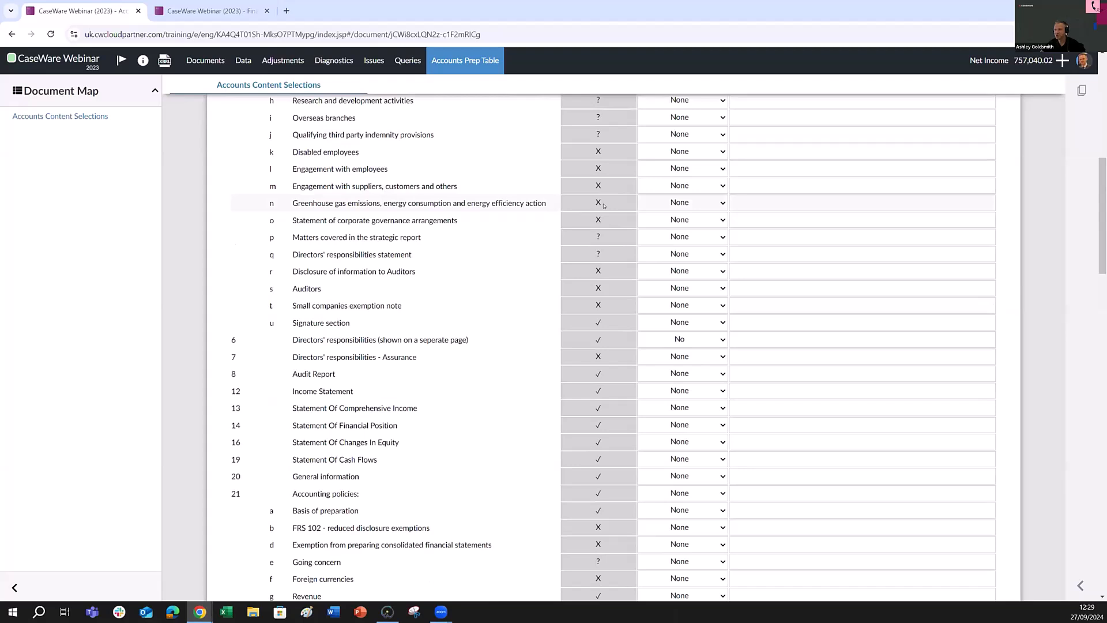
click(713, 203)
click(813, 207)
click(809, 205)
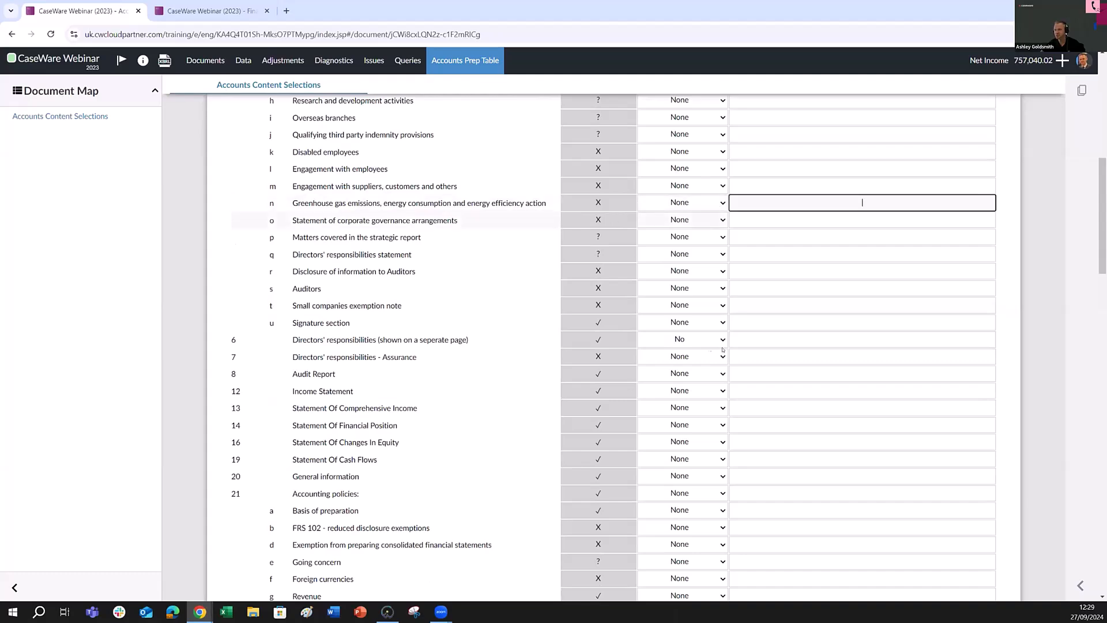
- Override the default for the Post balance sheet events note with Yes and review the remaining content selections
scroll(707, 345, down, 2)
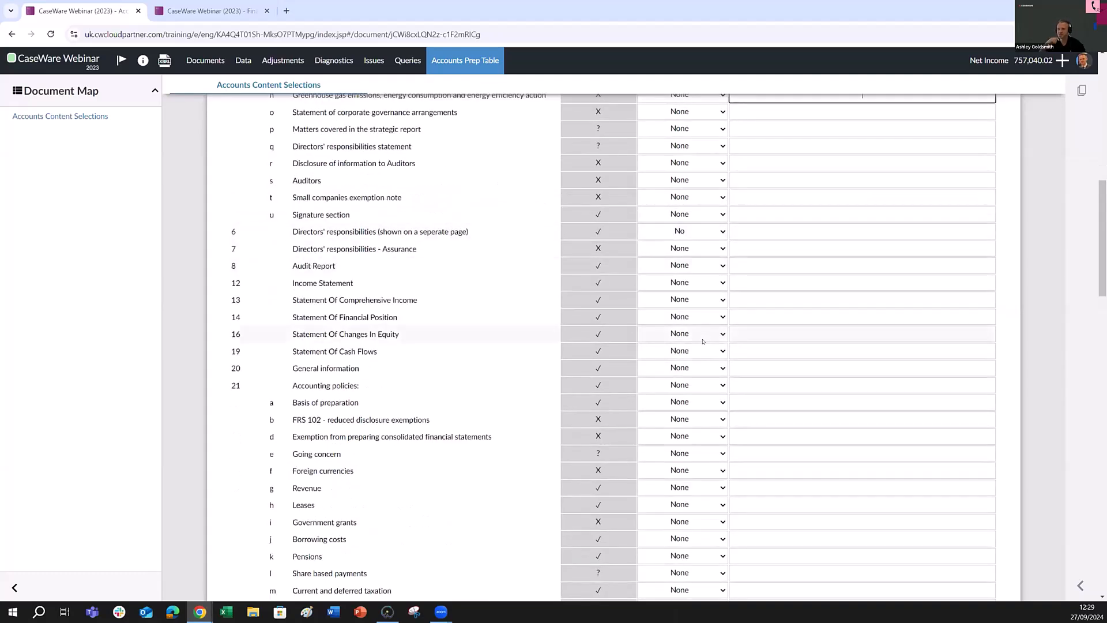
scroll(588, 359, down, 1)
scroll(588, 358, down, 15)
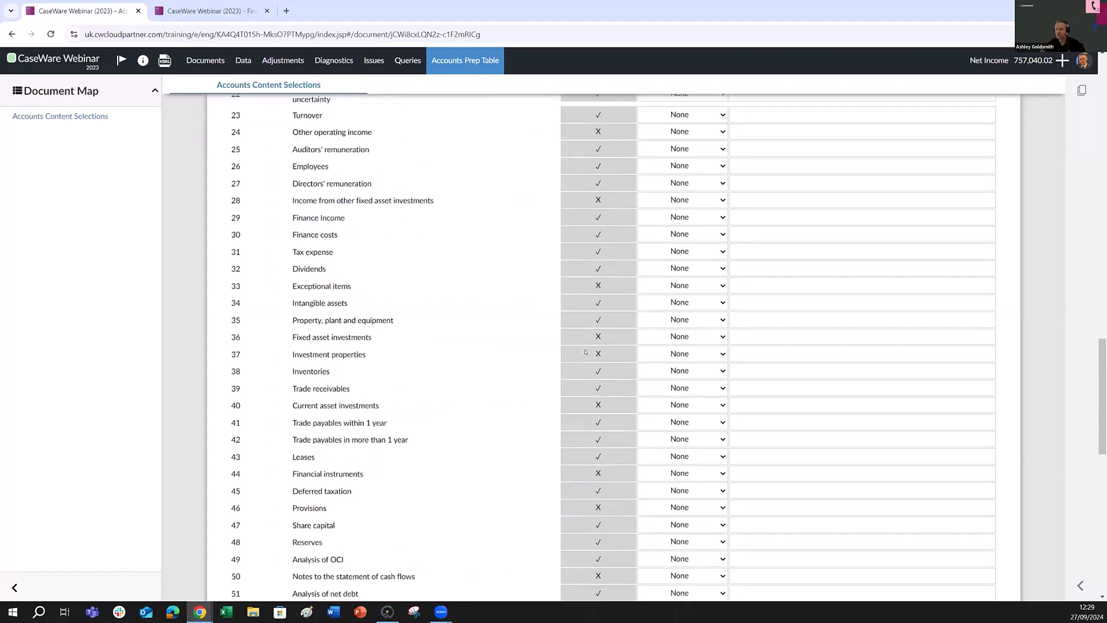
scroll(350, 268, down, 3)
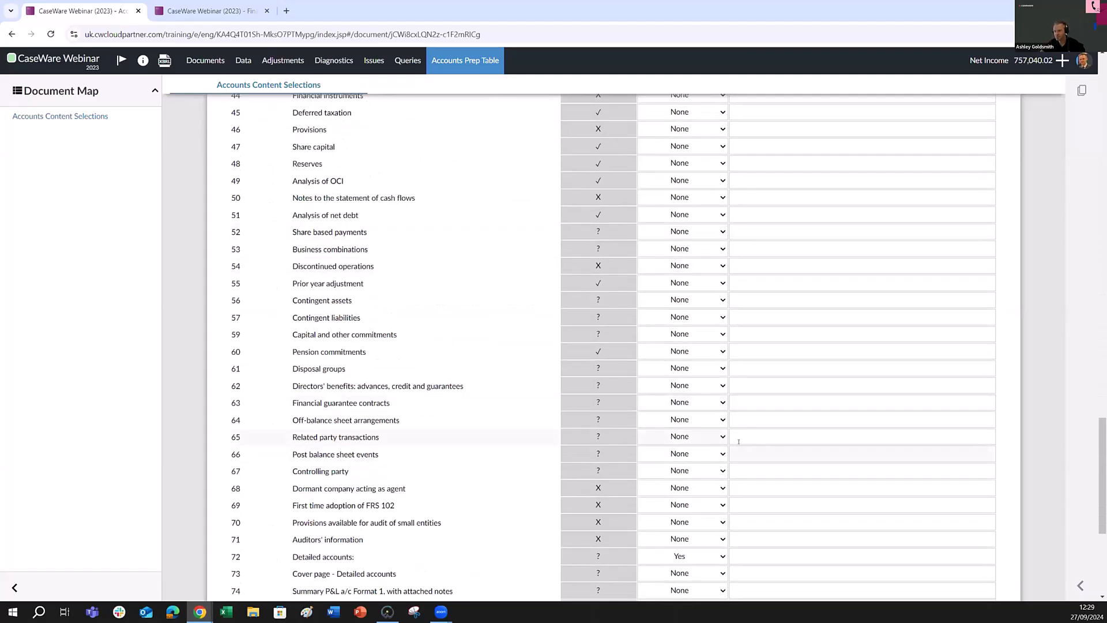
click(717, 454)
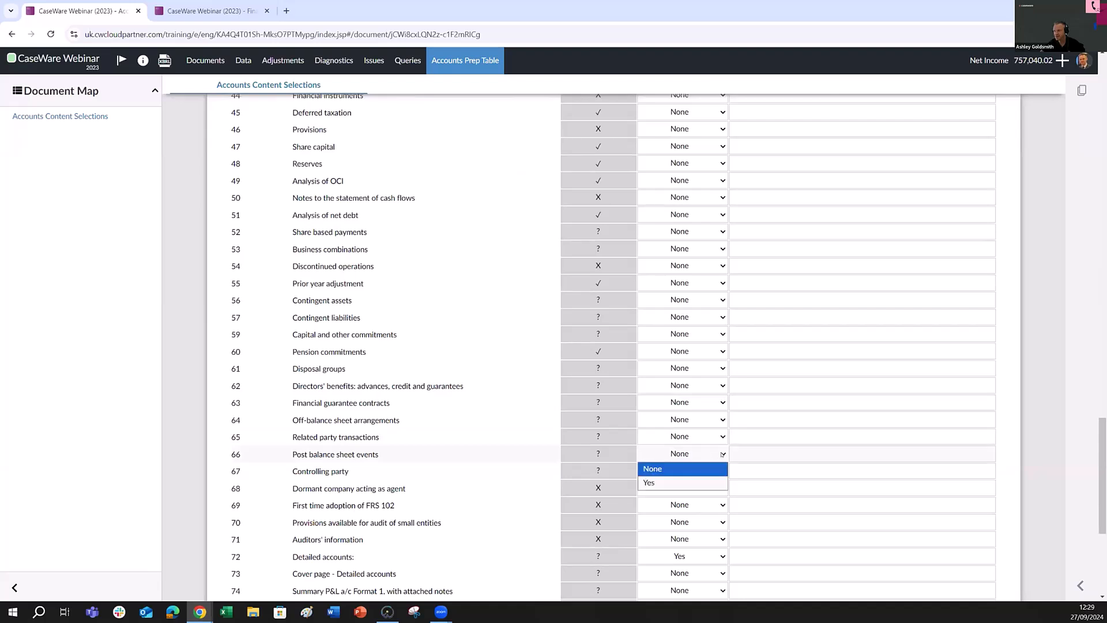
click(653, 475)
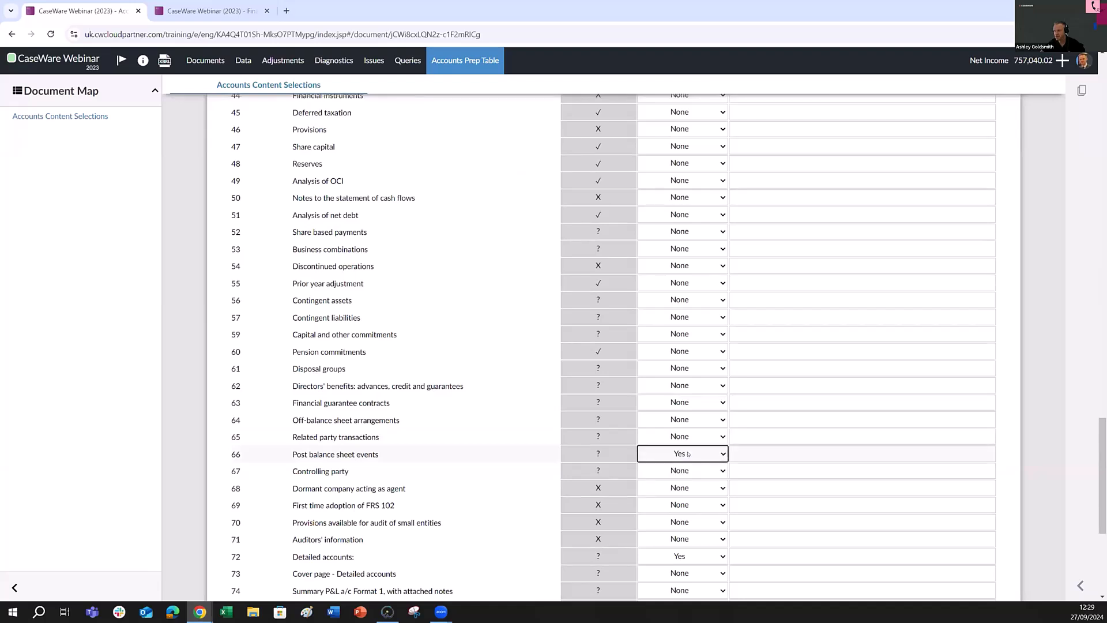
scroll(409, 483, down, 5)
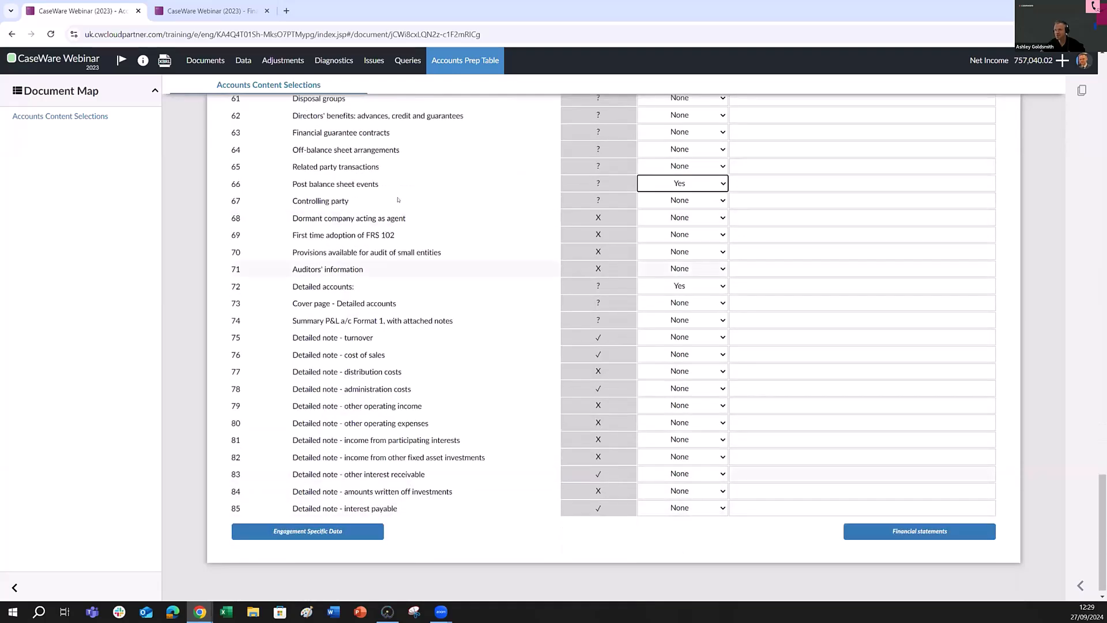
scroll(458, 432, up, 8)
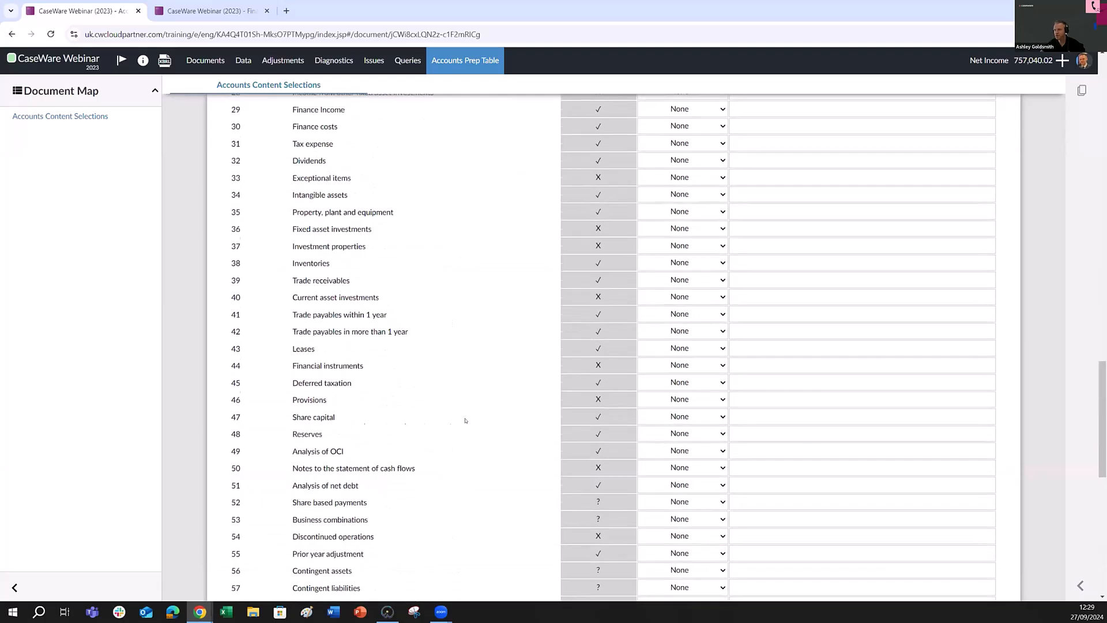
scroll(470, 428, down, 8)
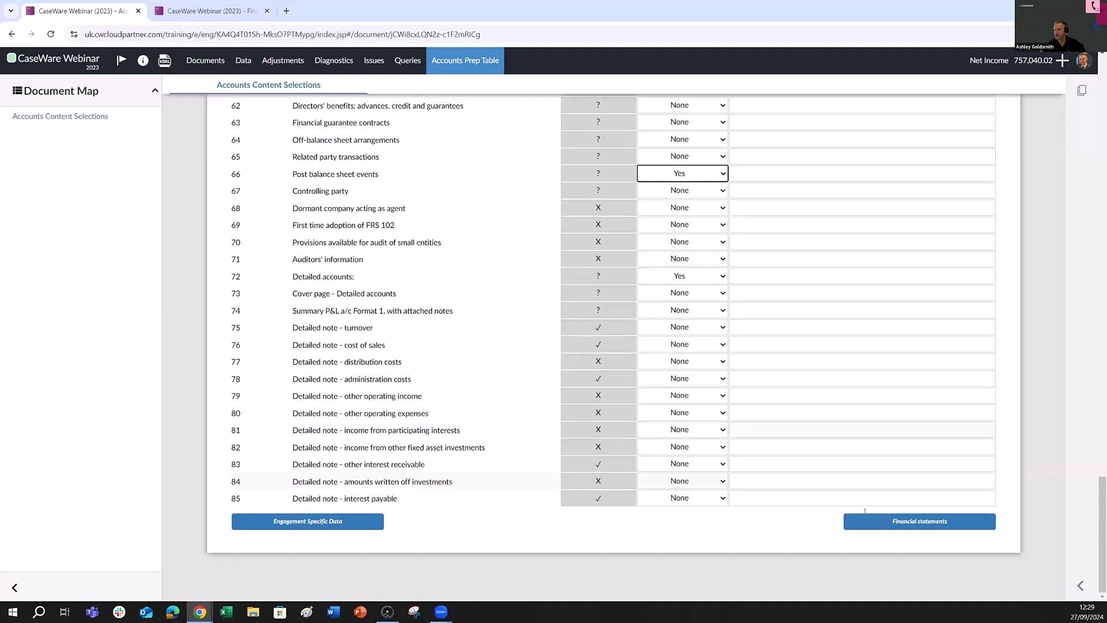
- Open the Financial Statements and activate the logo block on the cover page for editing
click(905, 521)
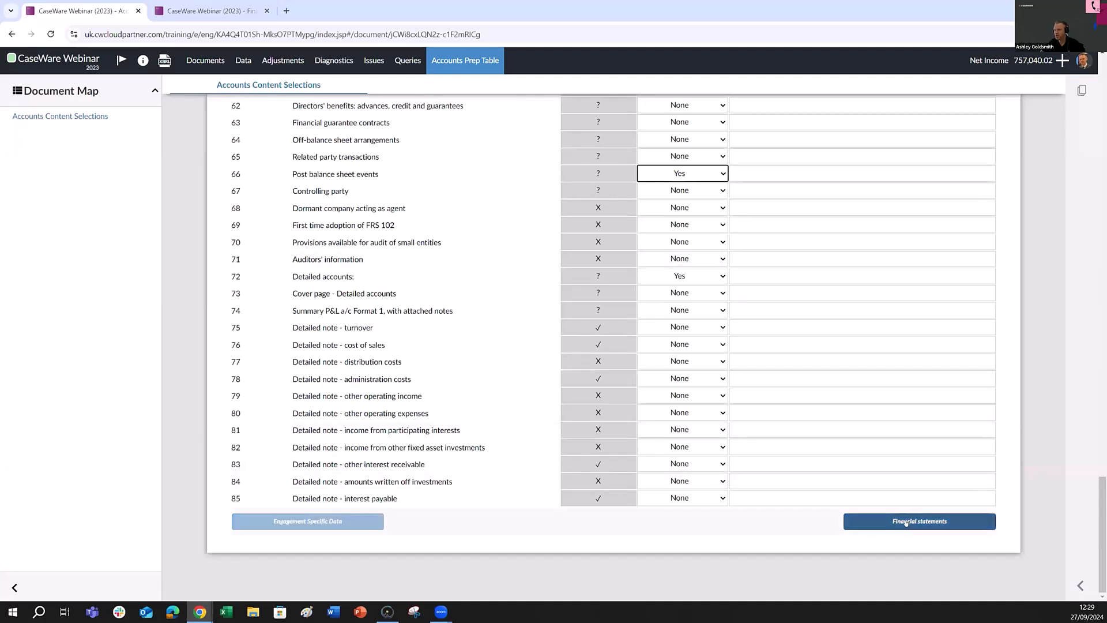
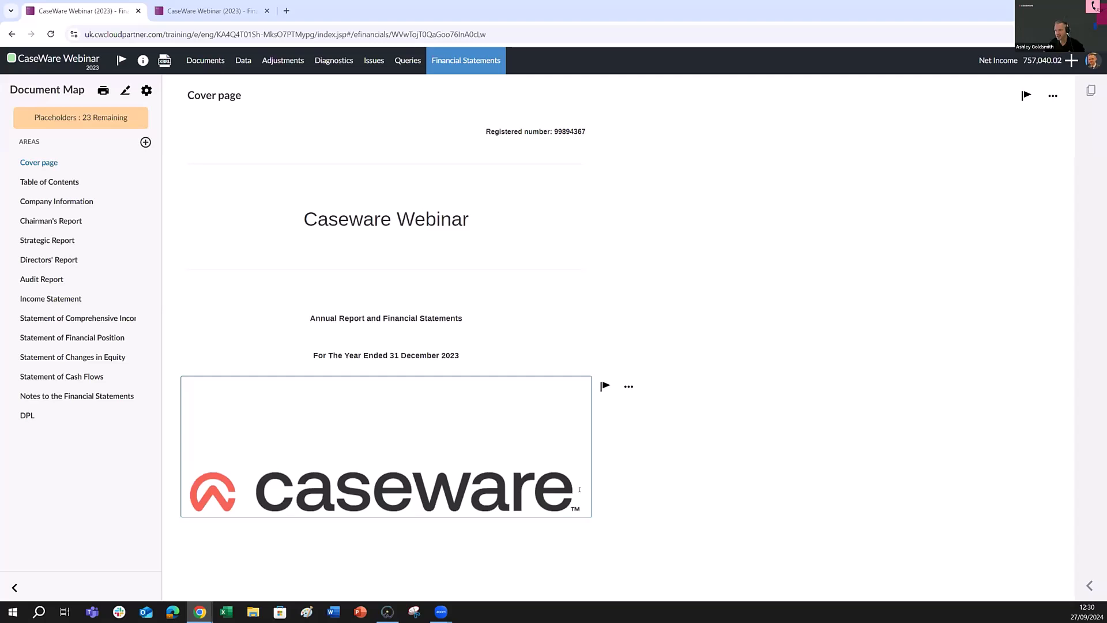
click(579, 489)
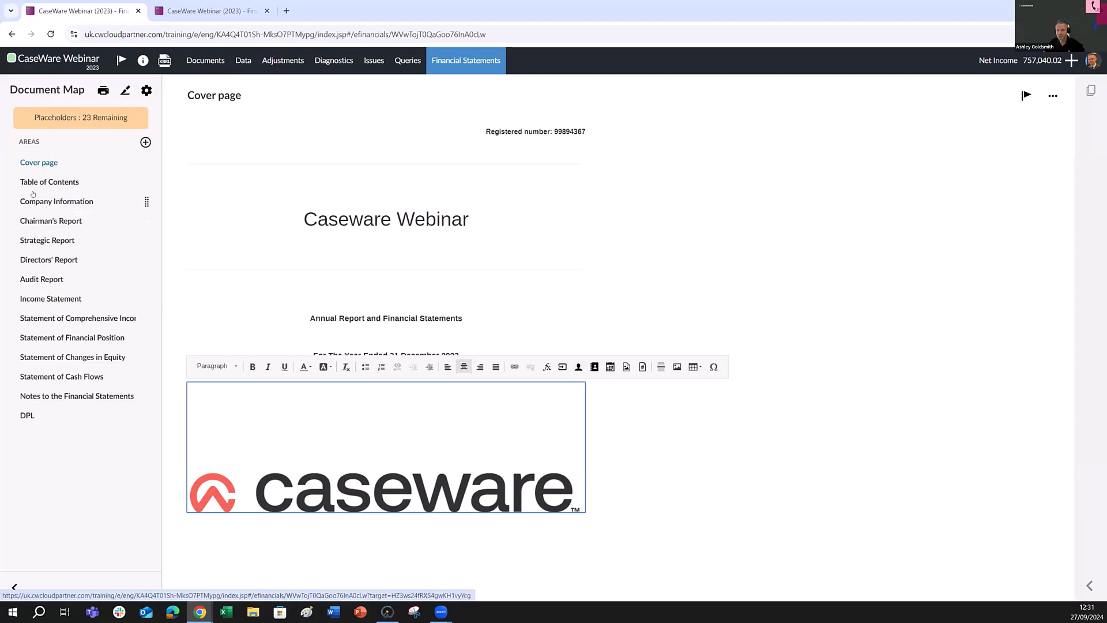
- Fill the name placeholder in the Chairman's Report with "A Chairman" and save it
click(38, 225)
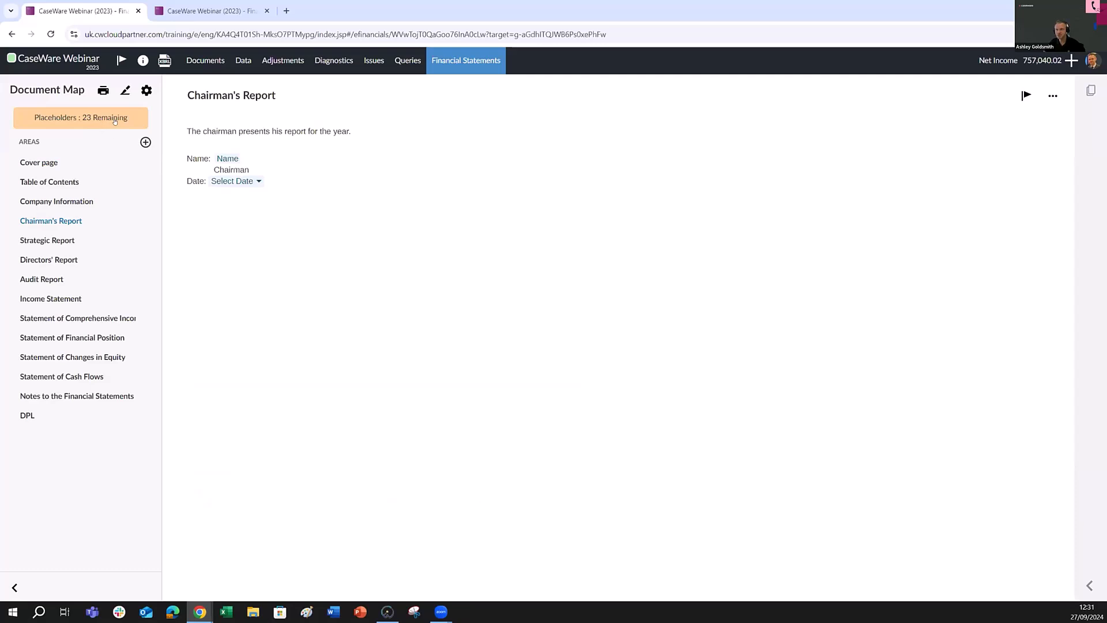
click(225, 160)
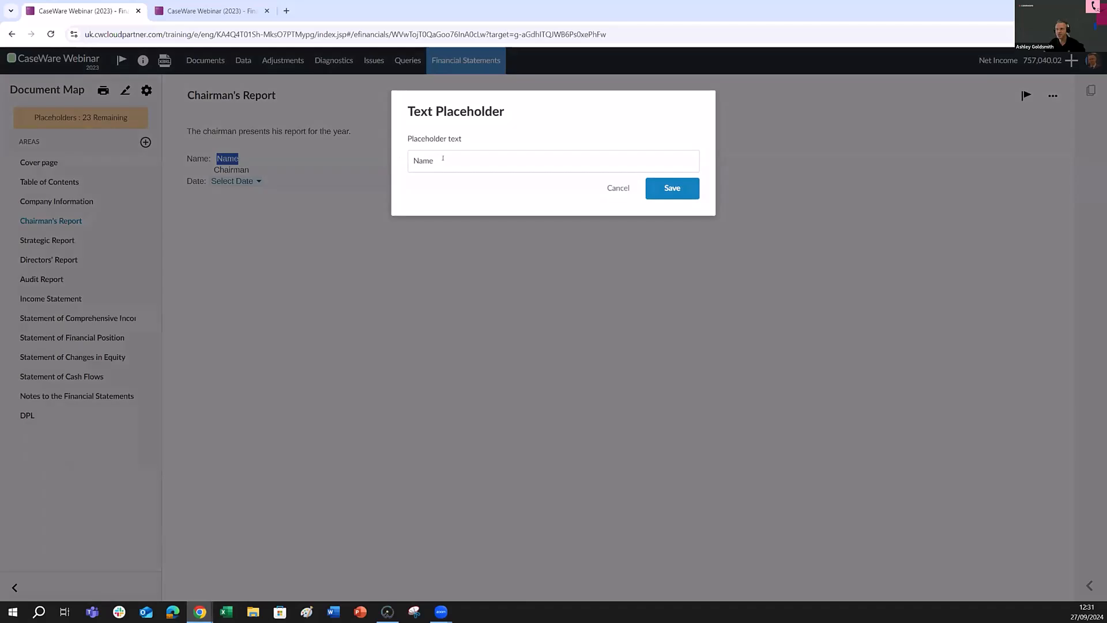
text(A Chairman)
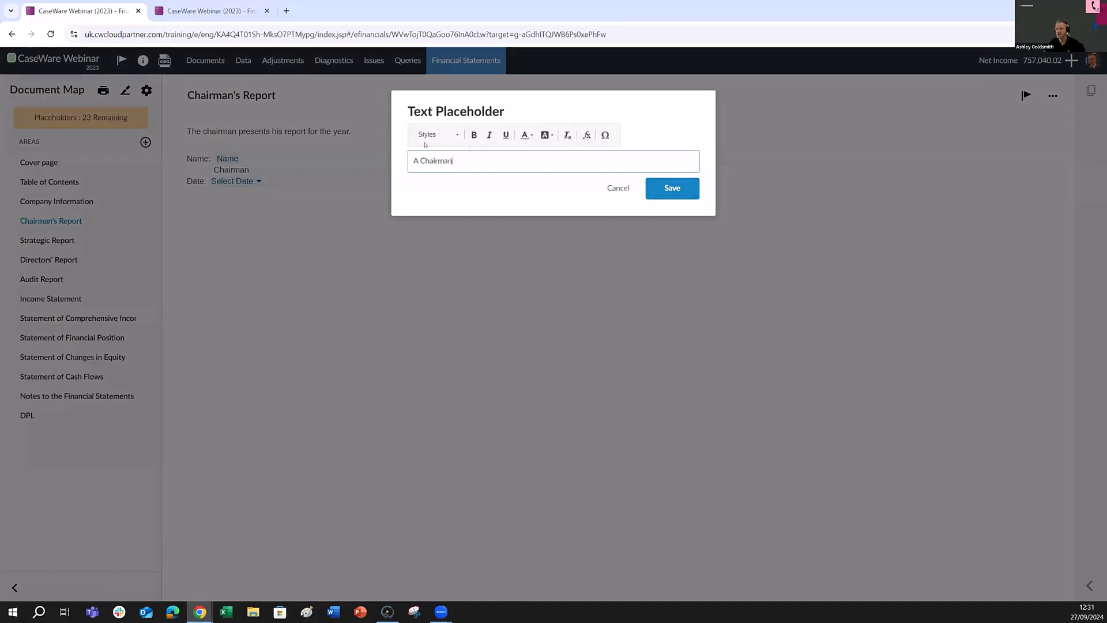
click(672, 189)
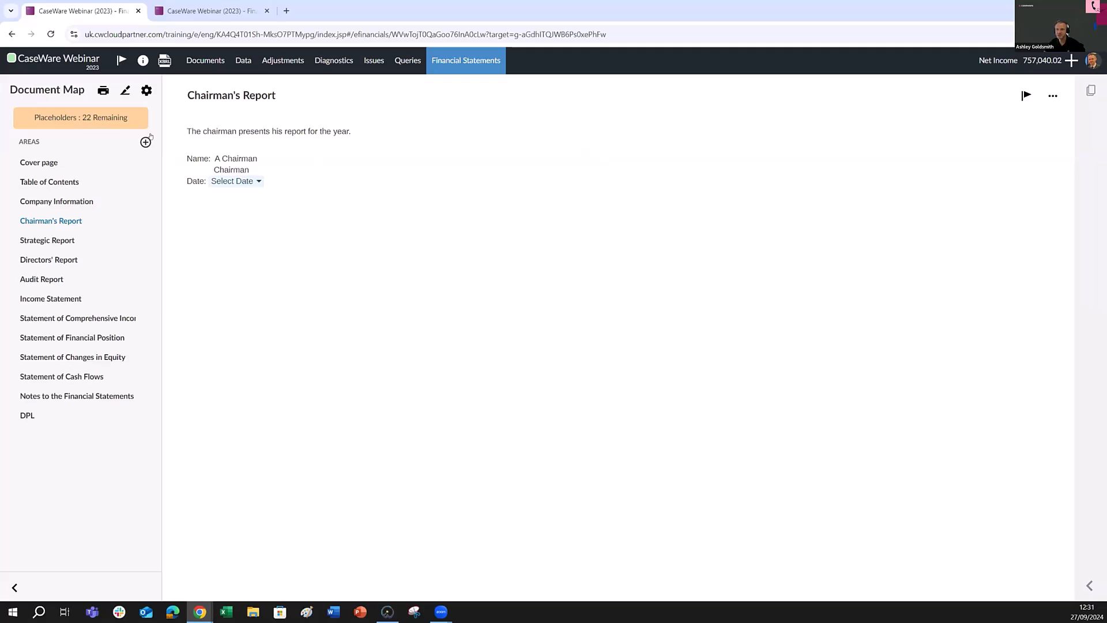
- Set the Chairman's Report date to 27 September 2024 and go to the next remaining placeholder
click(259, 180)
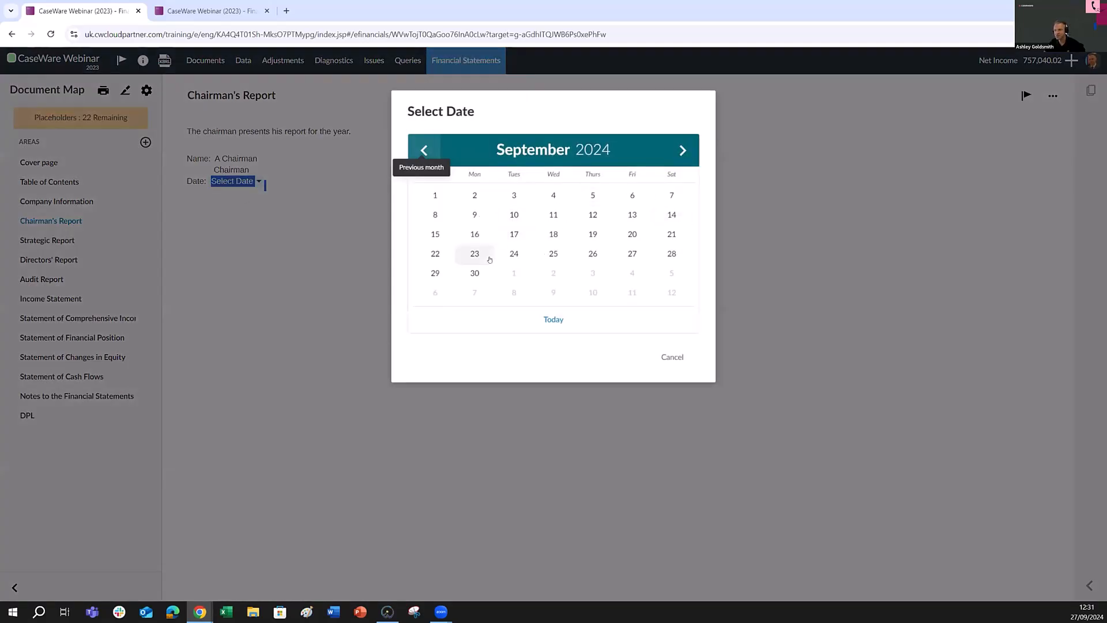
click(628, 255)
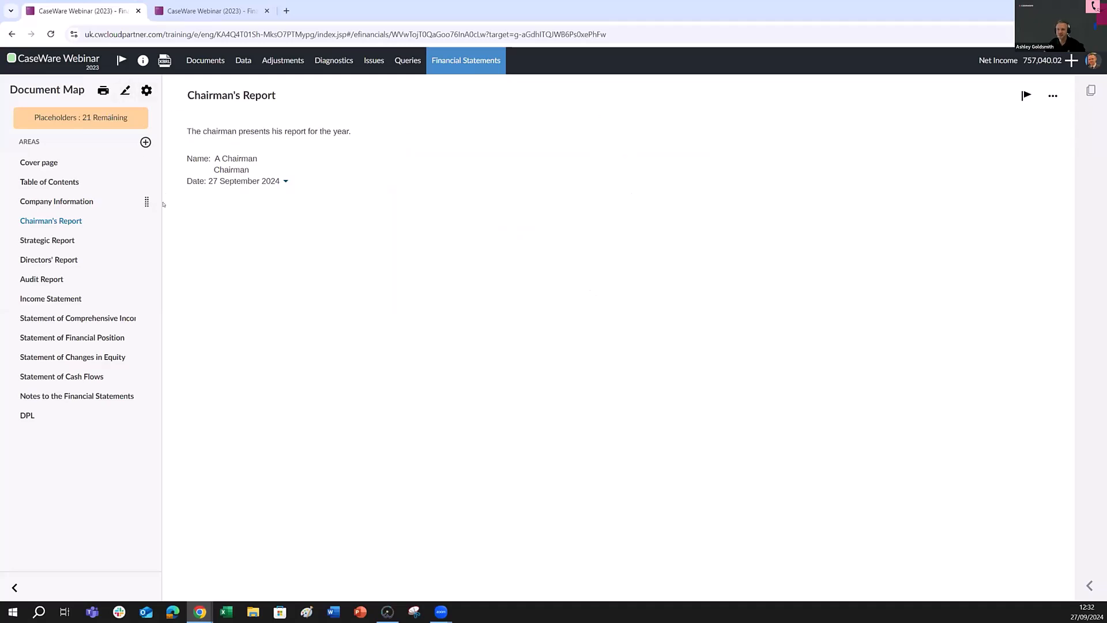
click(73, 118)
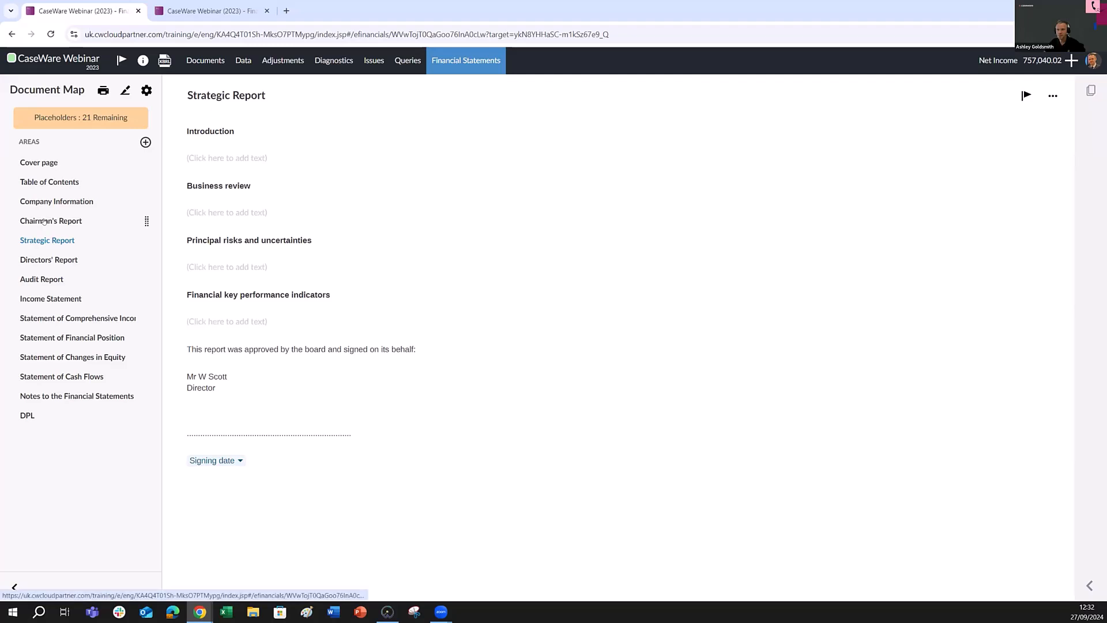
- Follow the Income Statement's note references for Turnover and Tax on Profit to view their linked notes
click(44, 297)
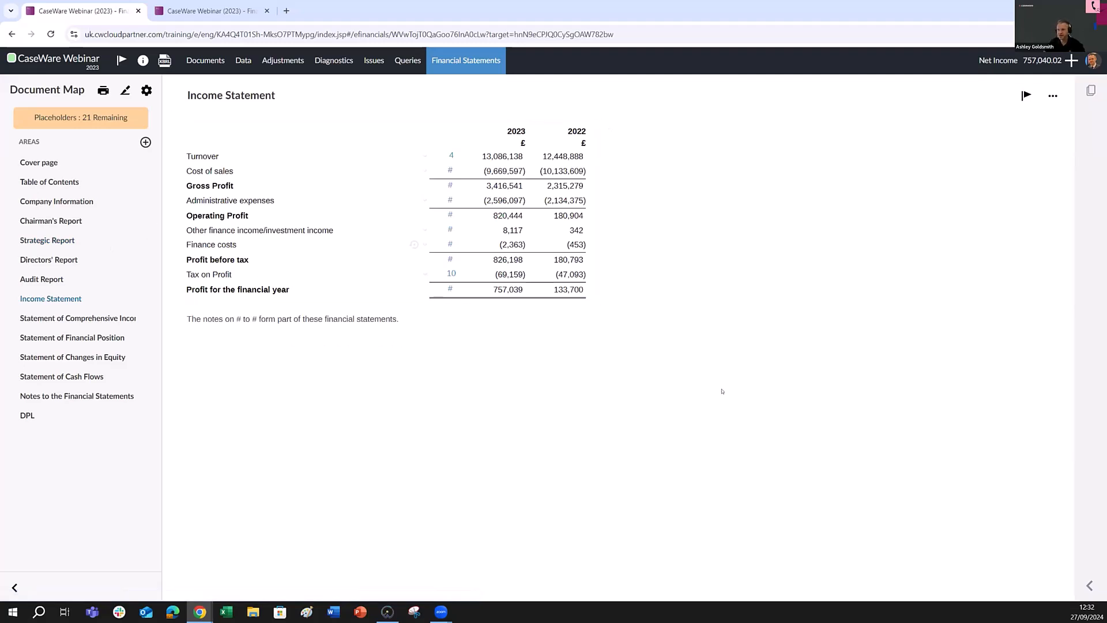
click(451, 156)
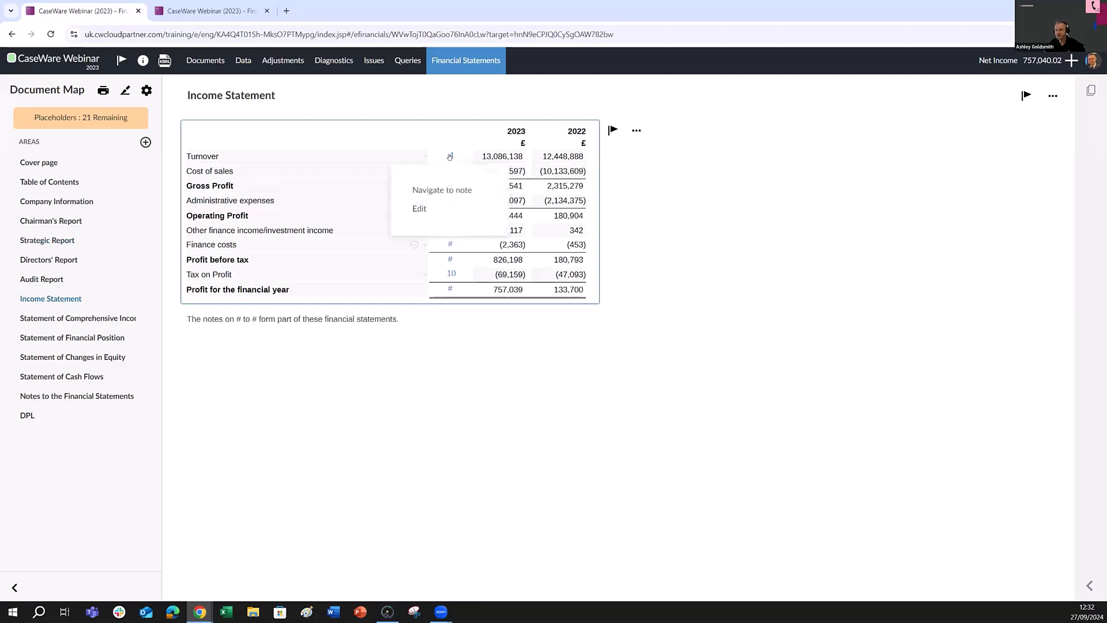
click(442, 190)
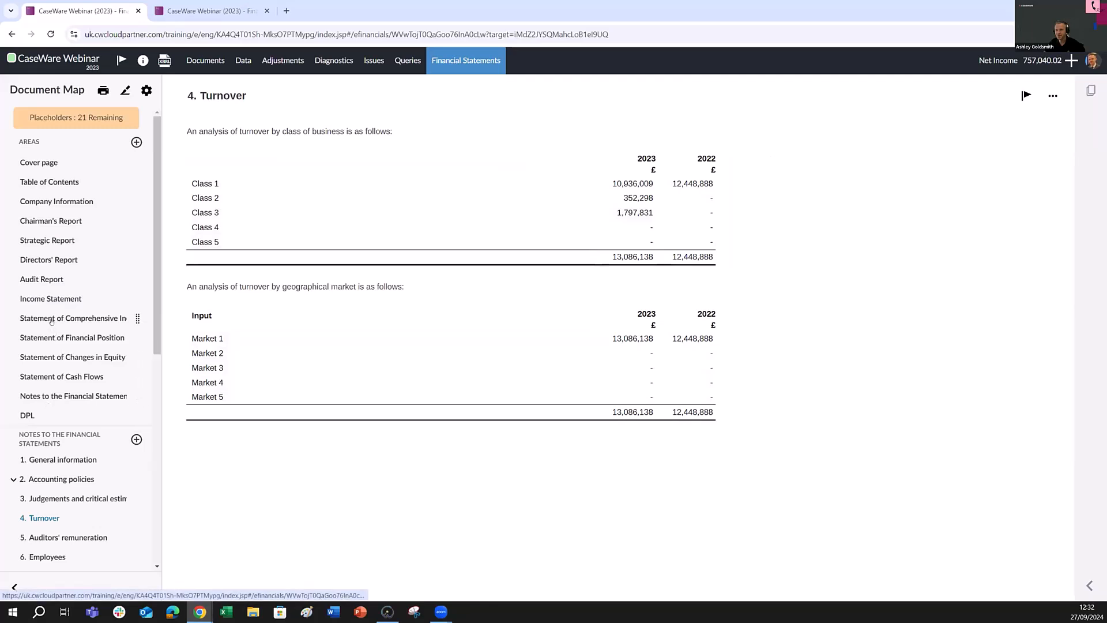
click(50, 300)
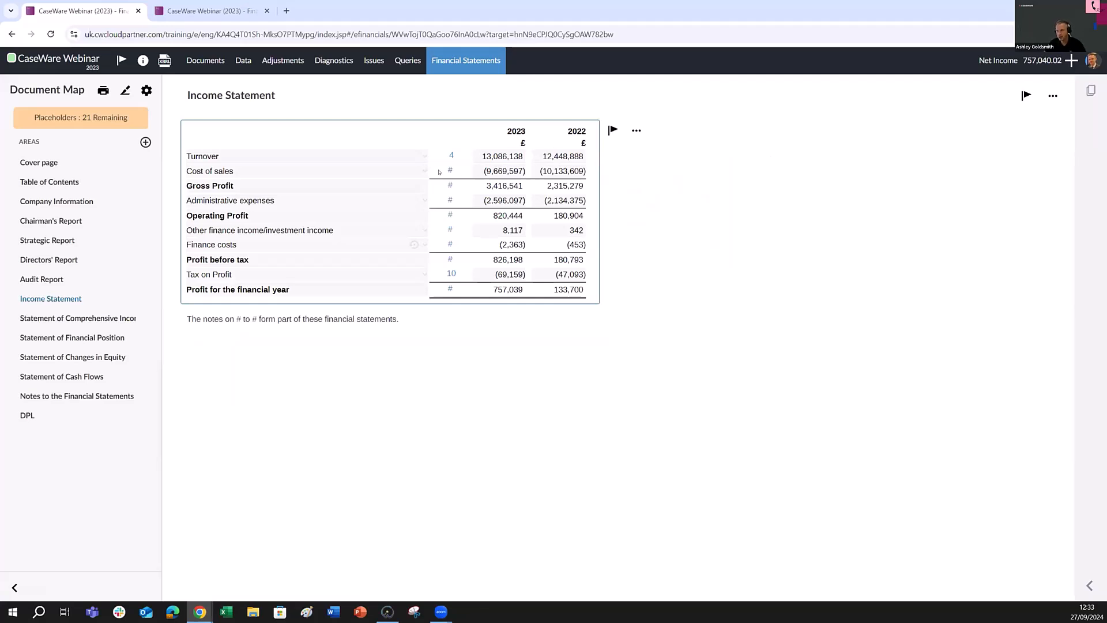
click(451, 275)
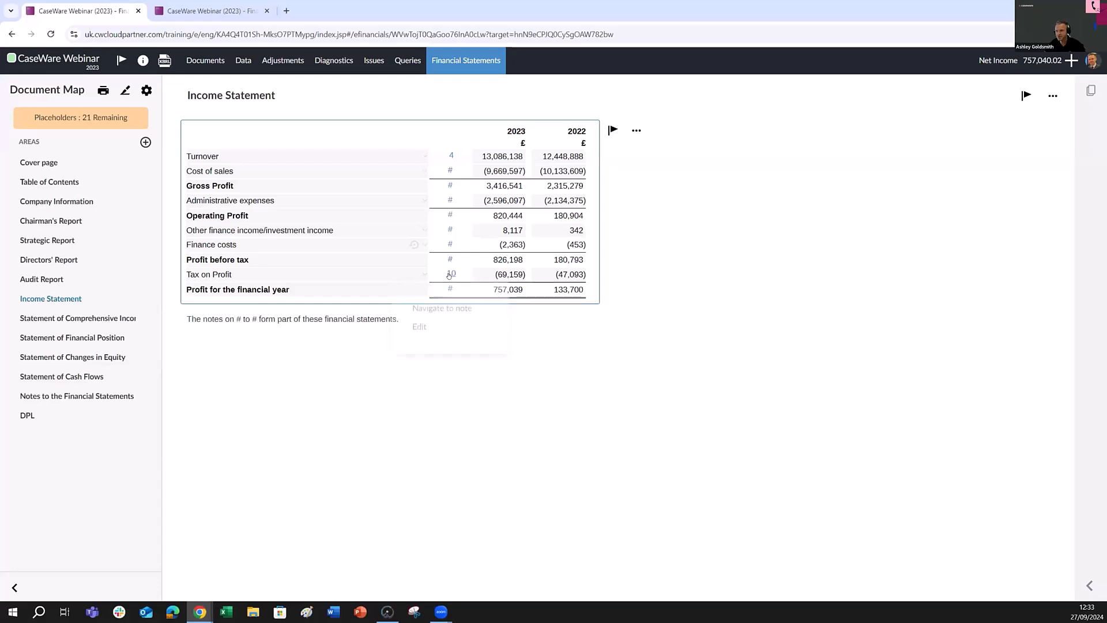
click(435, 308)
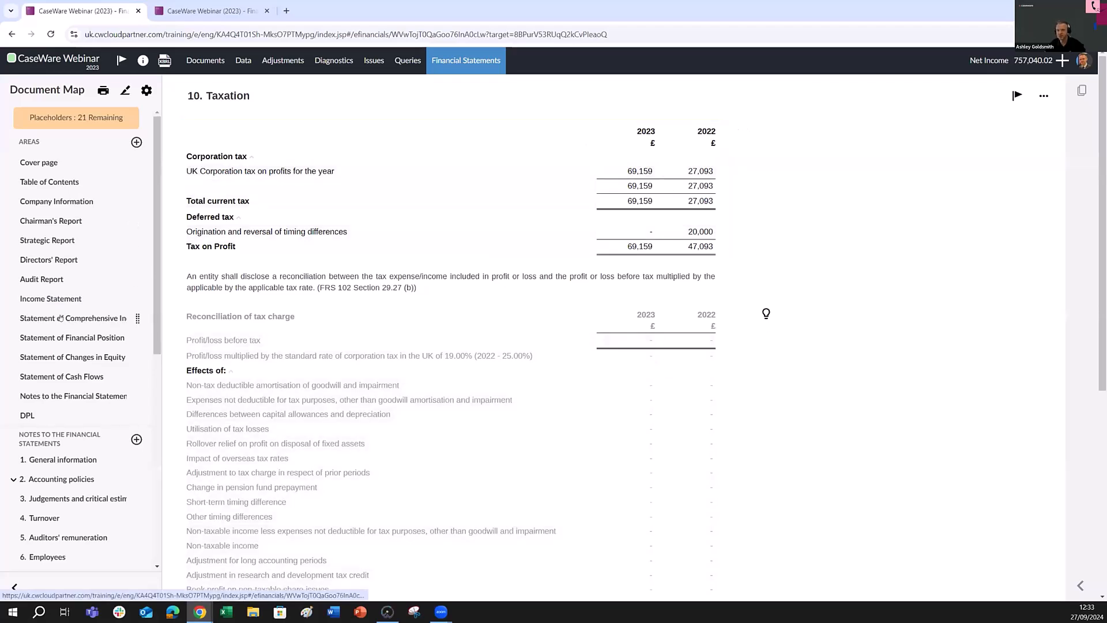
- Review the Statement of Financial Position and inspect the discrepancy details on the Net assets row
click(52, 338)
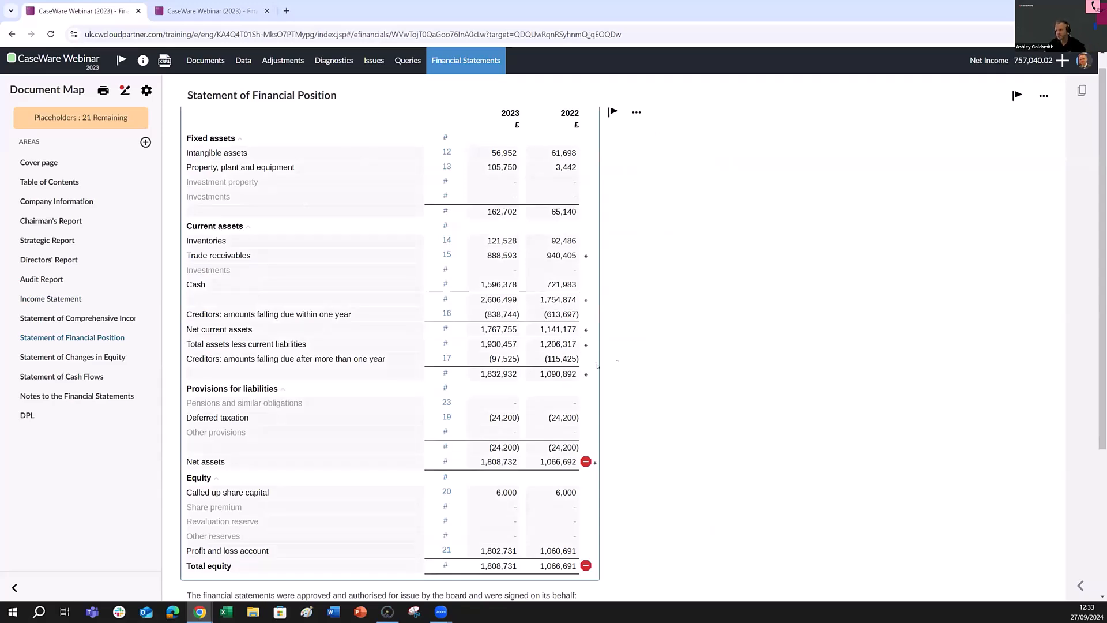
scroll(625, 365, down, 1)
scroll(611, 466, up, 1)
scroll(611, 461, down, 1)
scroll(633, 363, up, 1)
mouse_move(585, 461)
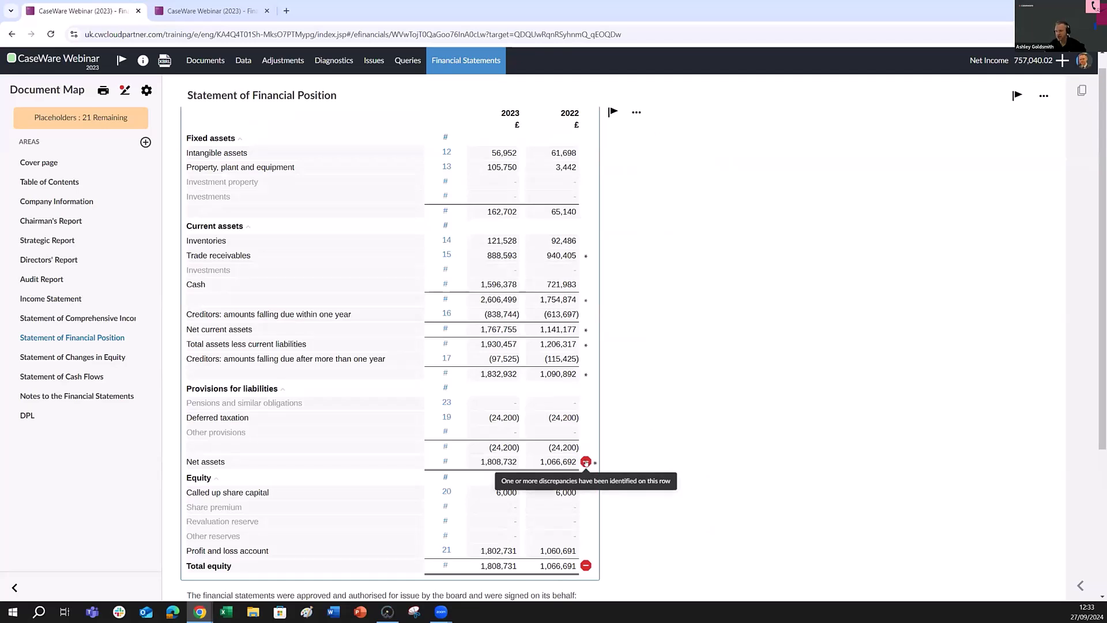
click(585, 462)
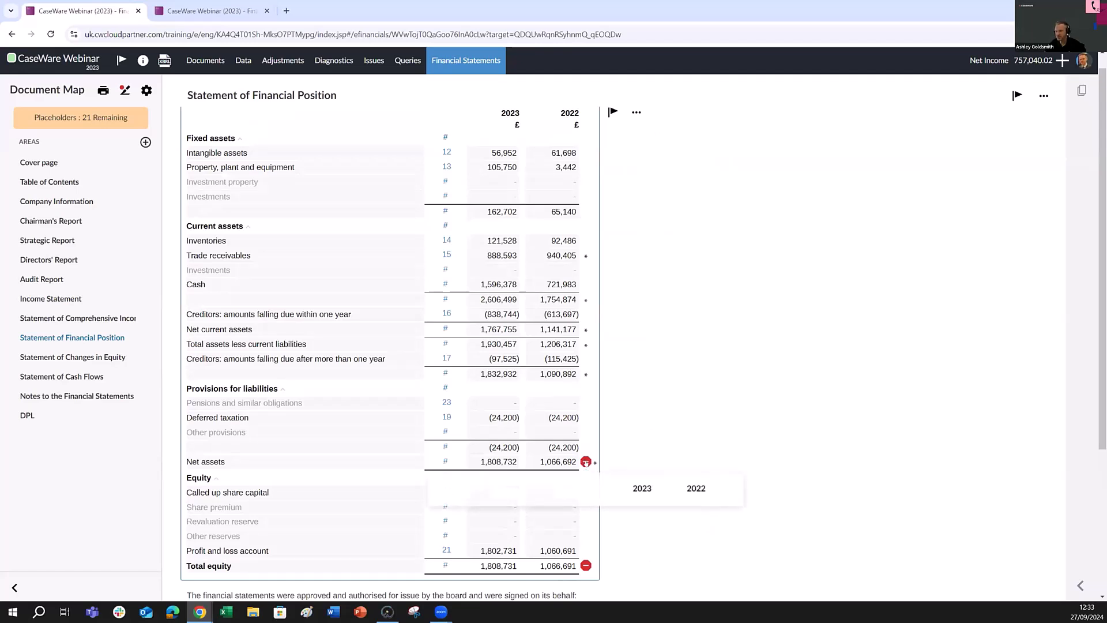
click(647, 443)
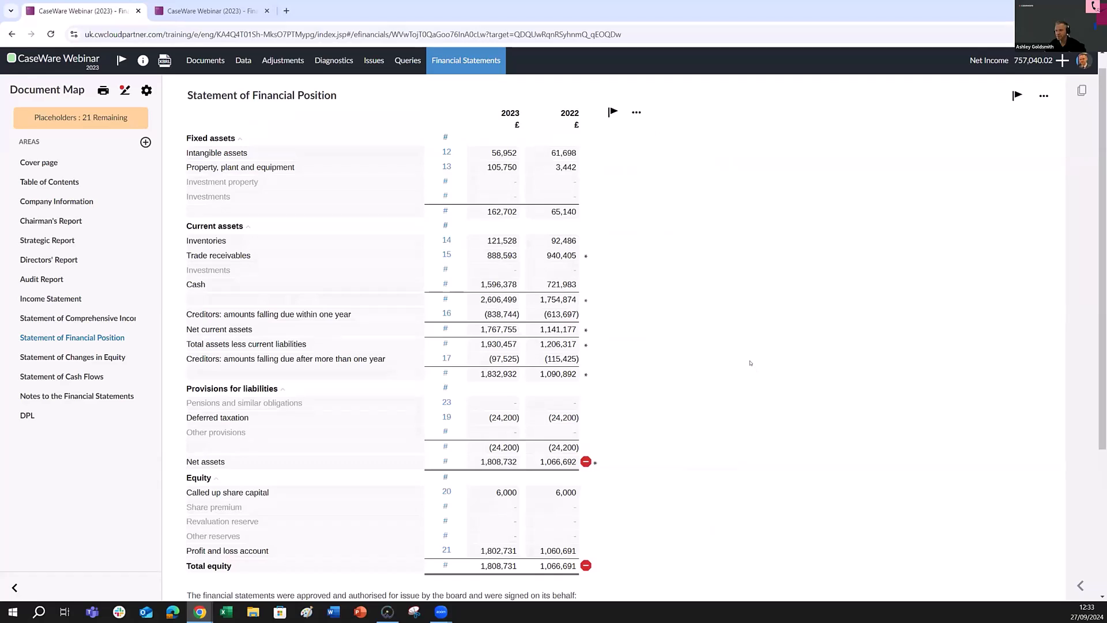
scroll(749, 360, down, 2)
scroll(741, 358, up, 2)
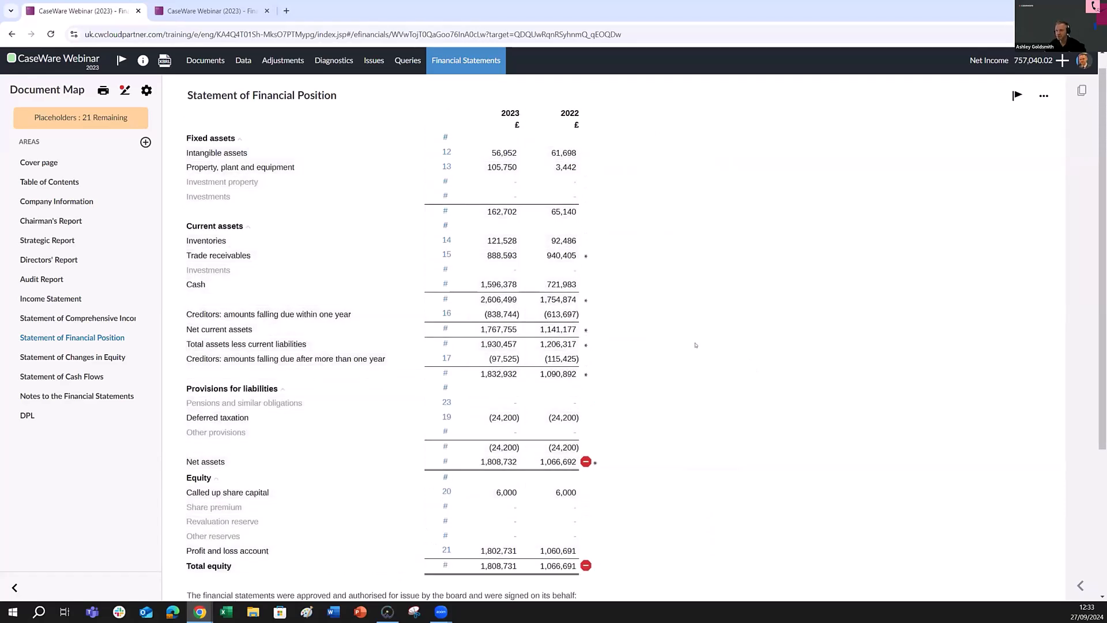
scroll(695, 344, up, 1)
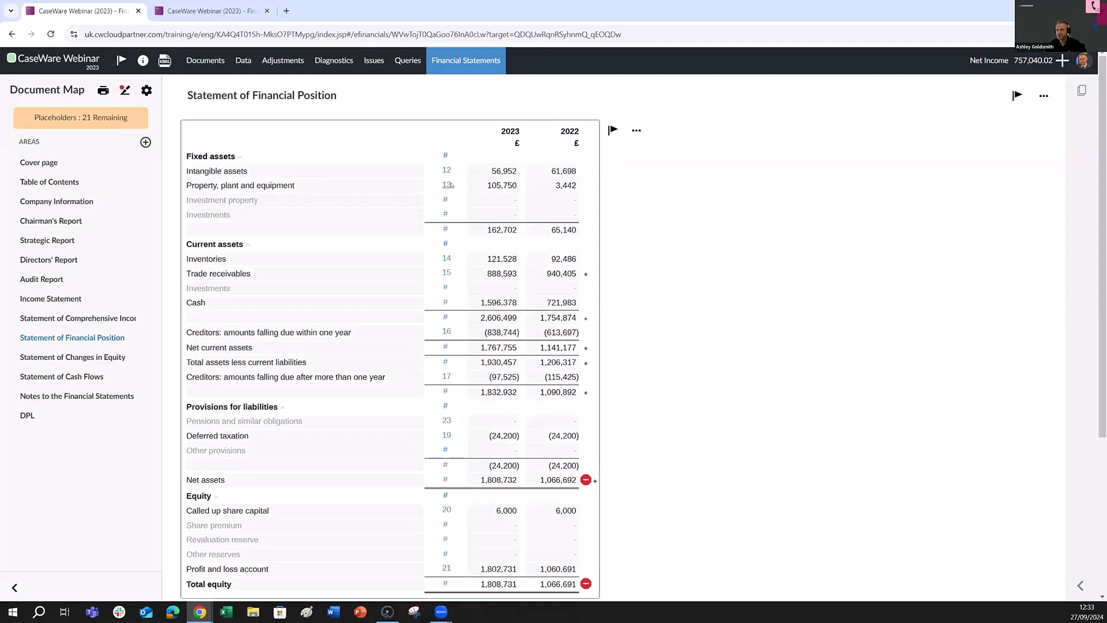
- Navigate to the note for creditors falling due within one year and delete the empty dynamic table beneath its main table
click(445, 333)
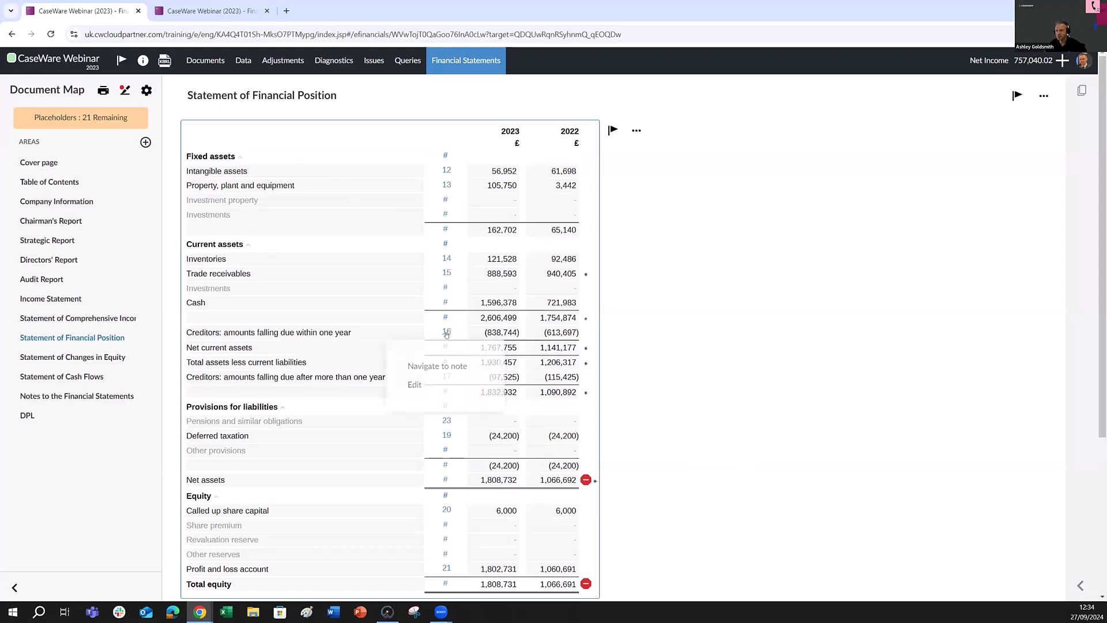
click(434, 366)
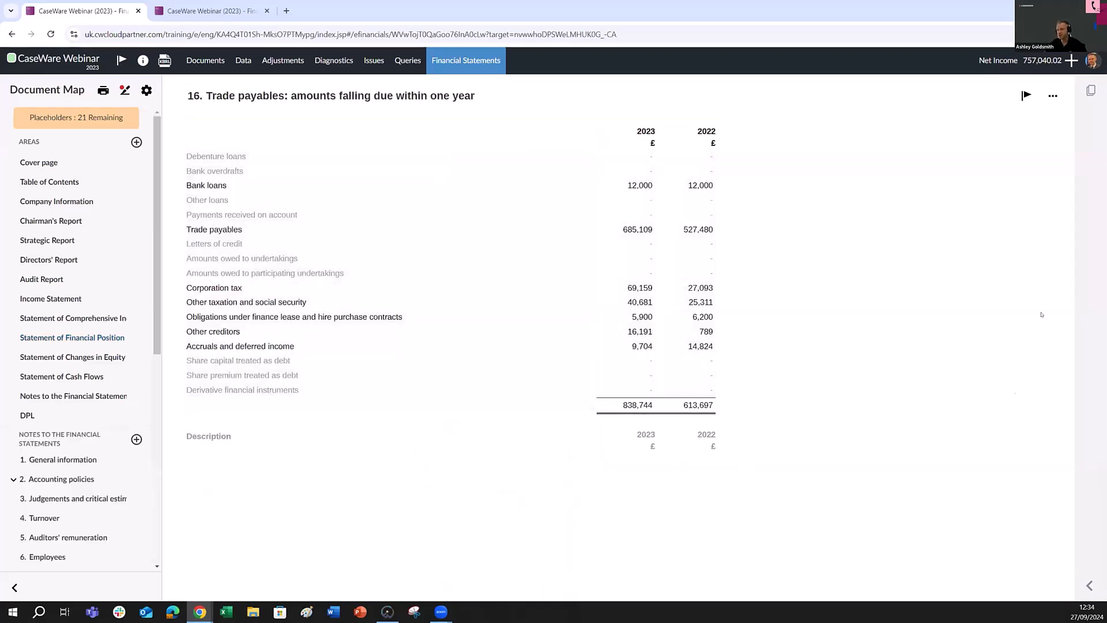
click(765, 434)
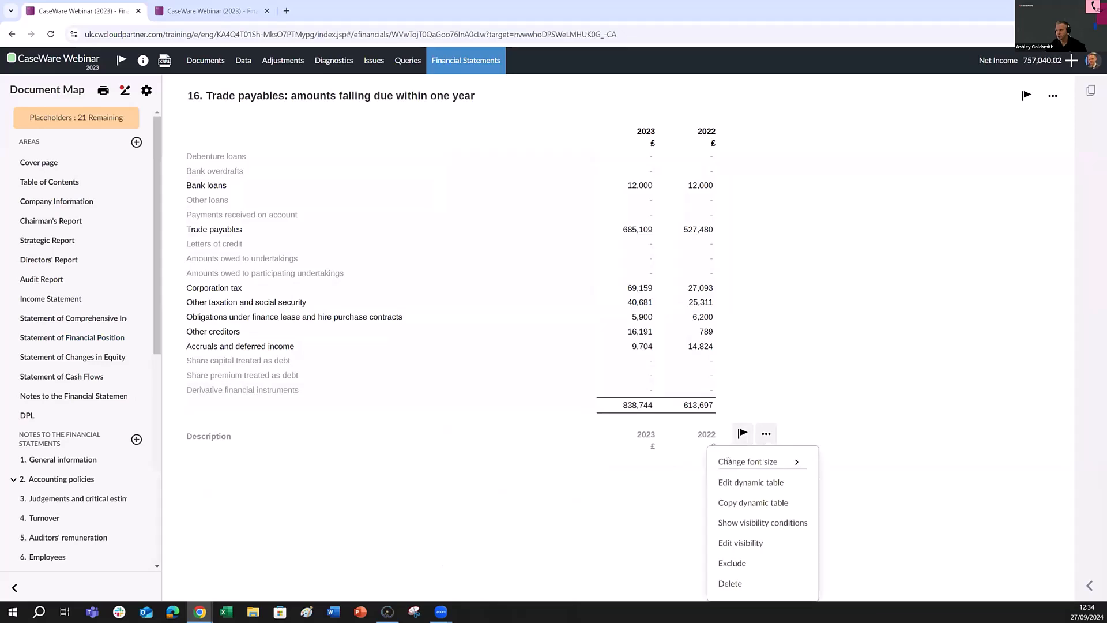
click(730, 583)
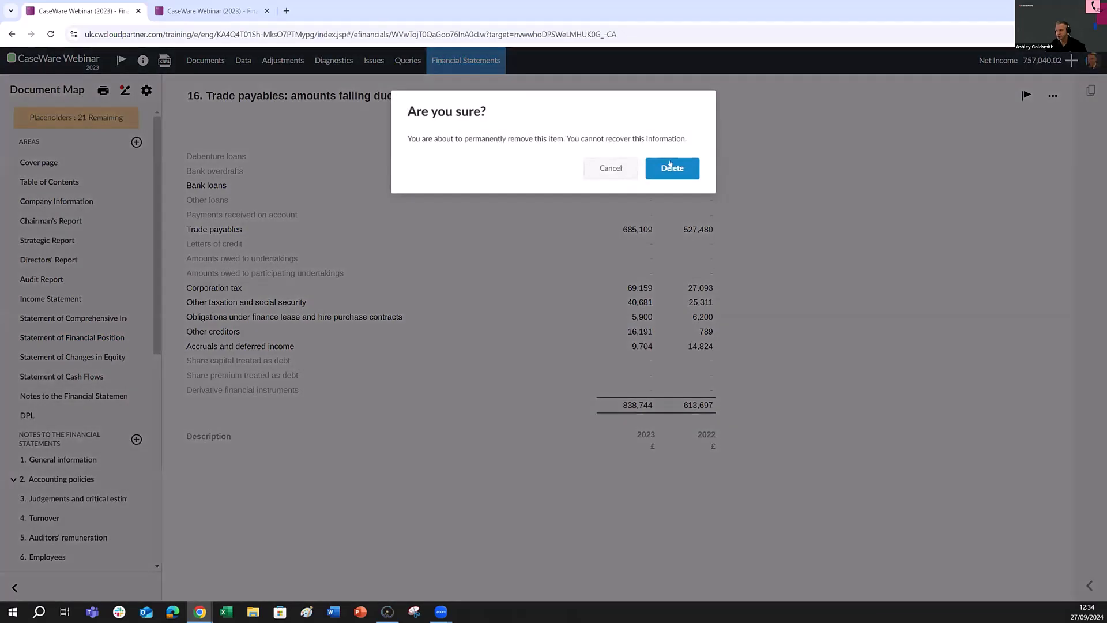
click(666, 165)
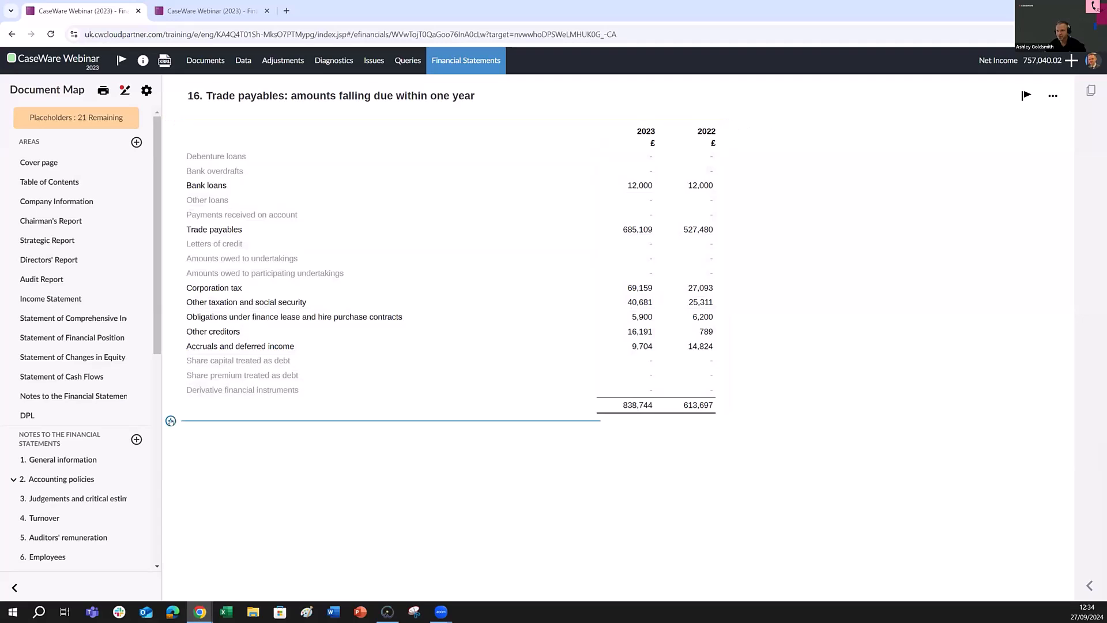
- Add a text section below the note 16 table reading "Type text in", followed by a data link to the 31/12/23 Tangible fixed assets balance
click(171, 420)
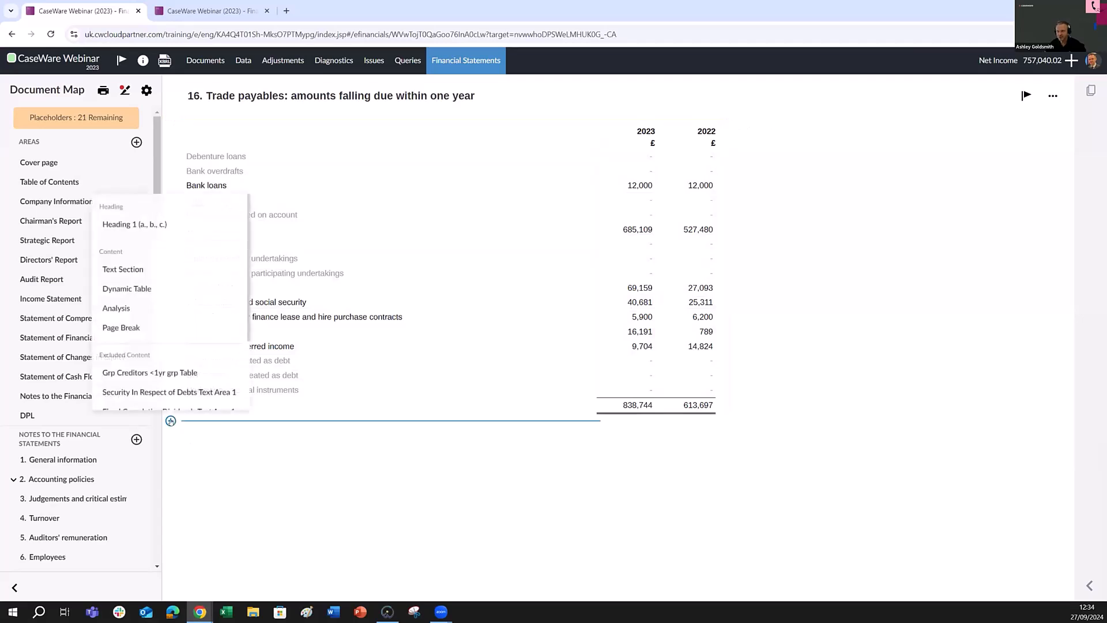
click(143, 270)
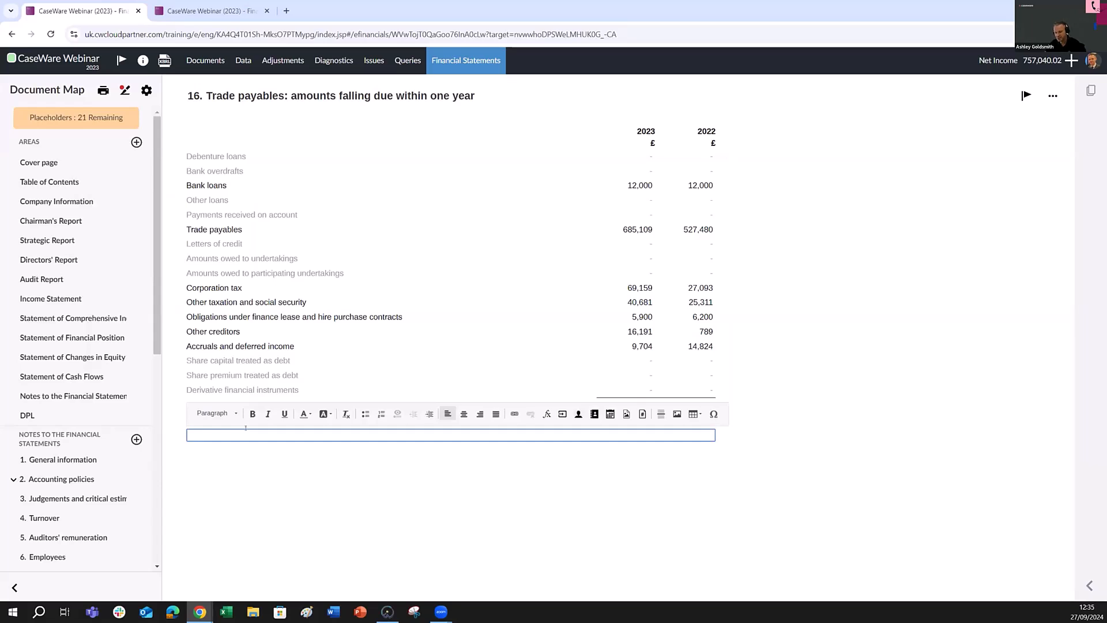
text(Type text in)
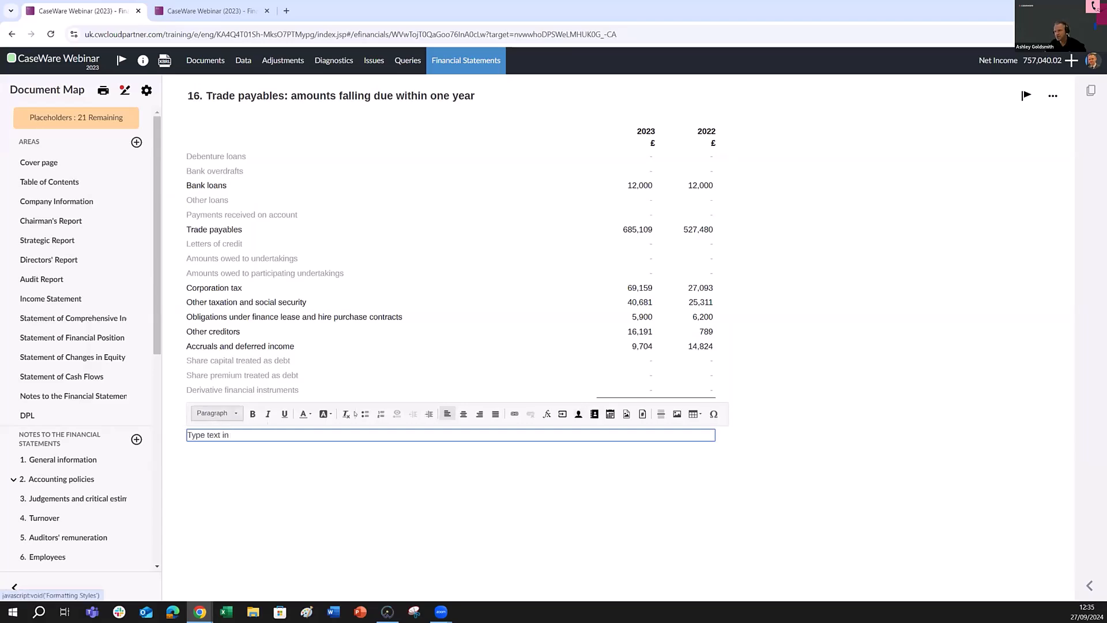
click(546, 413)
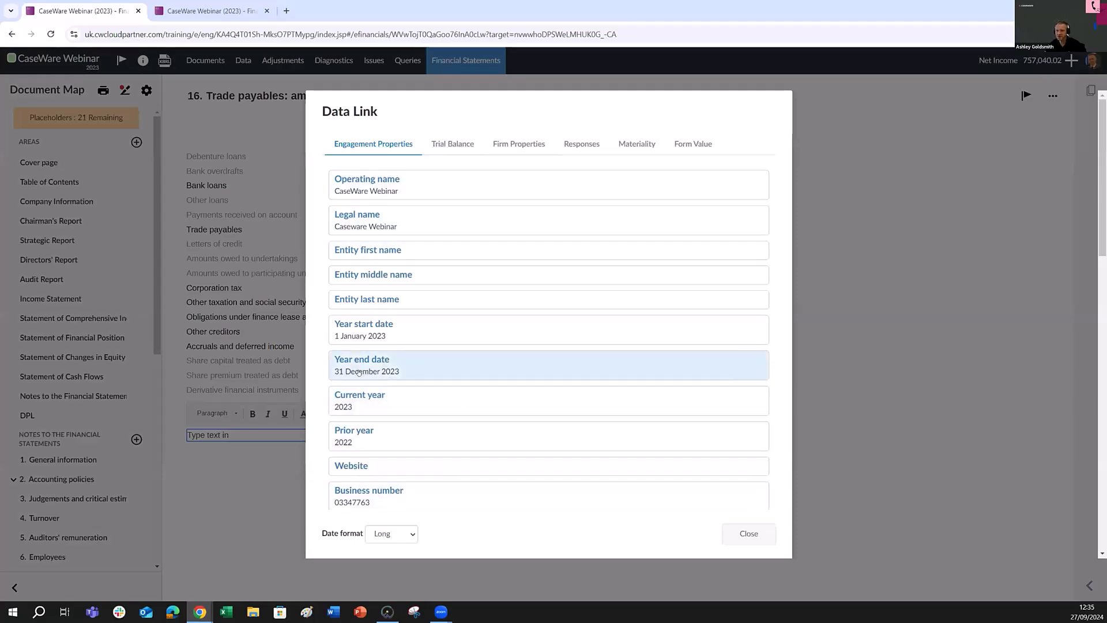
click(449, 144)
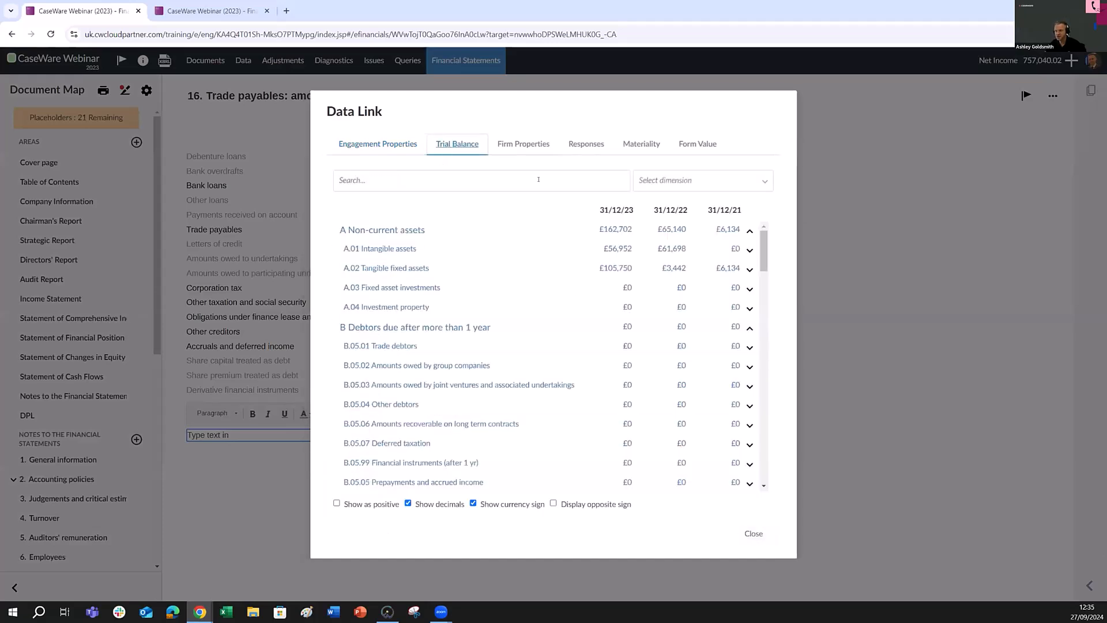
click(615, 268)
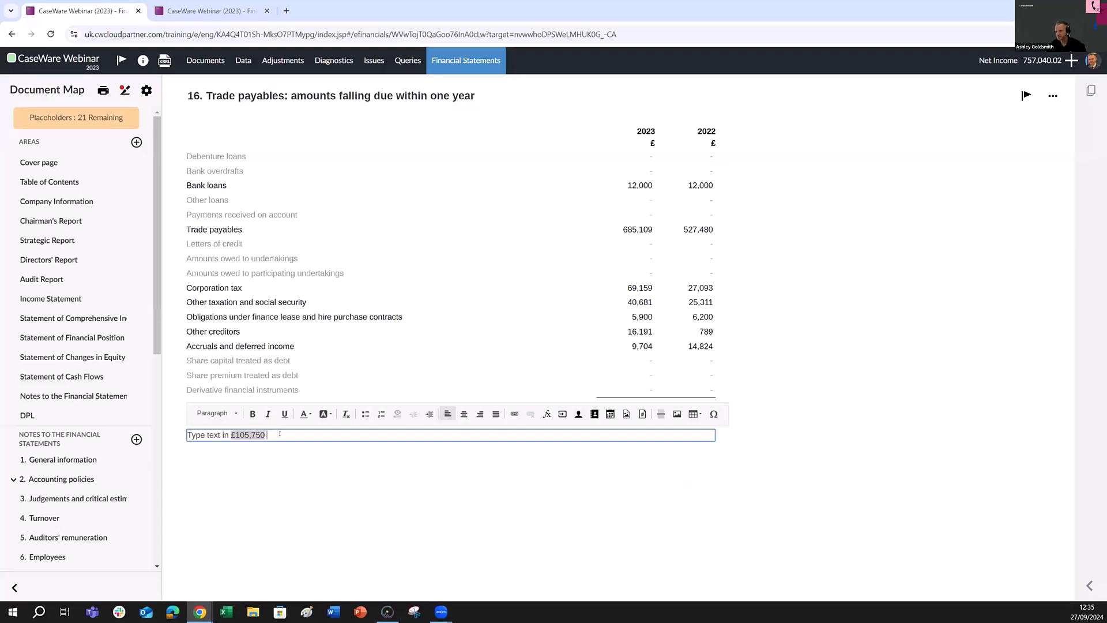
- Add the line "styles" in Heading 1 style below the linked text
key(Return)
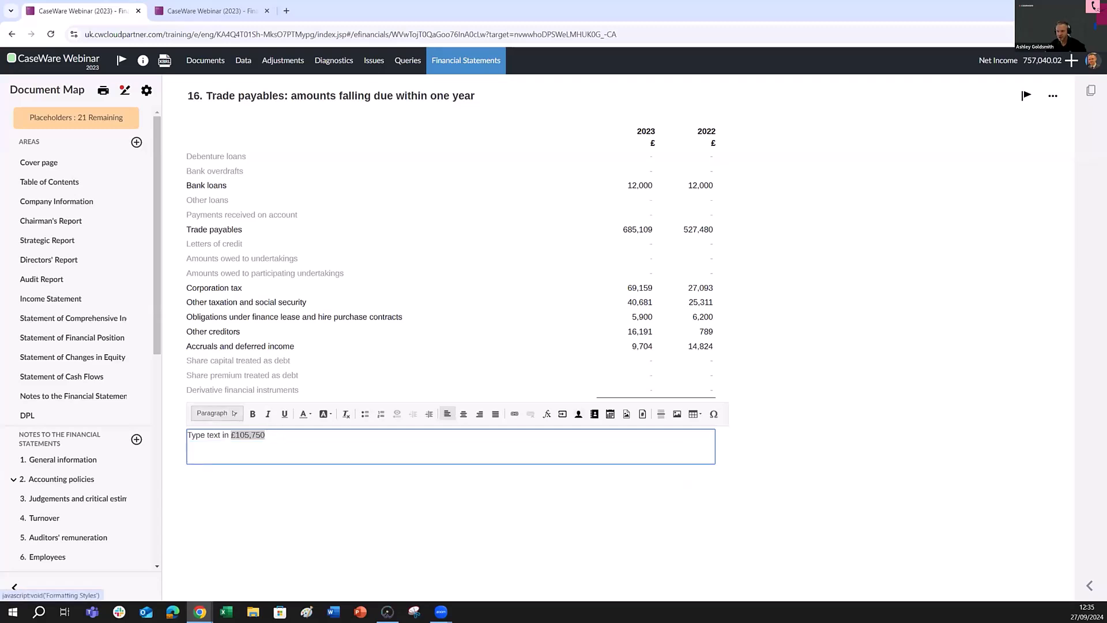
click(233, 413)
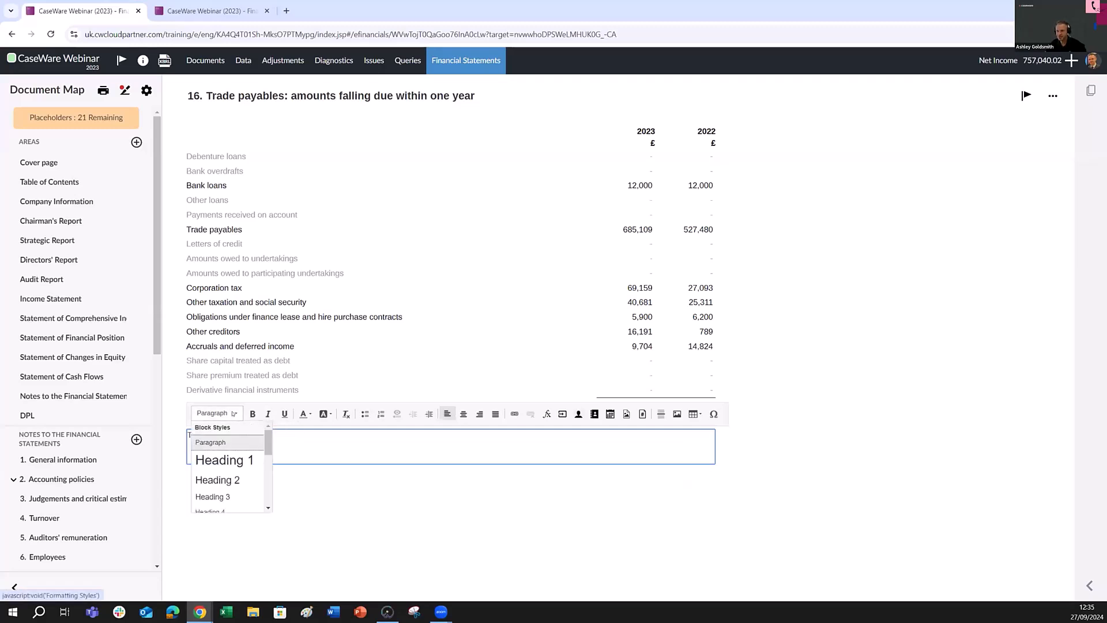
click(215, 461)
text(styles)
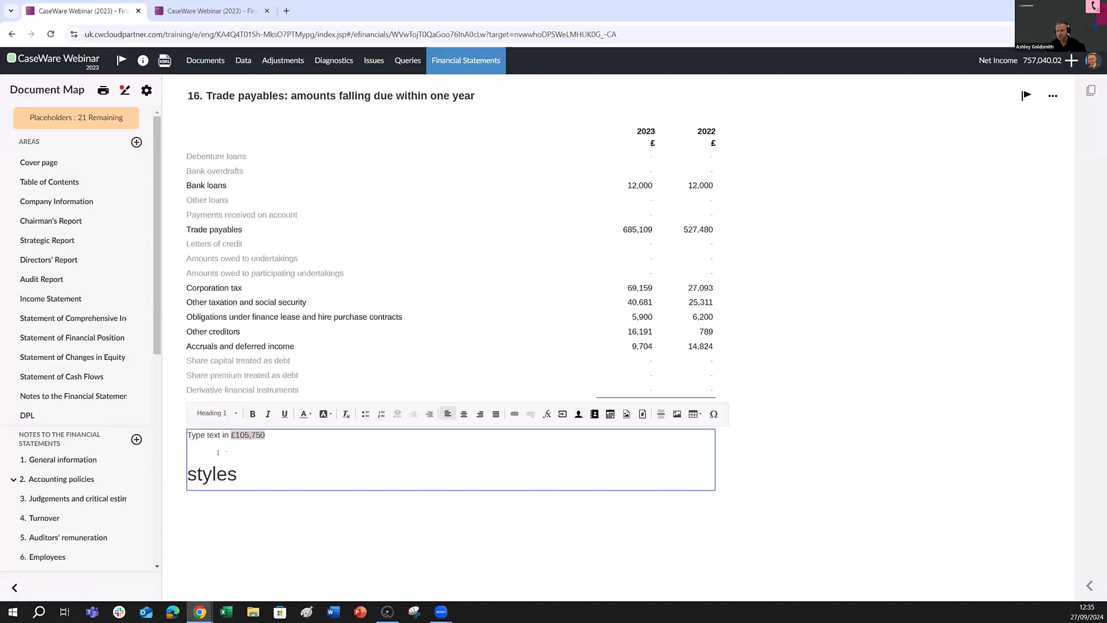
key(Return)
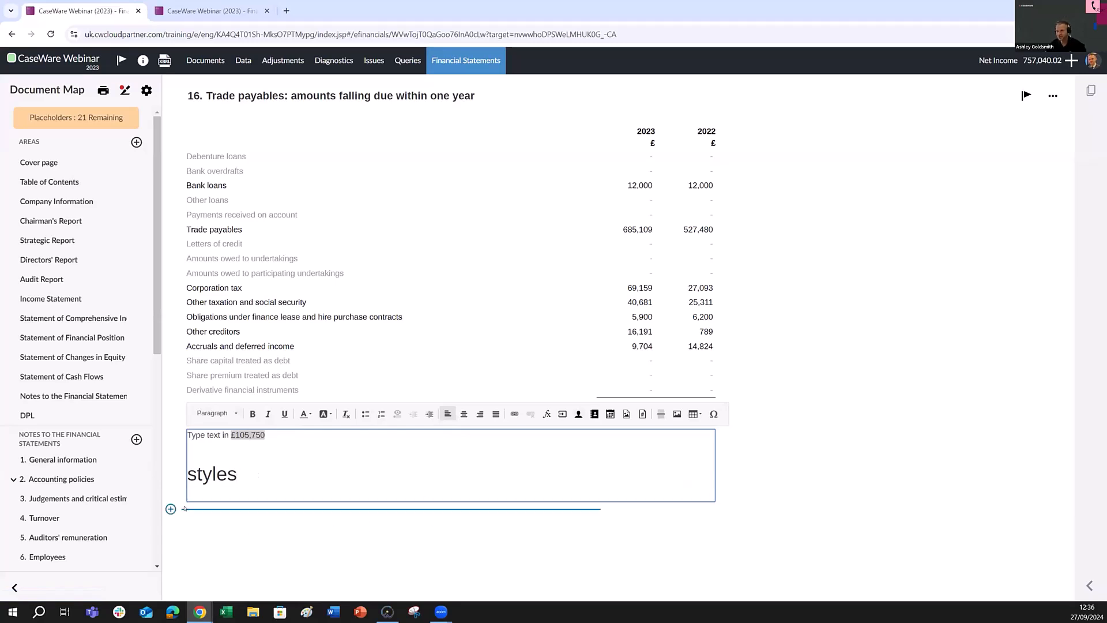
- Insert a dynamic table below the "styles" text section in note 16 and open it for editing
click(170, 508)
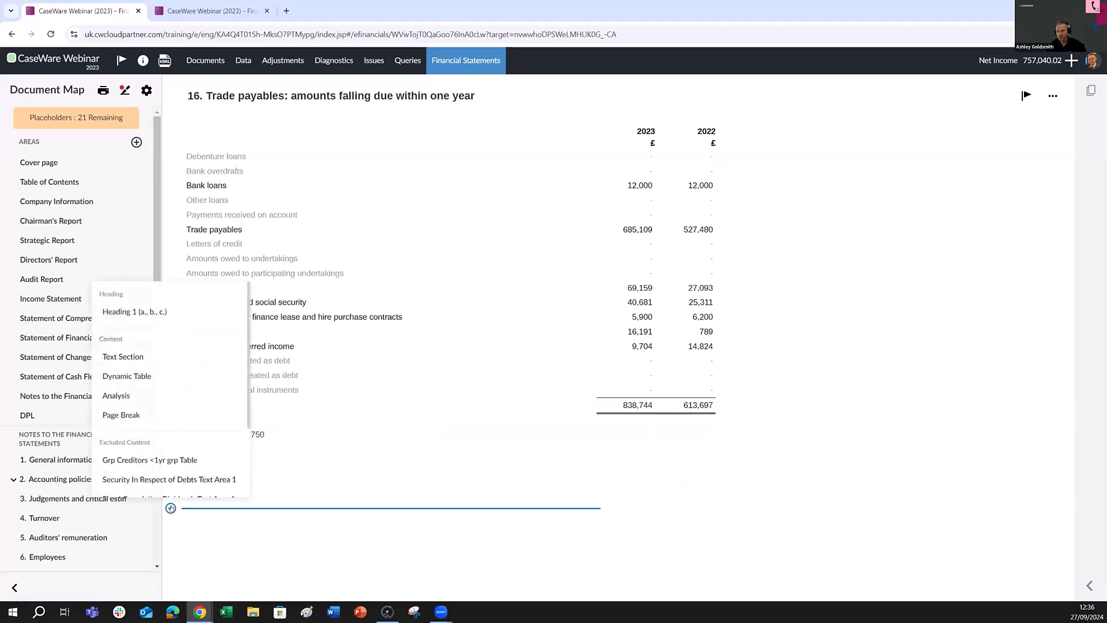
click(134, 377)
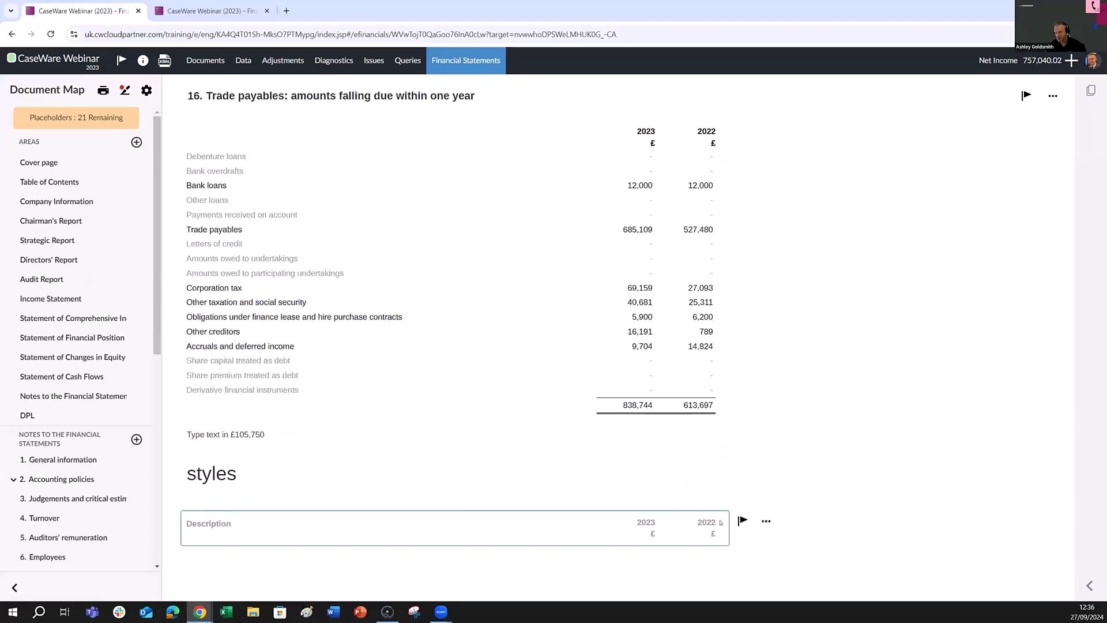
click(766, 521)
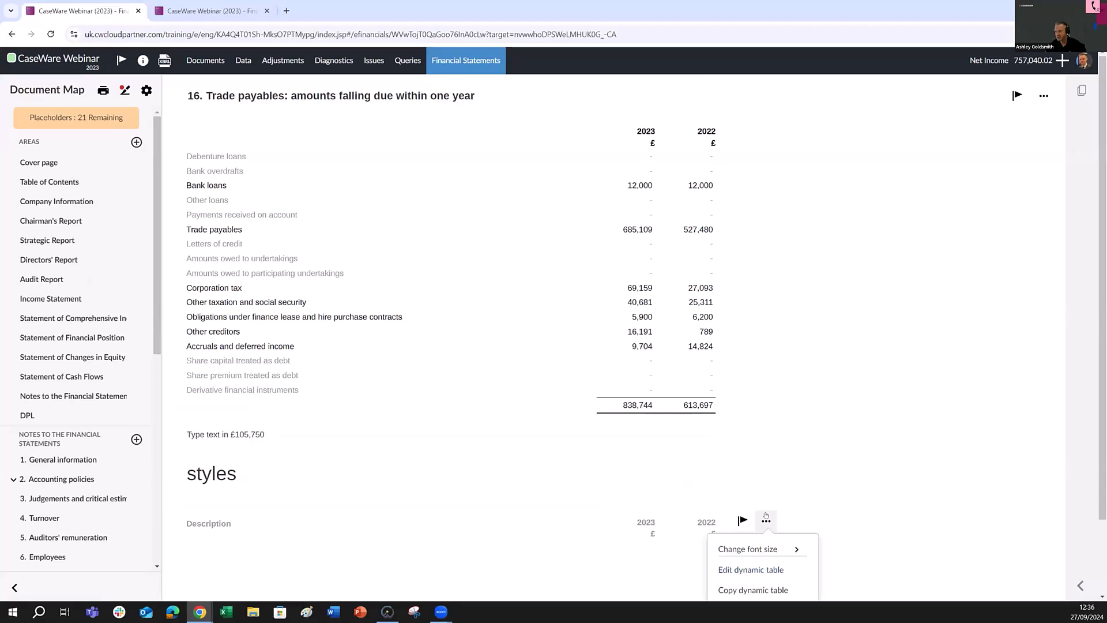
click(736, 571)
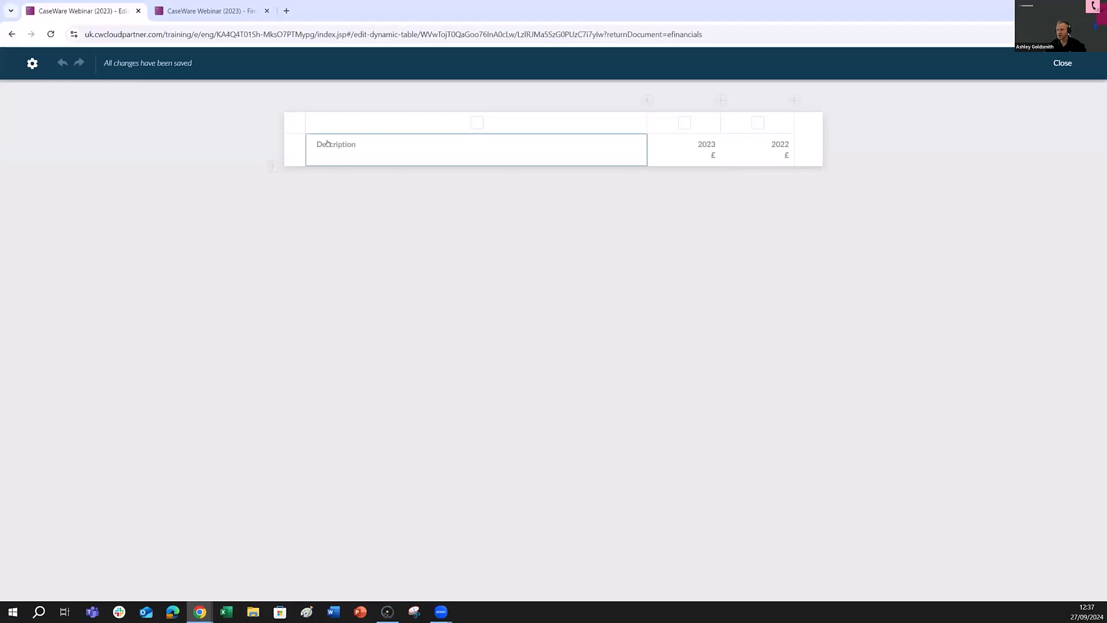
- Add a trial balance data row for Other Creditors under Current liabilities and expand it into its sub-accounts with a total
click(271, 166)
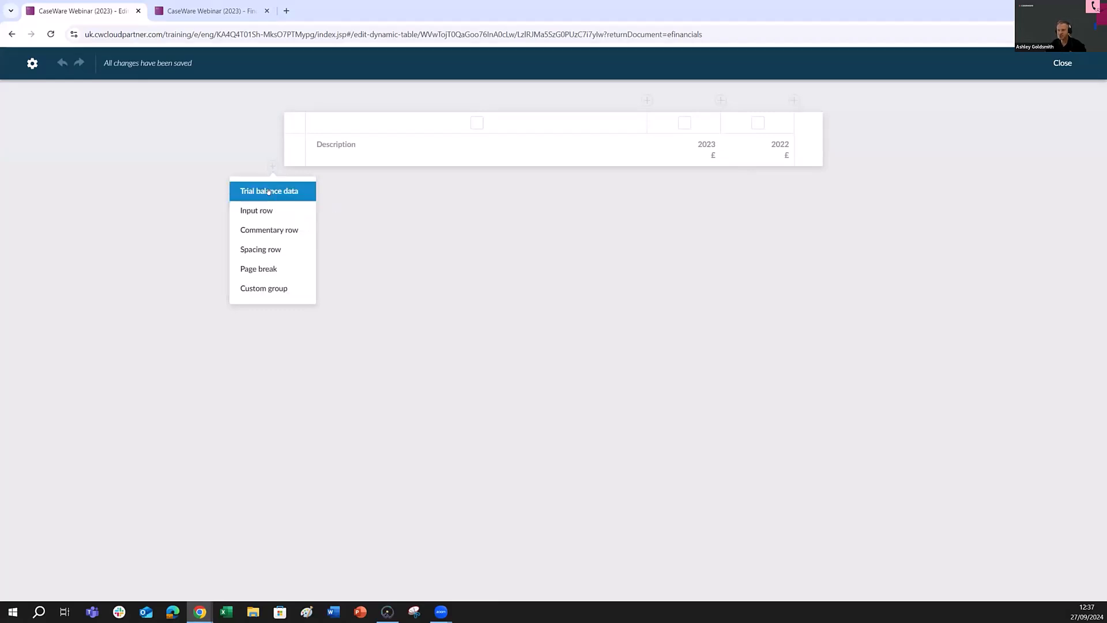
click(268, 190)
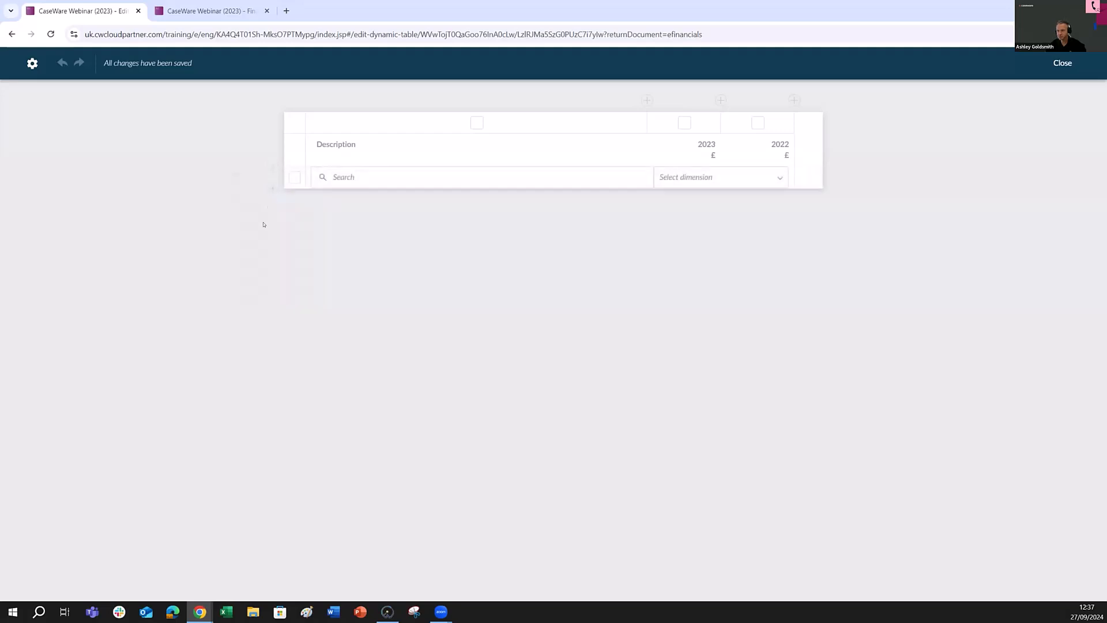
click(364, 174)
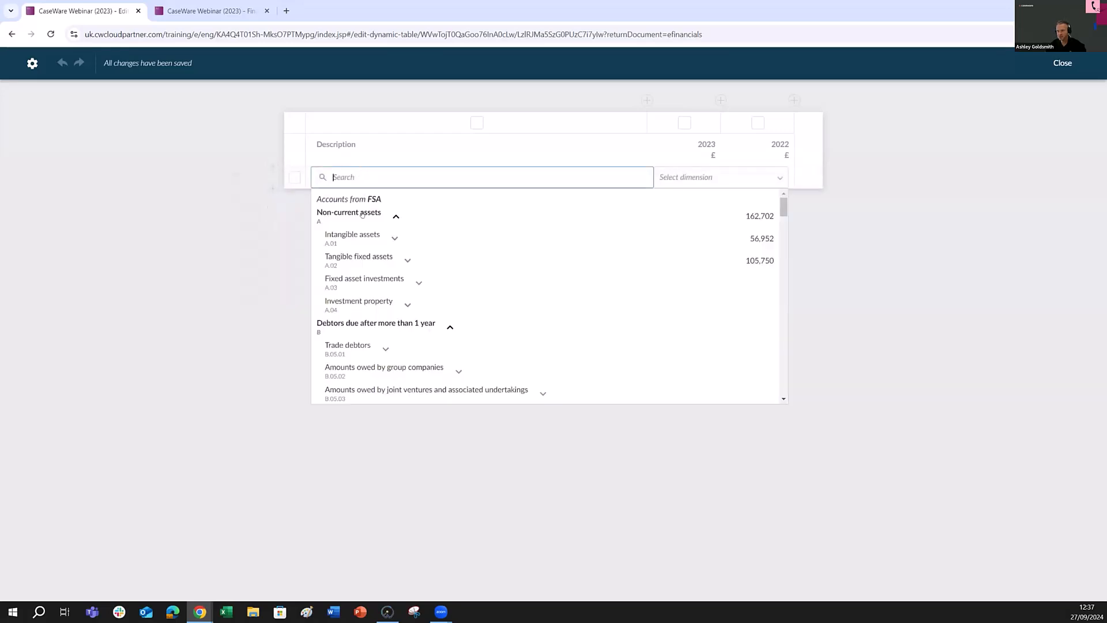
scroll(351, 300, down, 6)
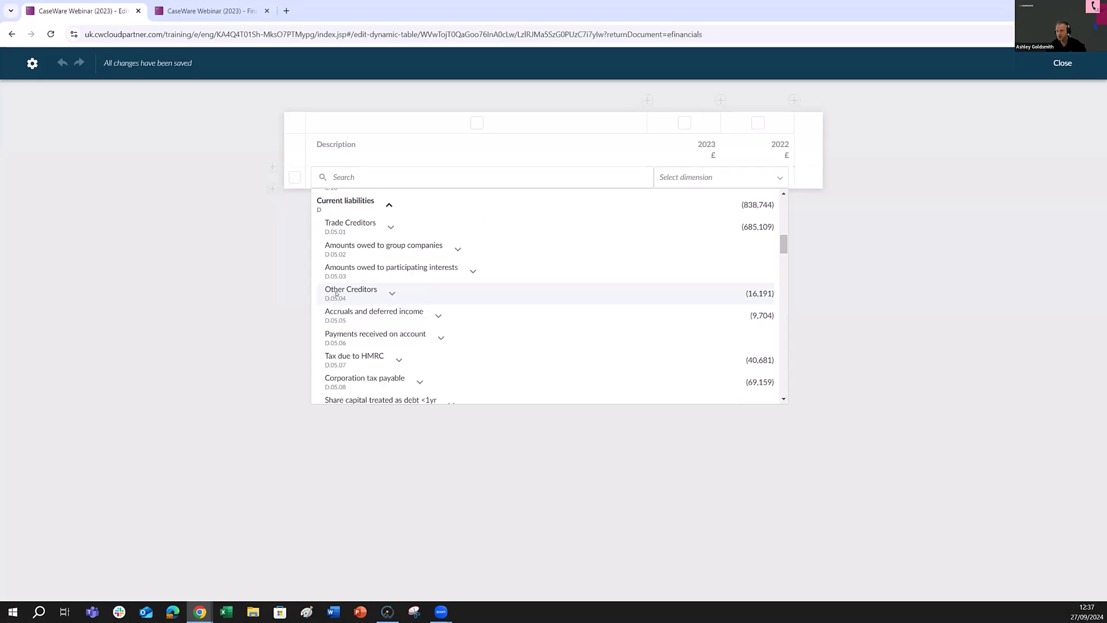
click(336, 293)
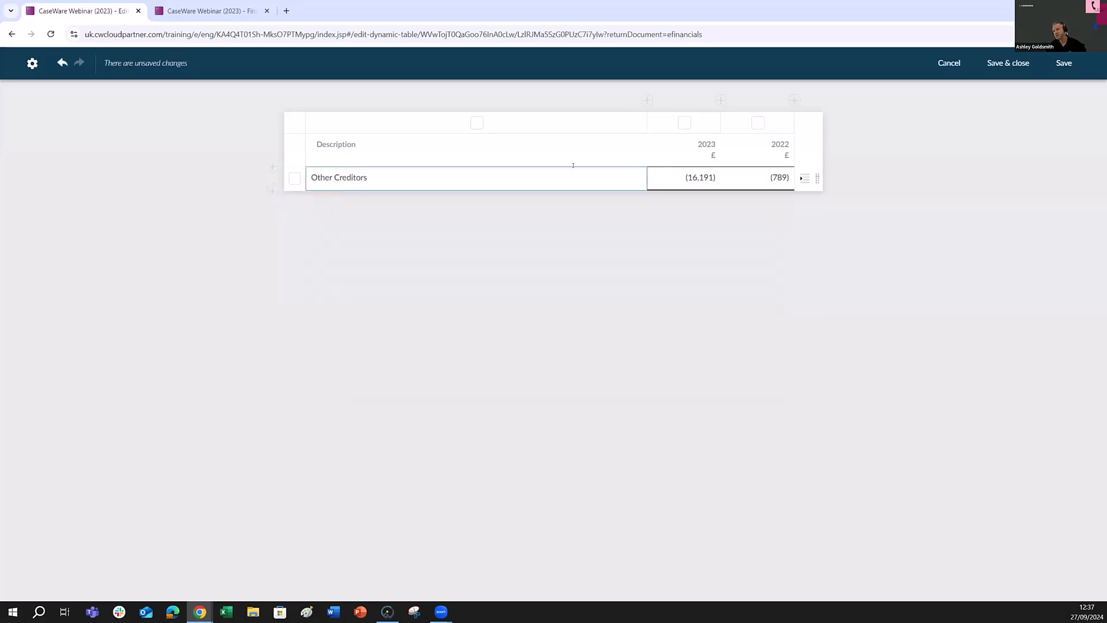
click(802, 179)
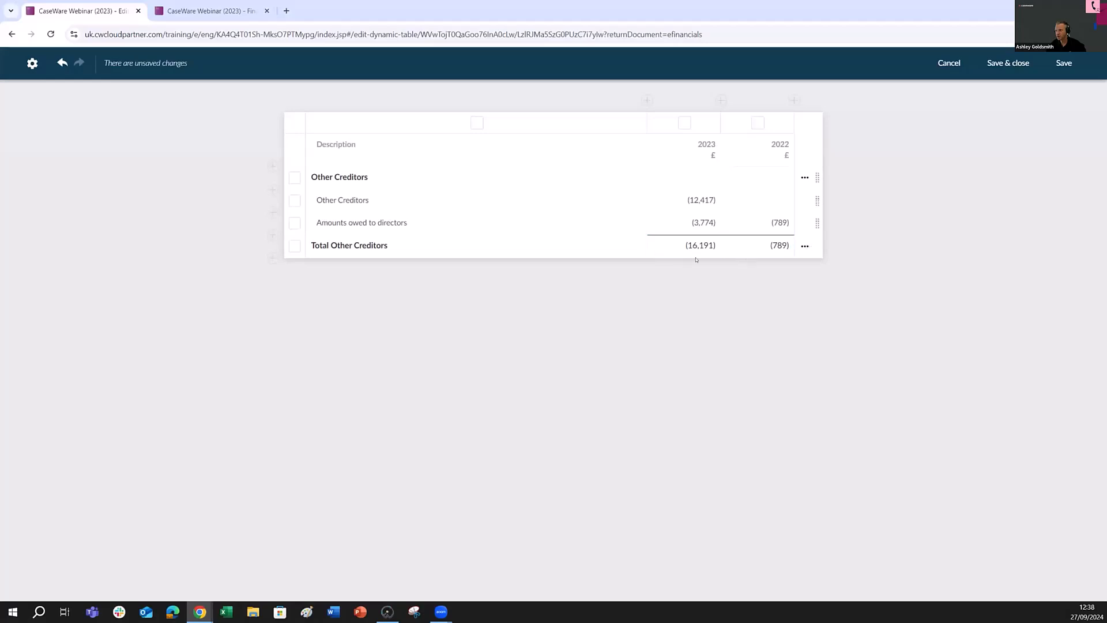
- Reverse the sign of the Total Other Creditors, Amounts owed to directors and Other Creditors rows
click(295, 247)
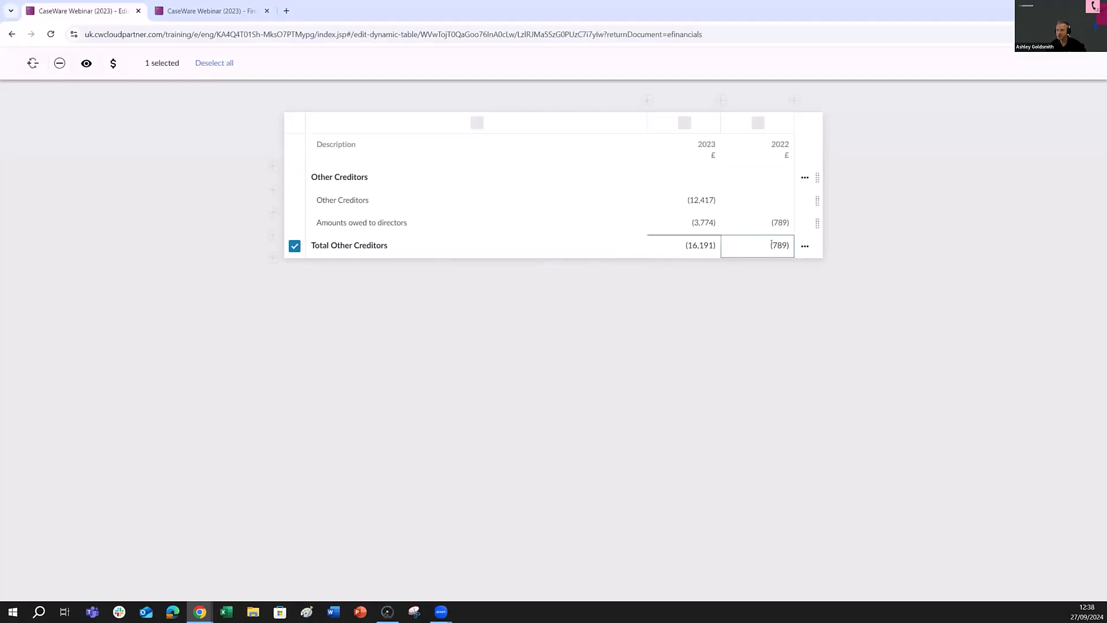
click(32, 63)
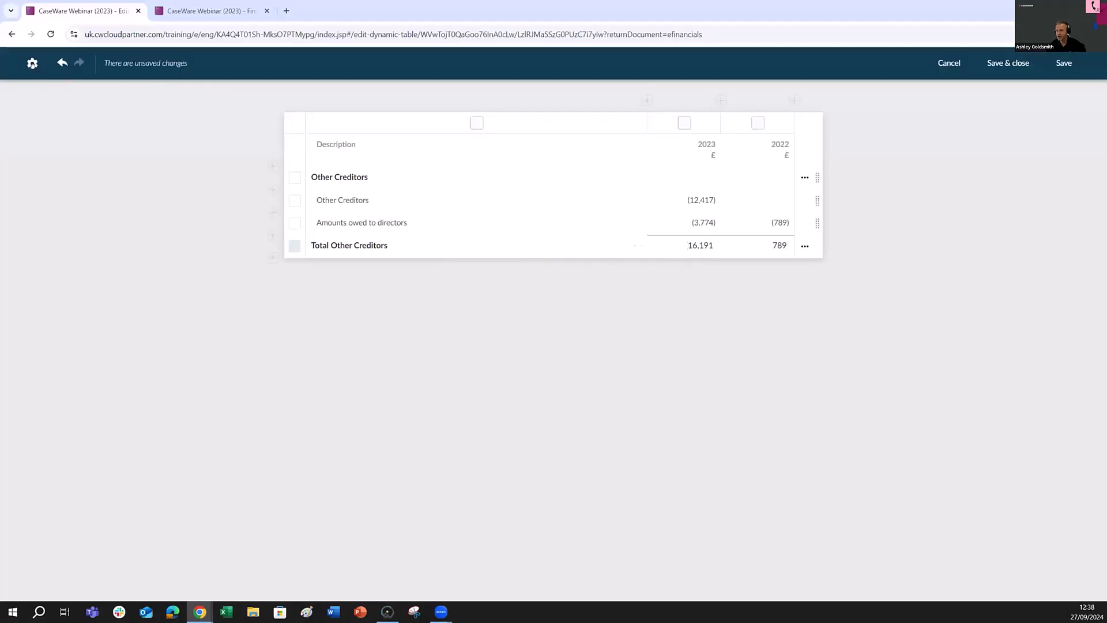
click(294, 224)
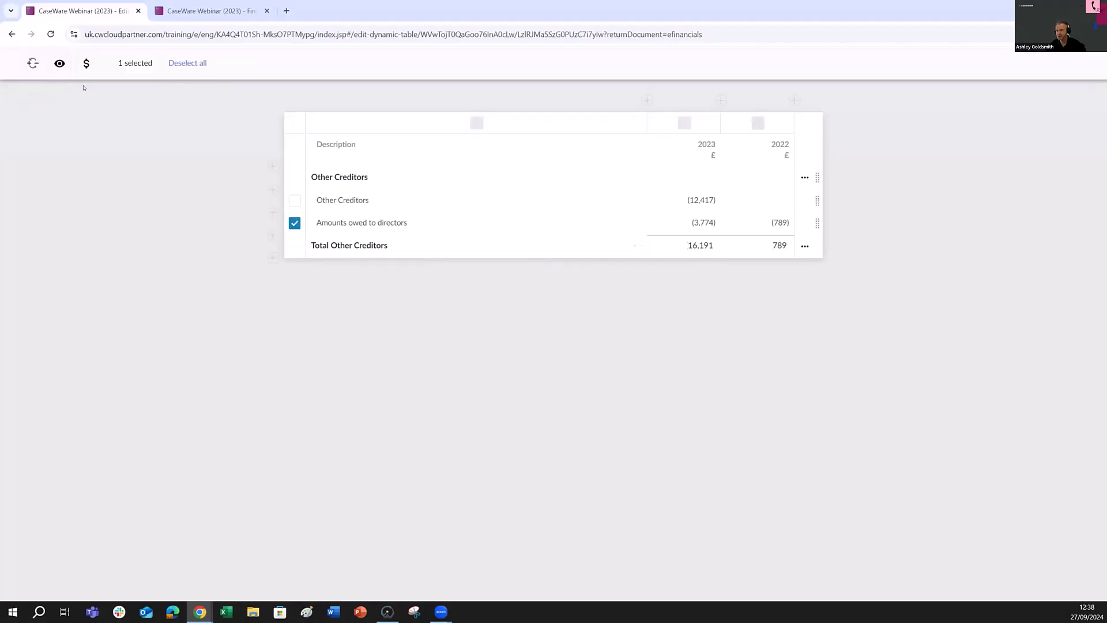
click(32, 63)
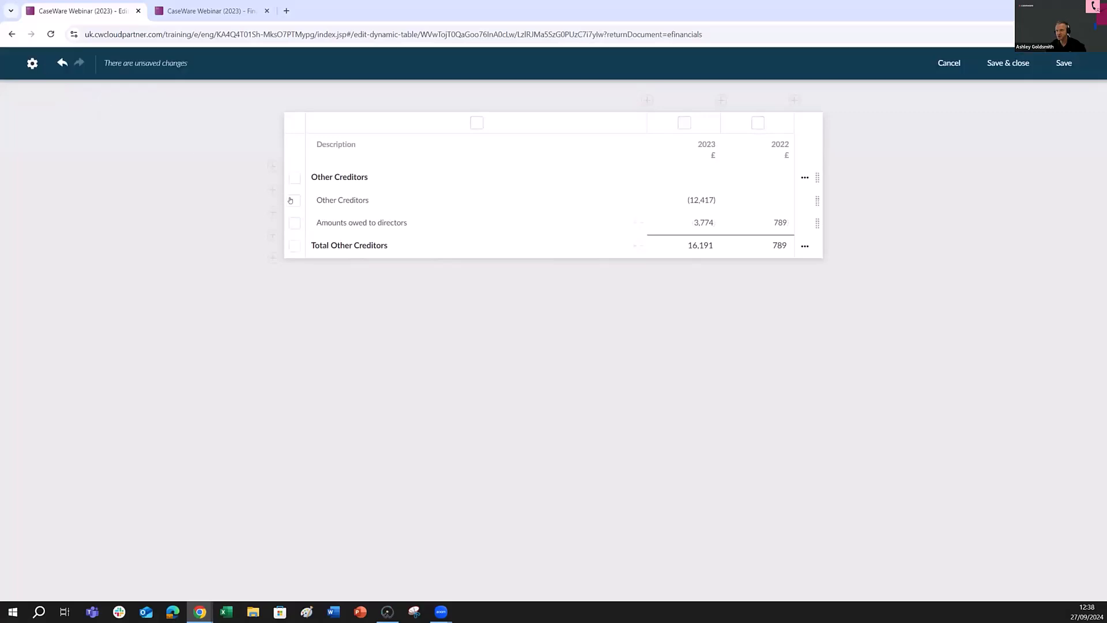
click(293, 200)
click(33, 63)
- Apply a custom underline with lines above and below the Total Other Creditors amounts, then save and close the table
click(804, 246)
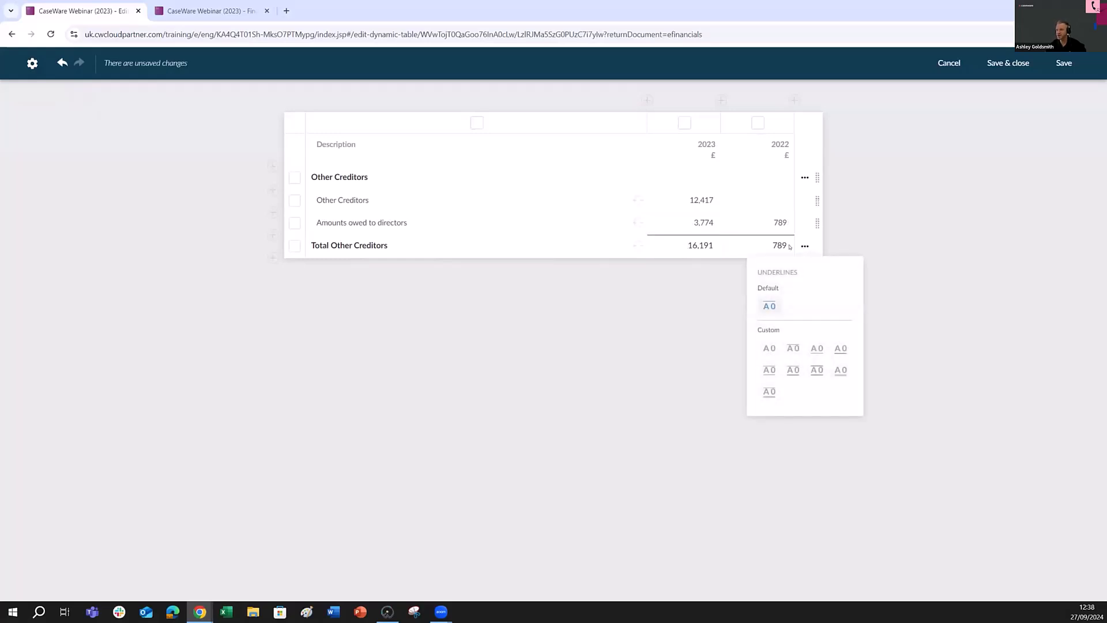
click(770, 392)
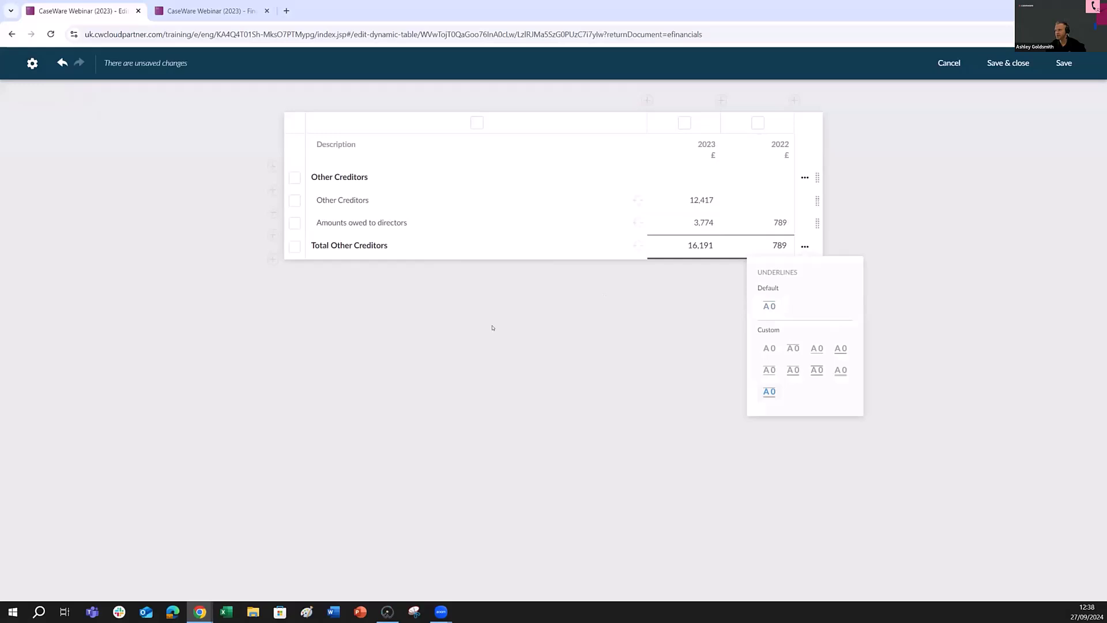
click(653, 273)
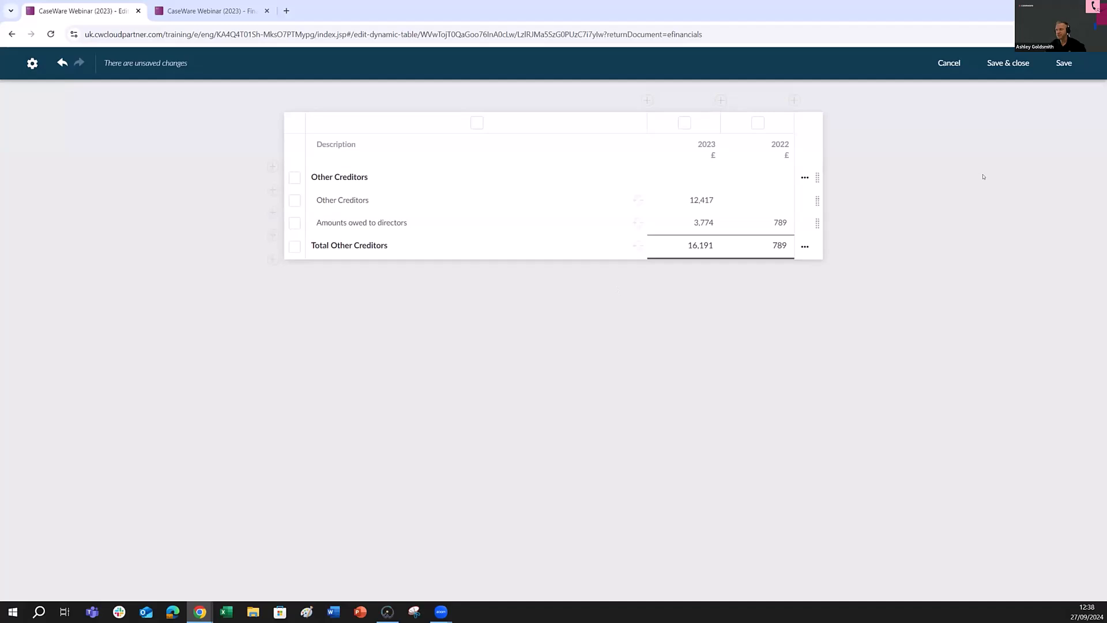
click(1006, 64)
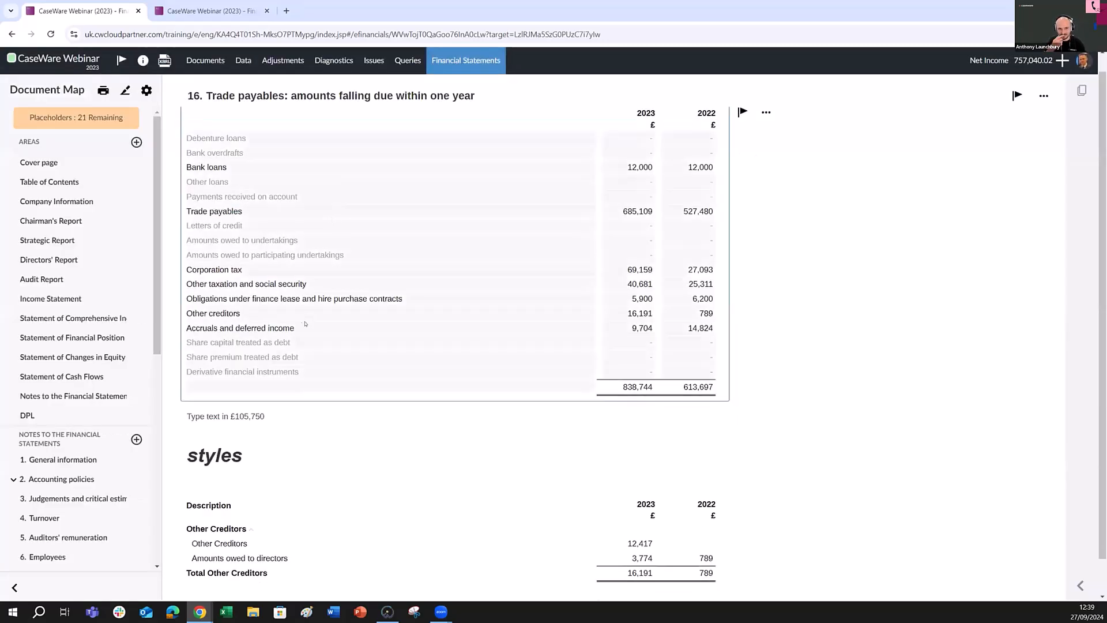
- Insert a note reference after the "styles" heading and link it to note 20, Share capital
scroll(307, 316, down, 1)
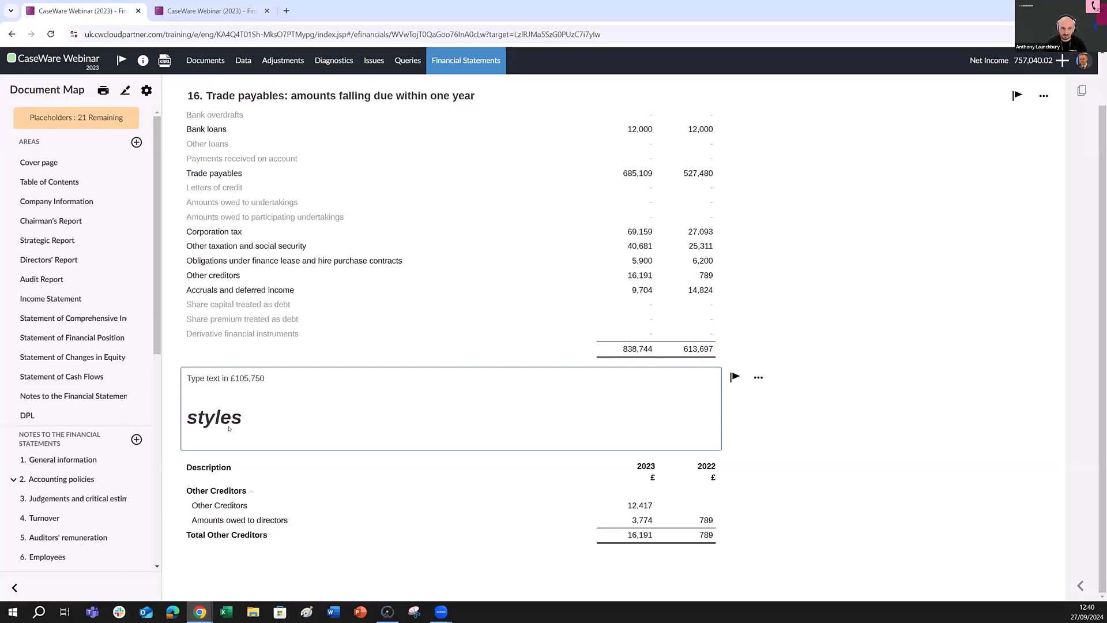
click(270, 421)
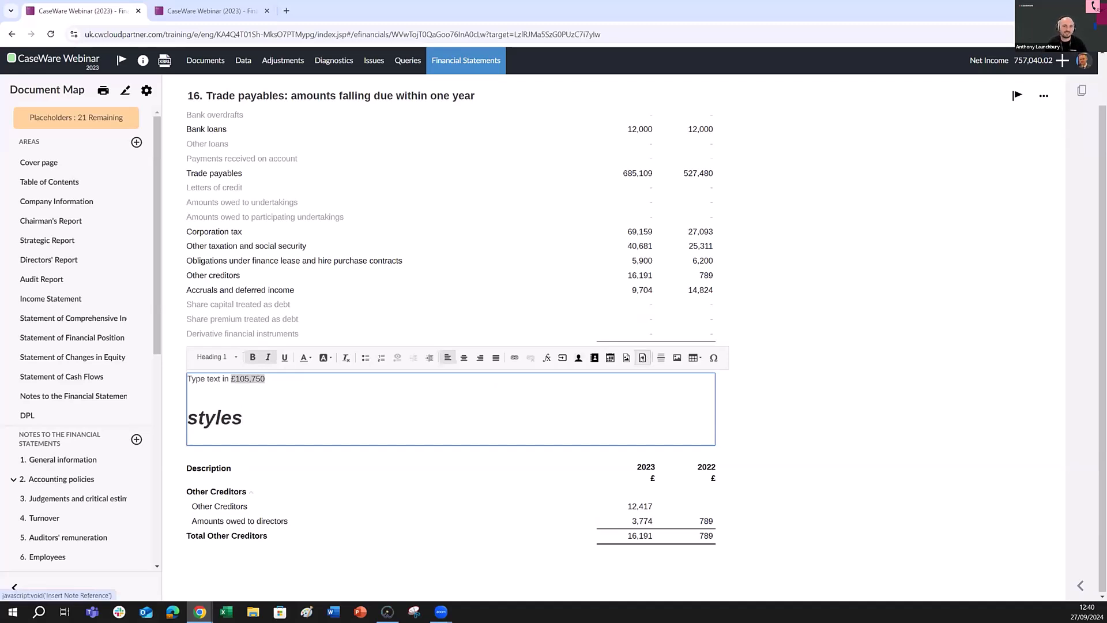
click(641, 358)
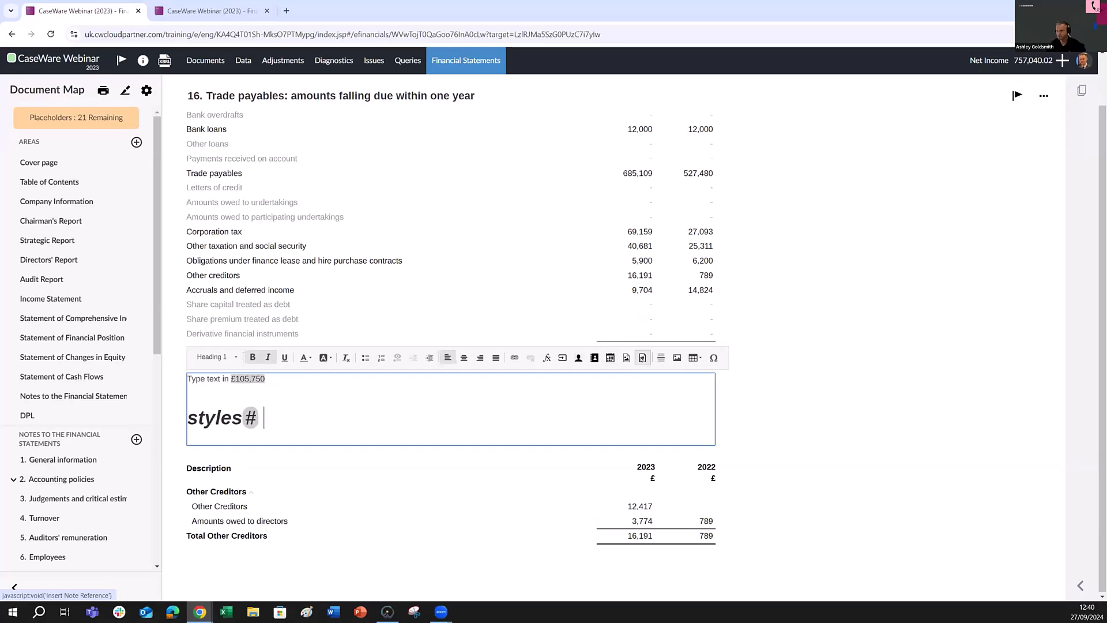
click(248, 420)
double_click(249, 419)
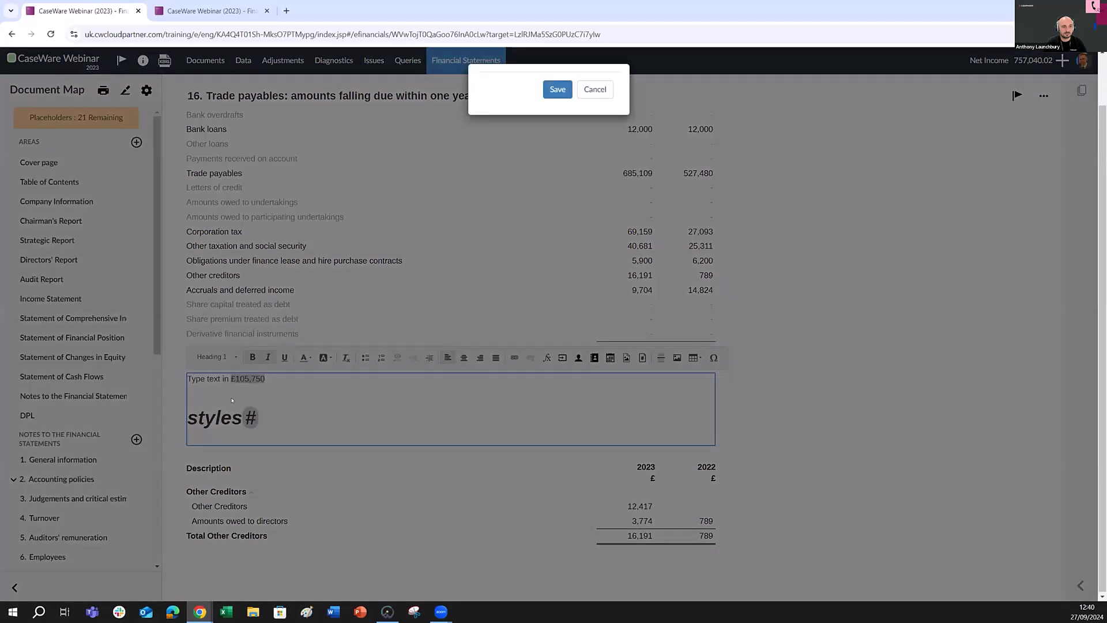
scroll(526, 156, down, 10)
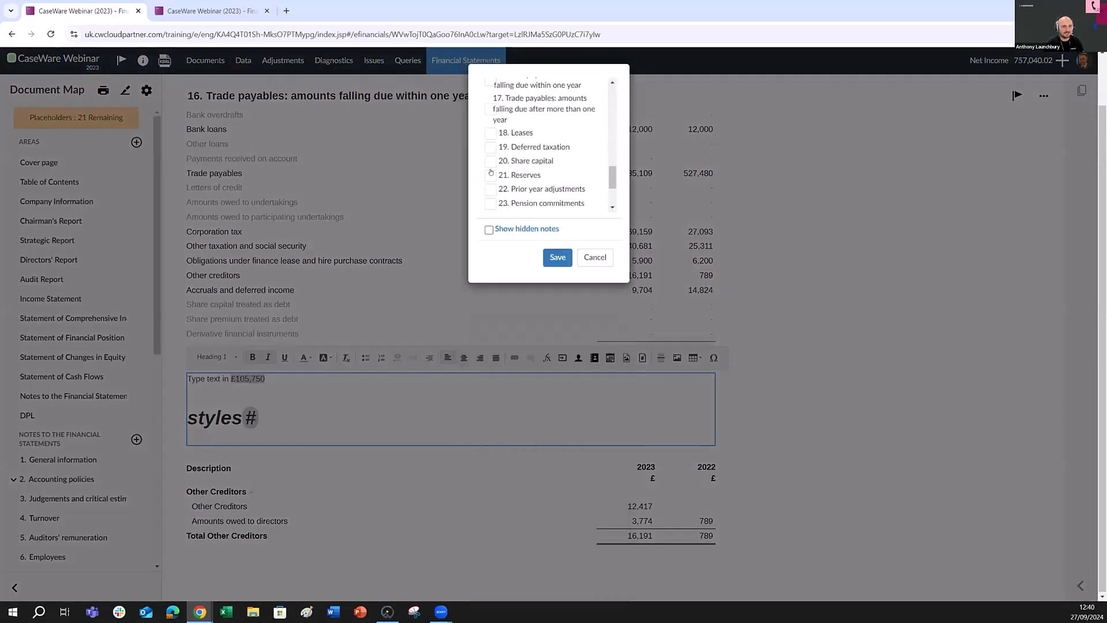
click(489, 162)
click(557, 258)
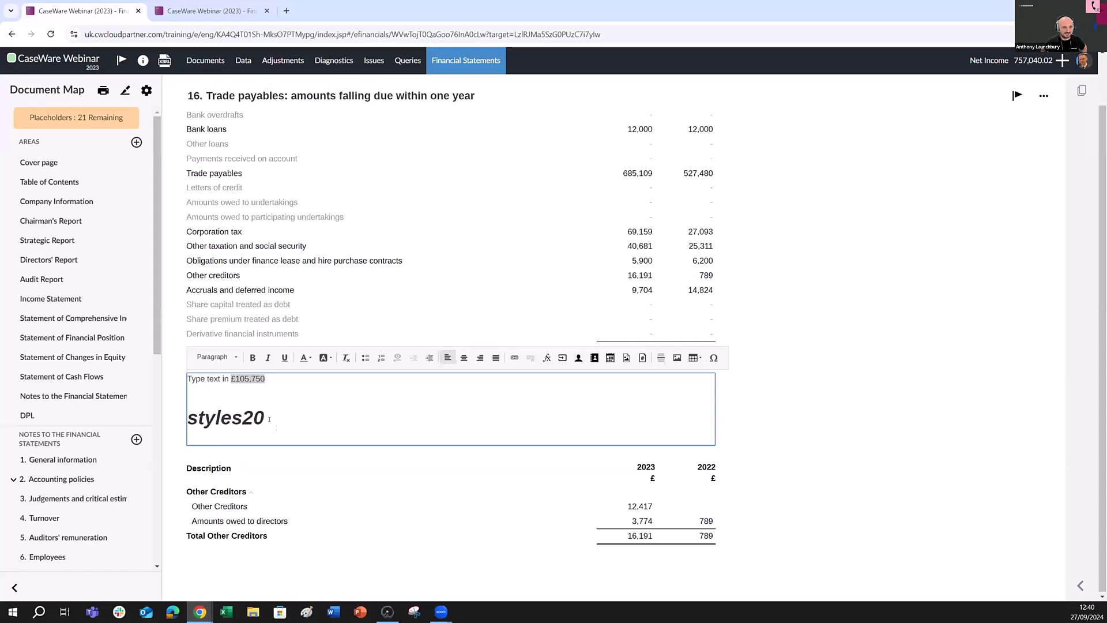
click(758, 400)
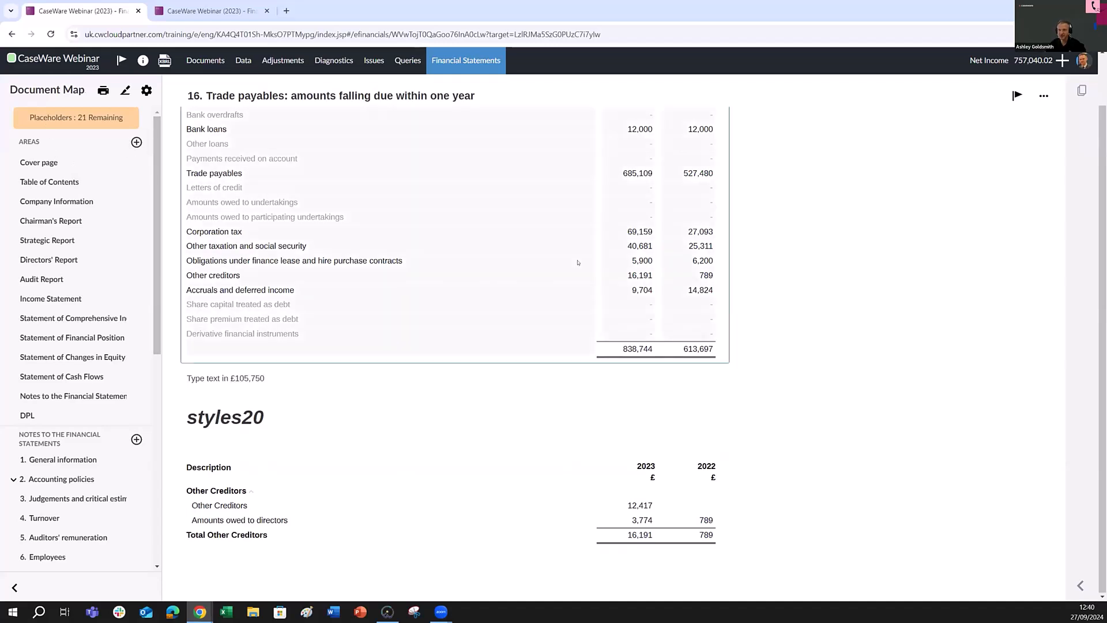
- Review the cover page, Table of Contents, Company Information, Income Statement and Statement of Financial Position
click(39, 163)
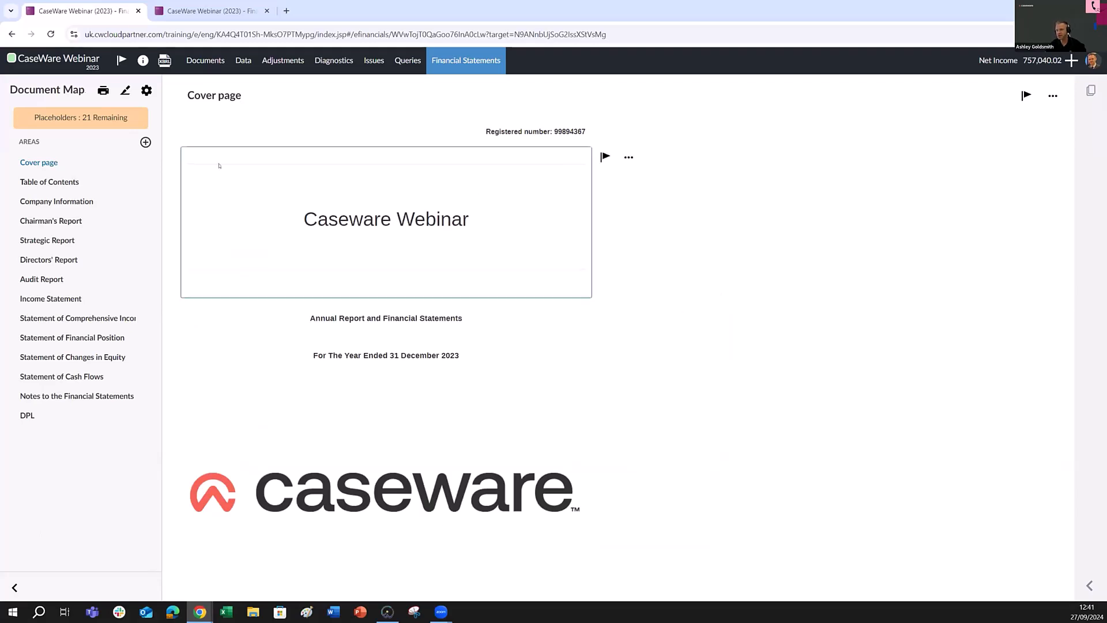
click(53, 182)
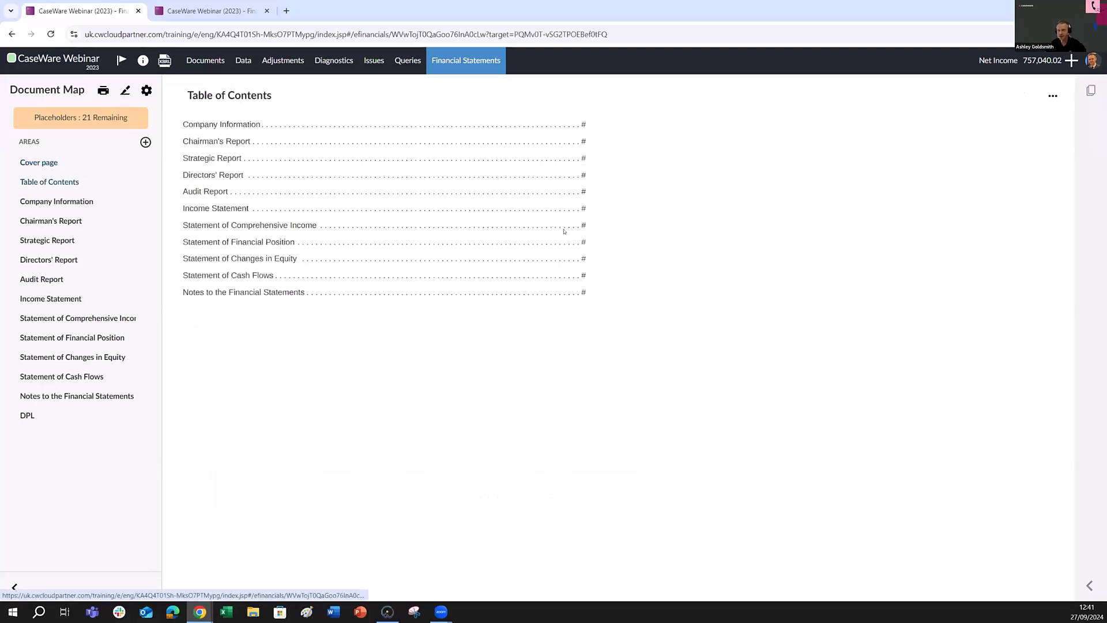
scroll(490, 257, down, 5)
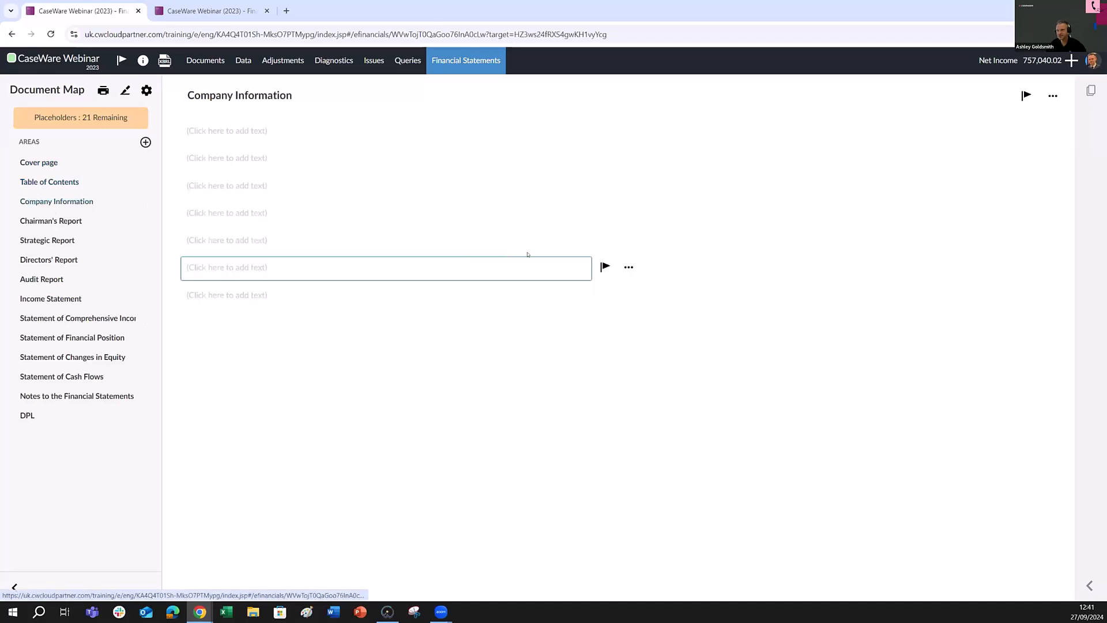
scroll(623, 228, down, 2)
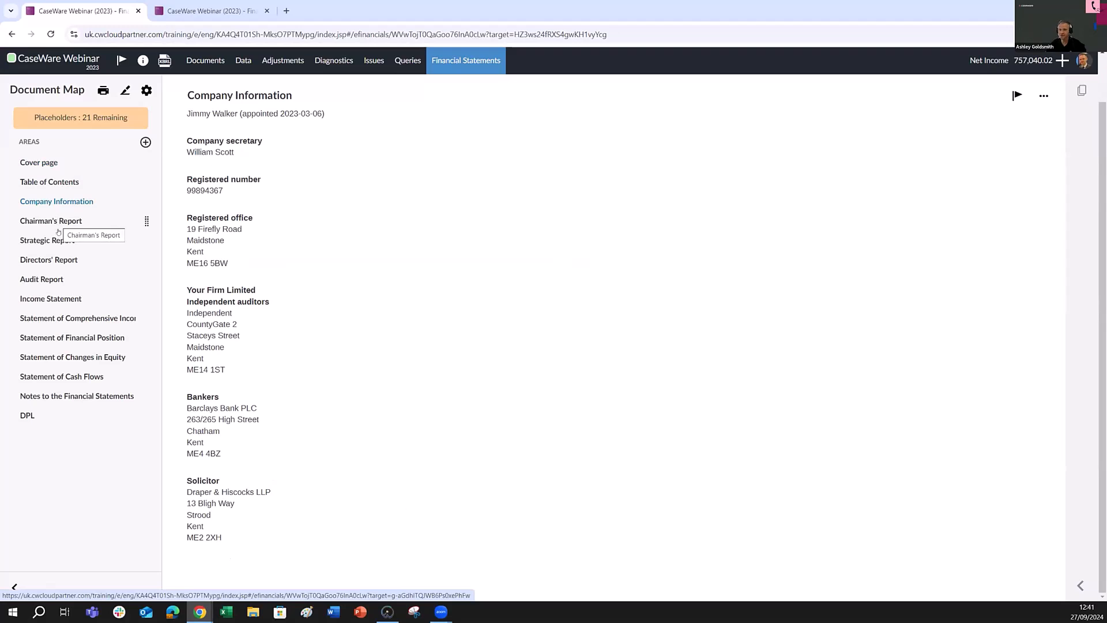
click(52, 298)
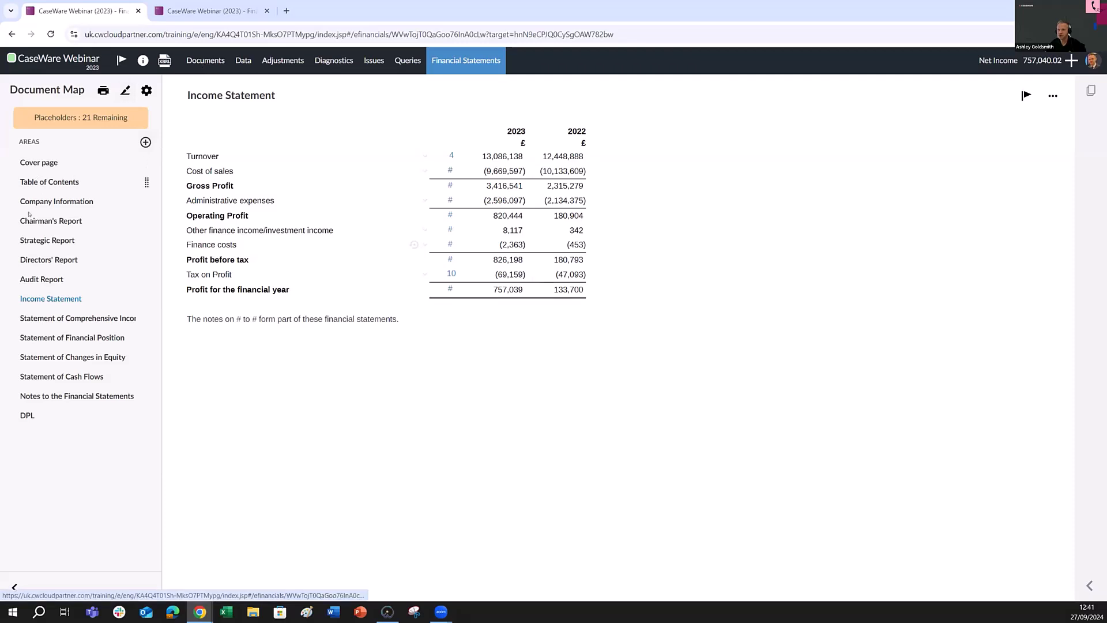
click(46, 334)
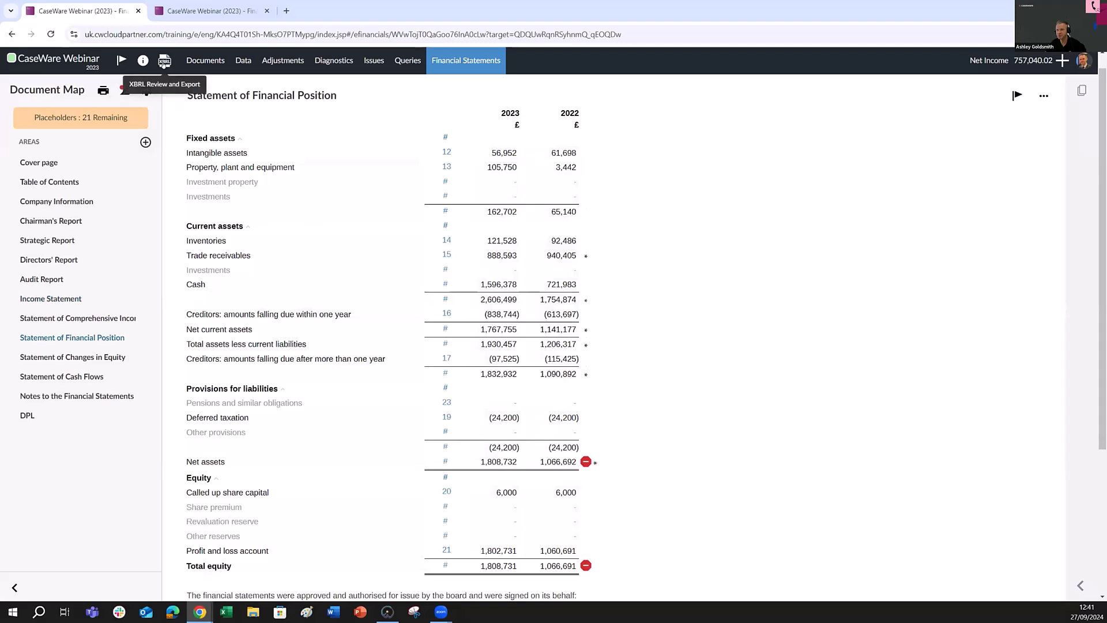
- Start the XBRL review for 2023 FRS 102 and keep waiting for the page until the review loads
click(165, 61)
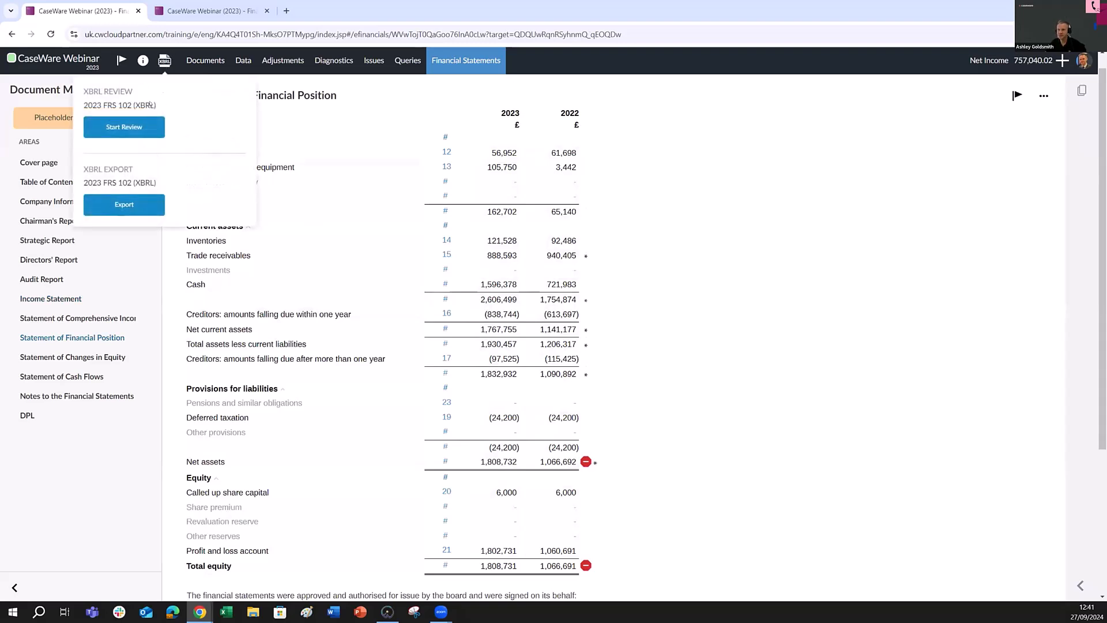
click(132, 127)
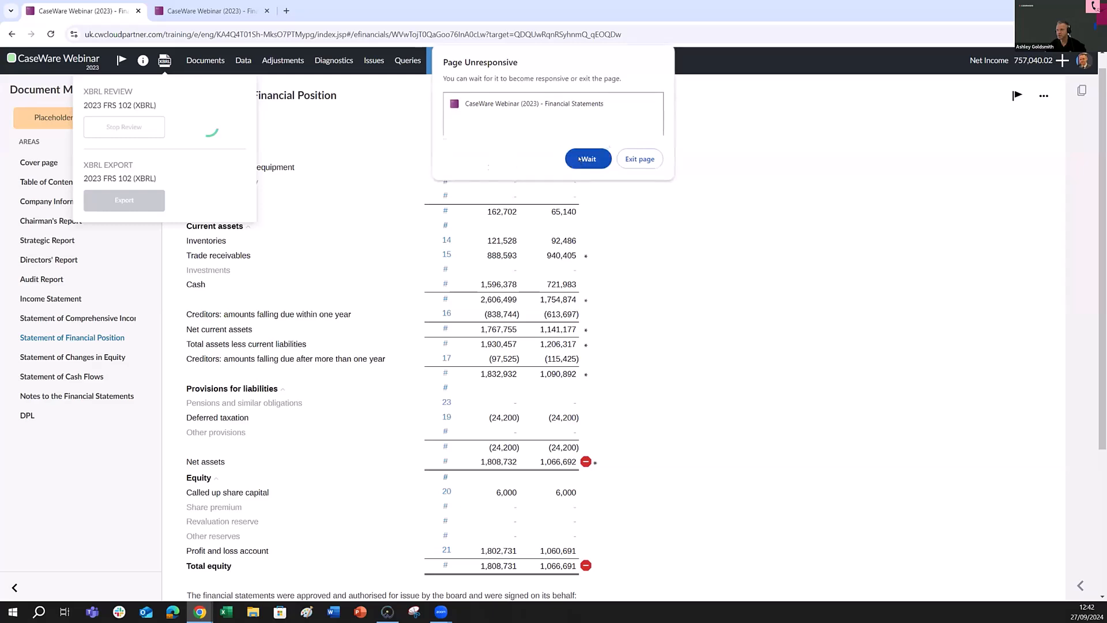
click(587, 159)
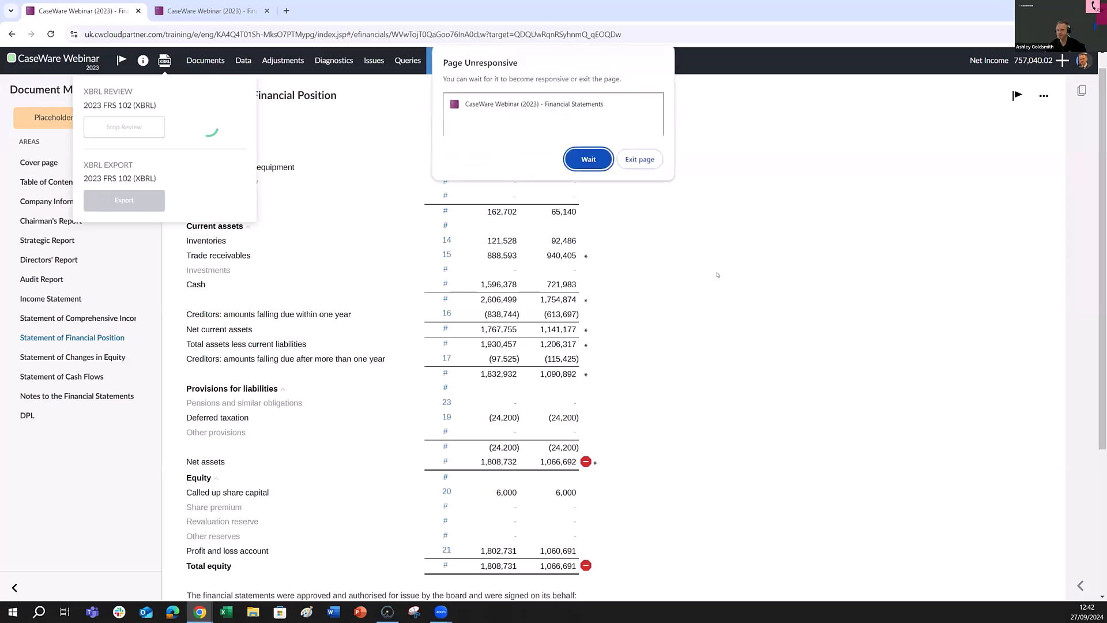
click(587, 159)
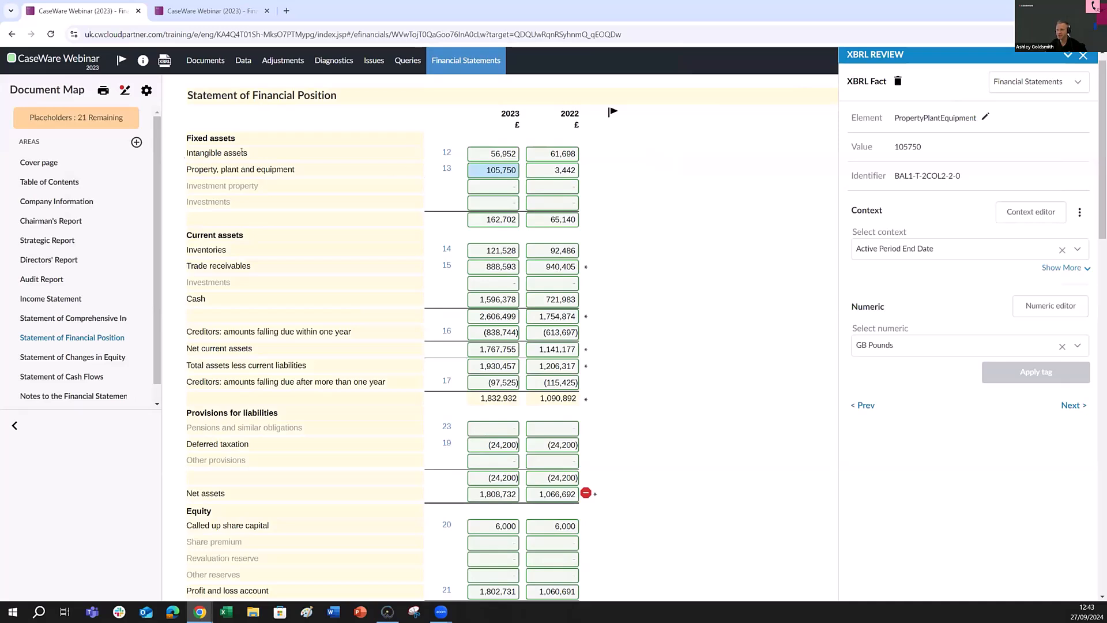
- Change the XBRL element of the 2023 Intangible assets amount to Creditors from Balance sheet format 1 and apply the tag
click(484, 155)
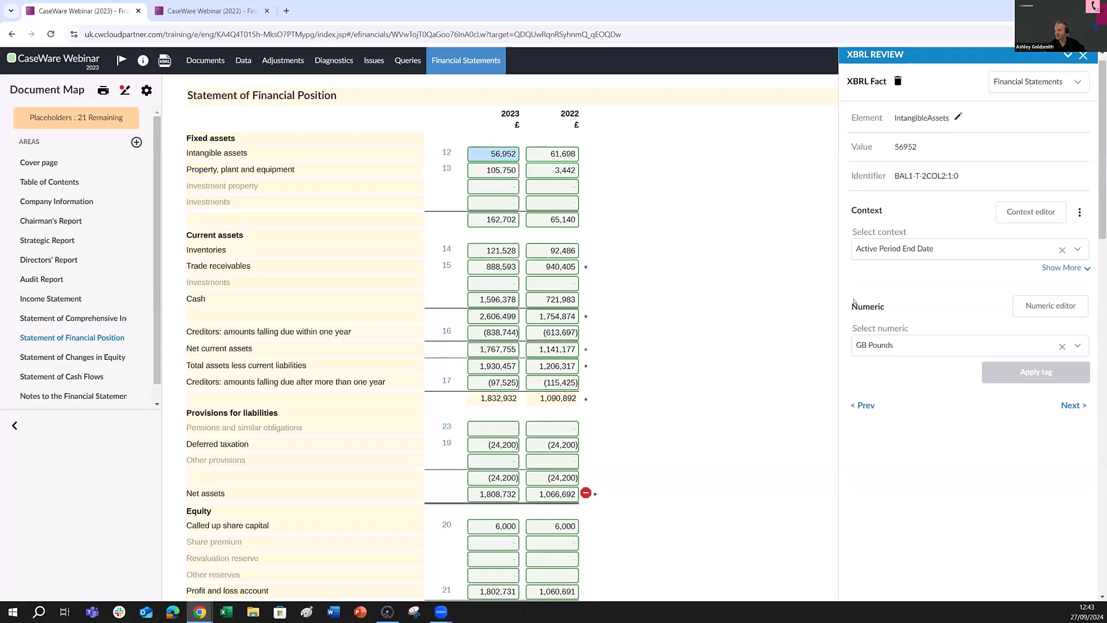
click(957, 117)
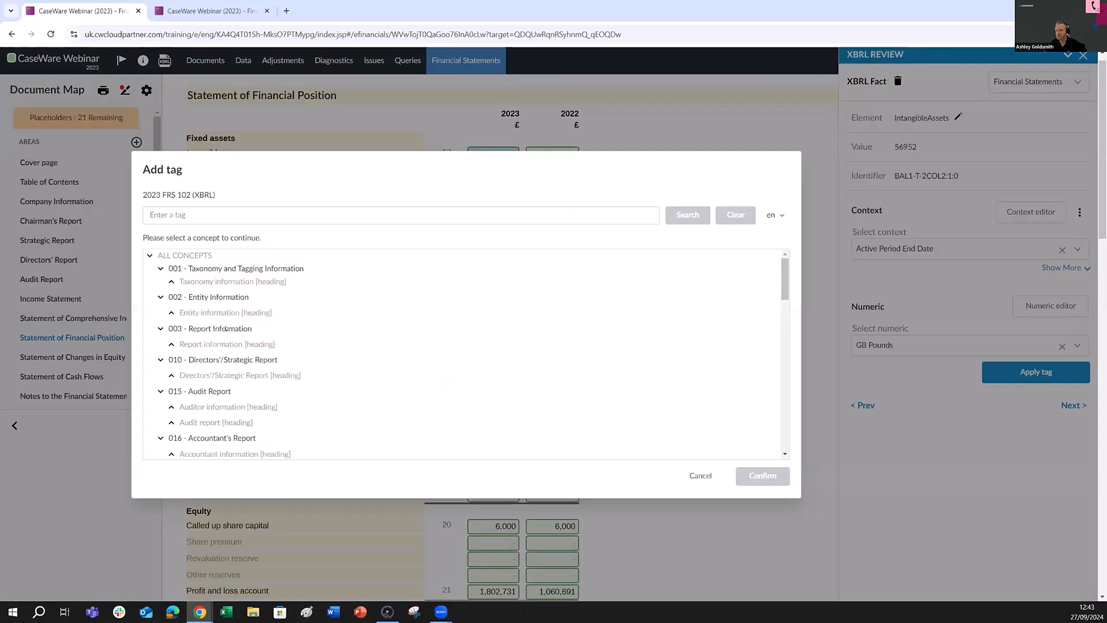
scroll(239, 364, down, 3)
scroll(239, 365, down, 3)
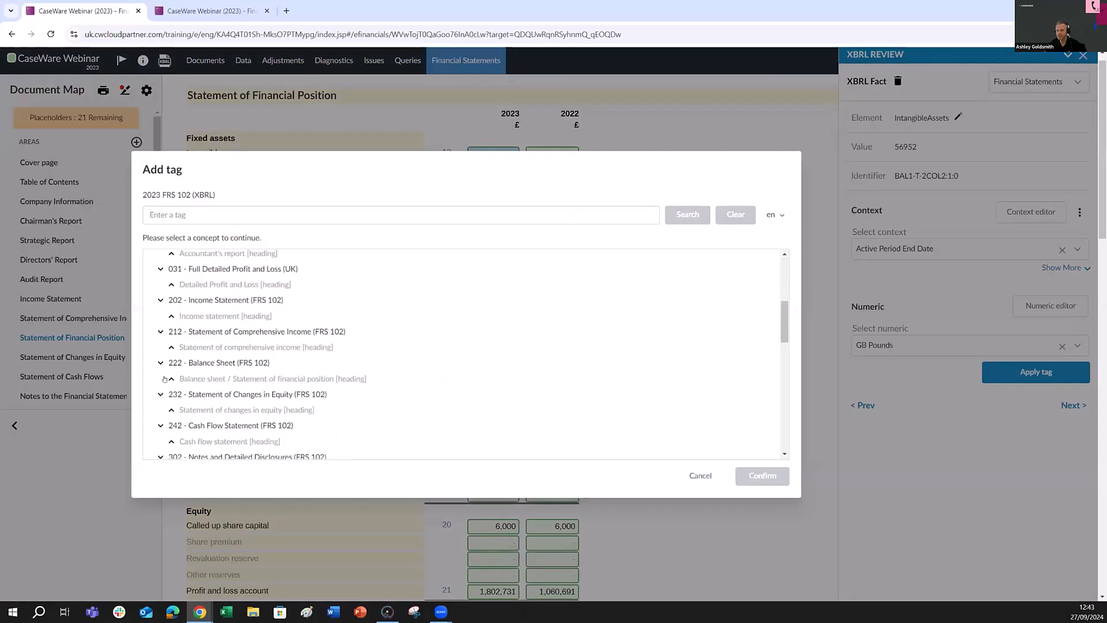
click(170, 379)
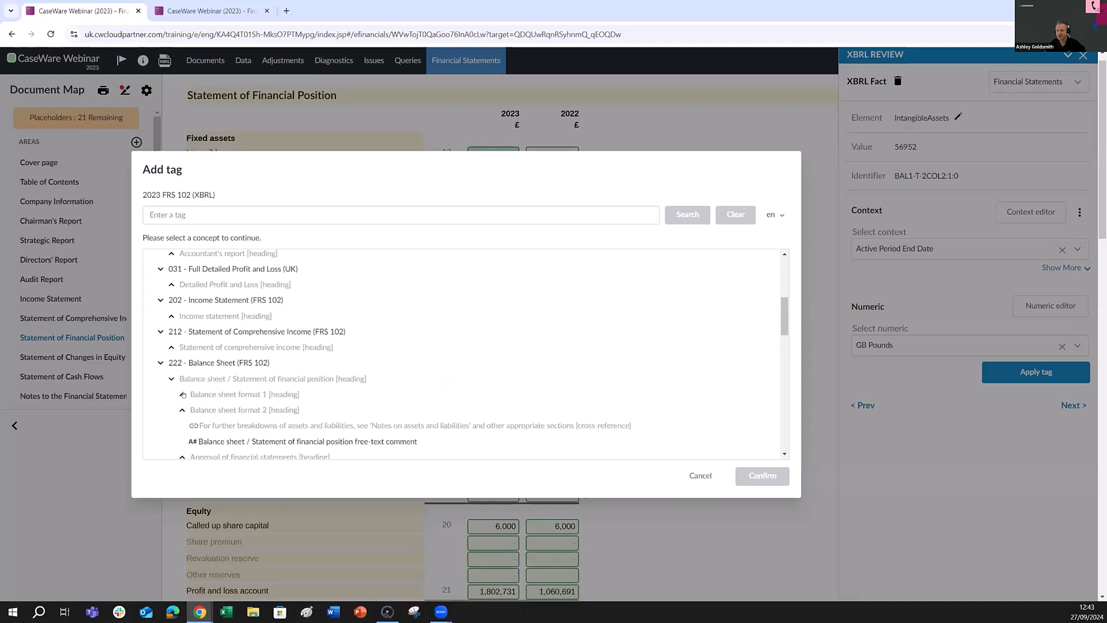
click(180, 394)
scroll(180, 394, down, 3)
click(225, 396)
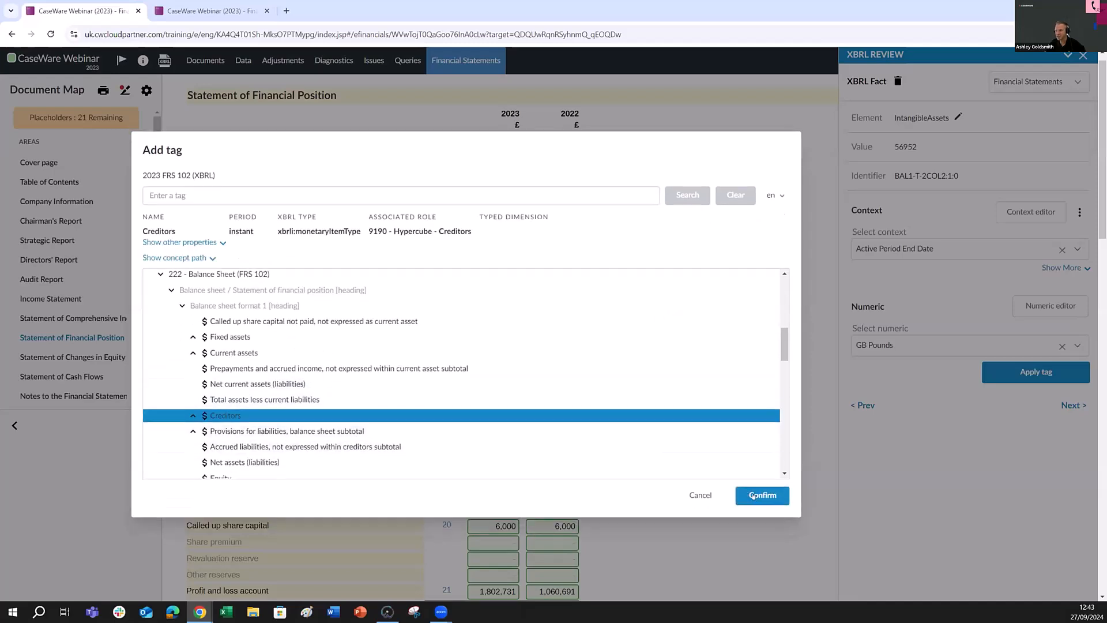
click(756, 498)
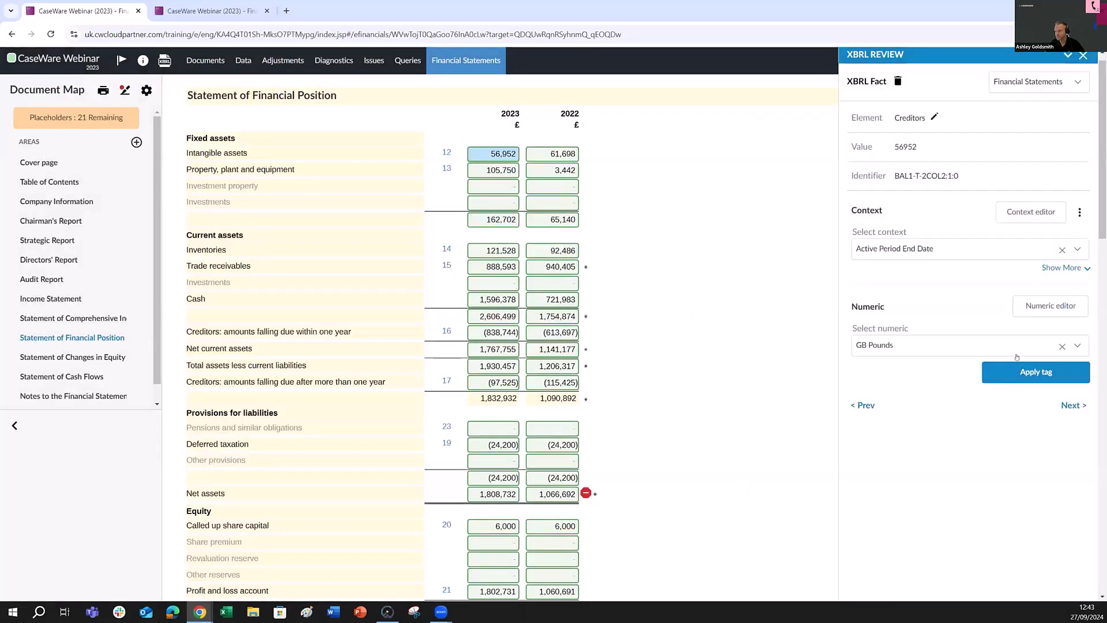
click(1024, 373)
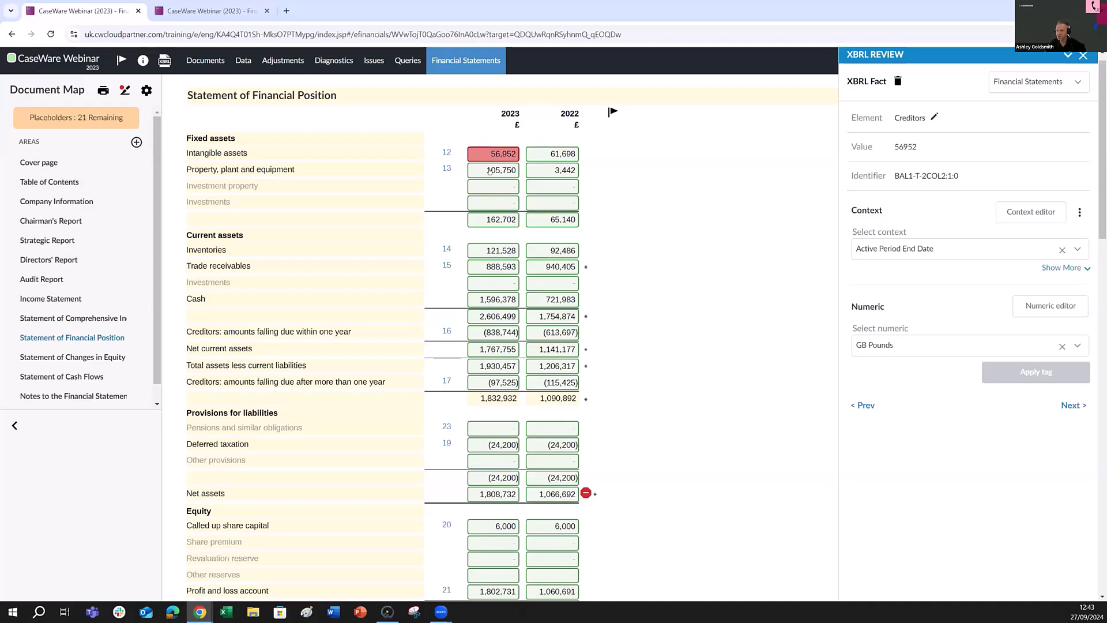
- Delete the Creditors tag from the 2023 Intangible assets amount and check which tag the amount carries
click(530, 156)
click(480, 156)
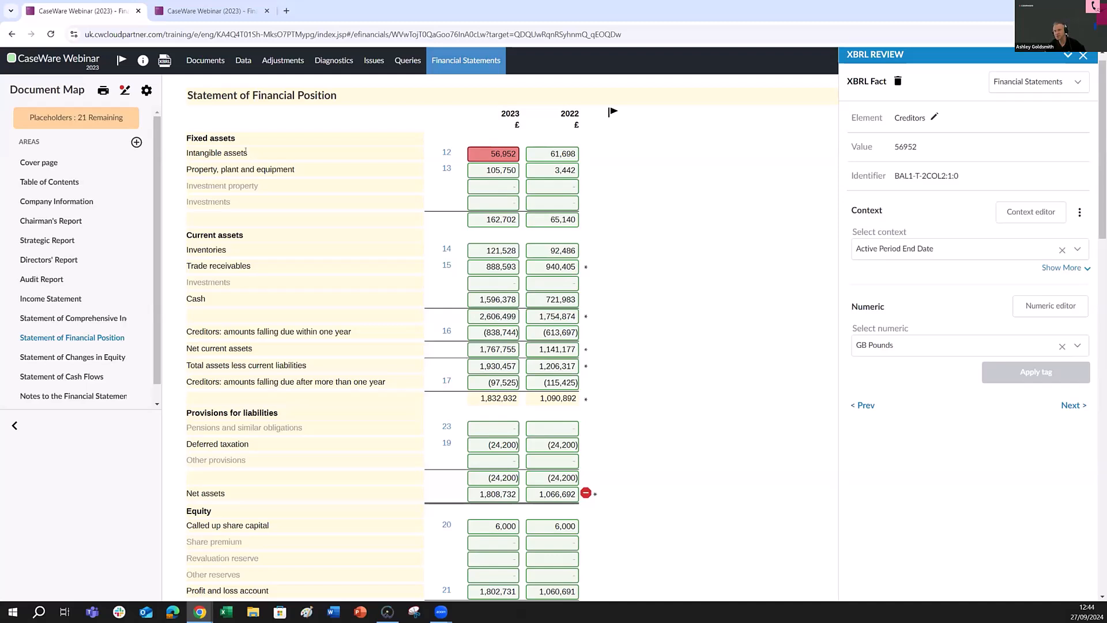
drag(194, 152, 266, 151)
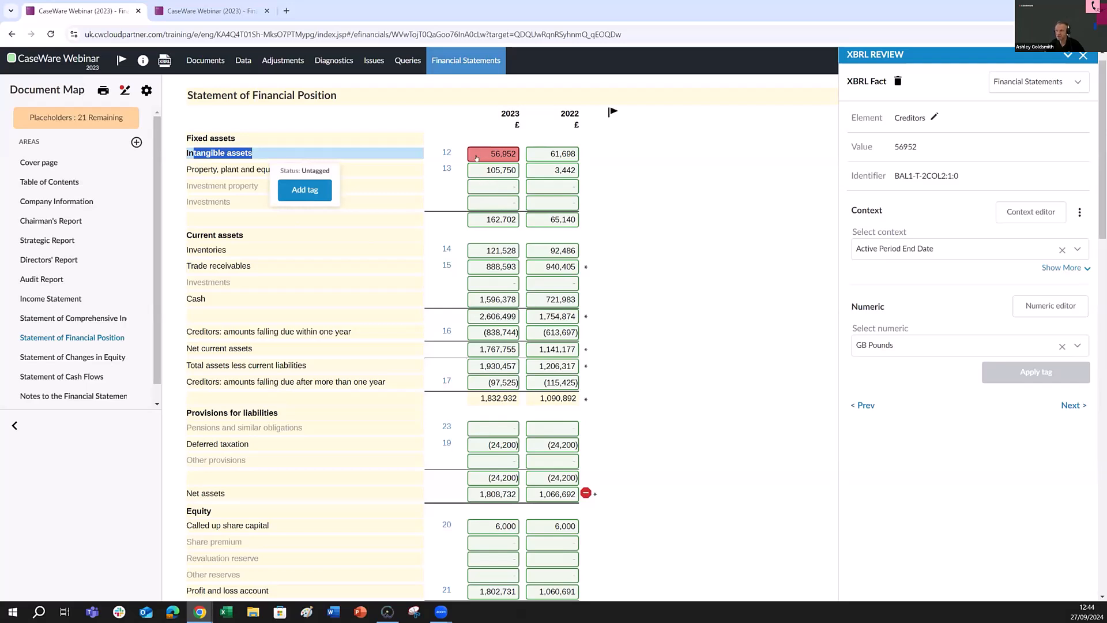
click(646, 204)
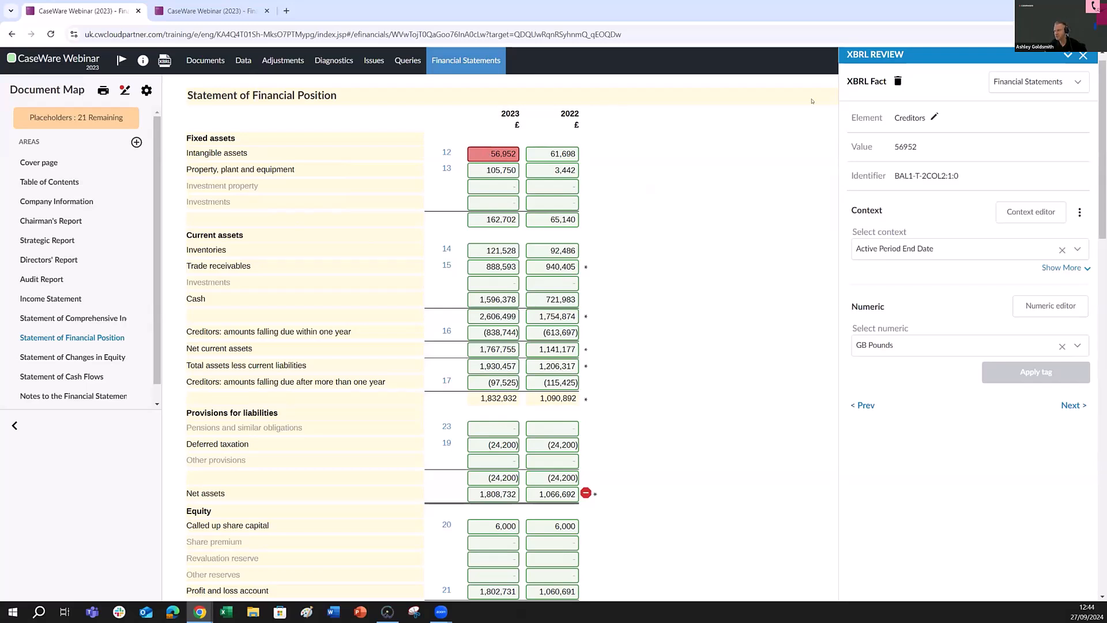
click(897, 81)
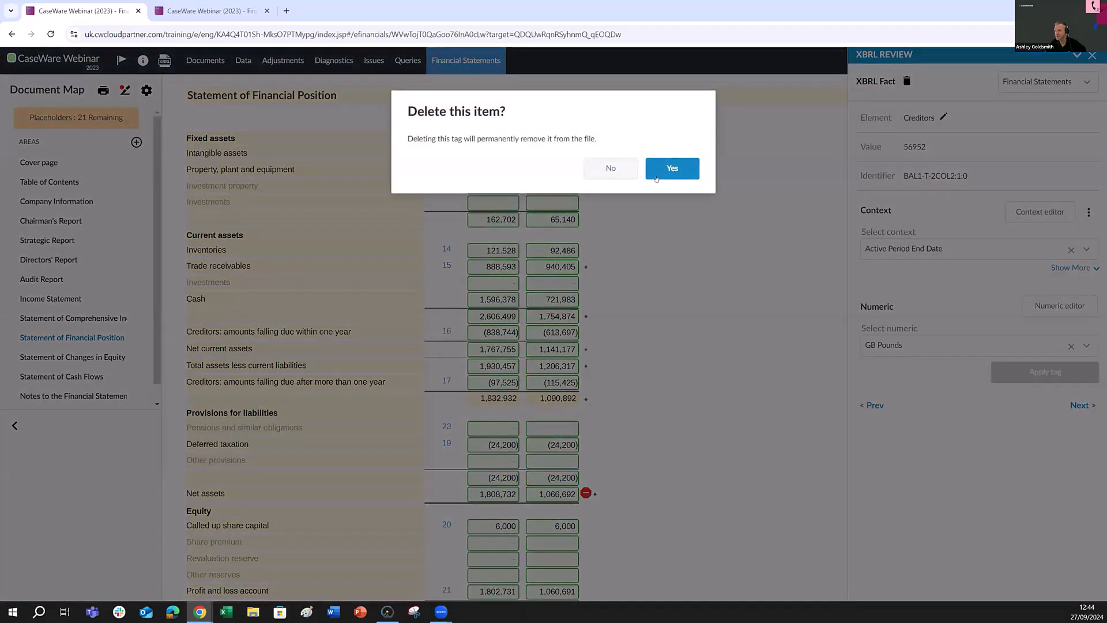
click(672, 168)
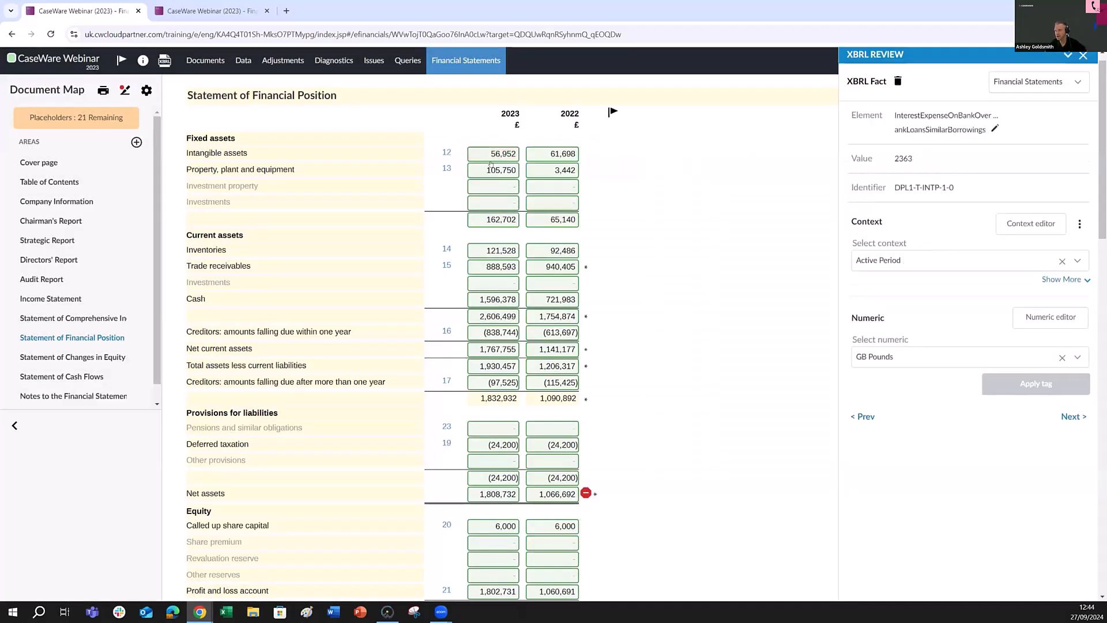
click(490, 154)
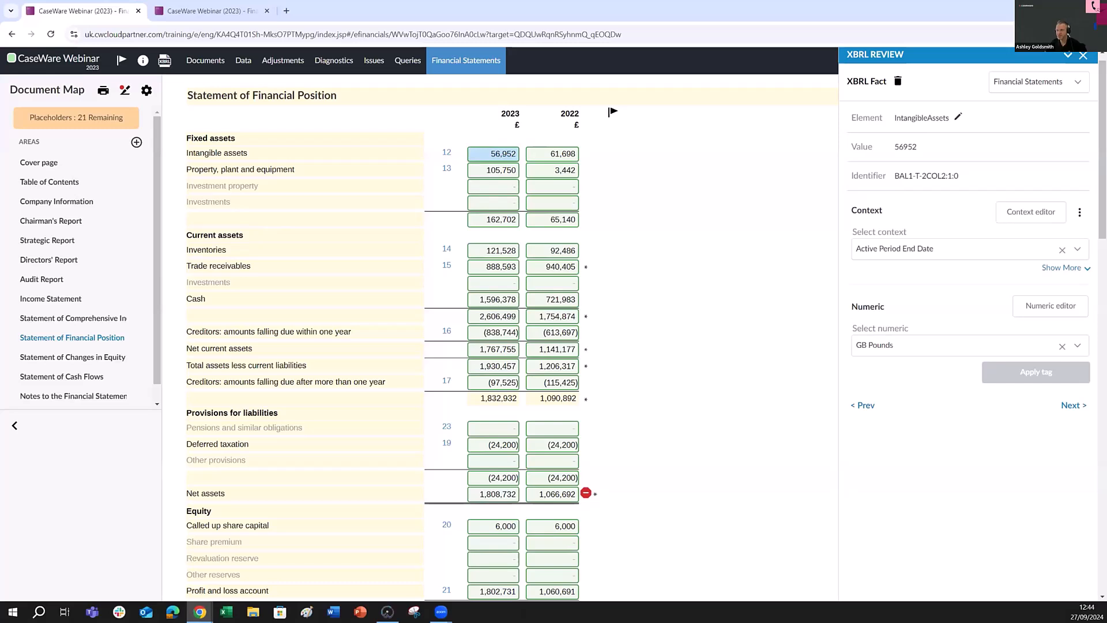
- Add the Current assets tag from Balance sheet format 1 to the untagged 2023 subtotal above Provisions for liabilities
click(494, 397)
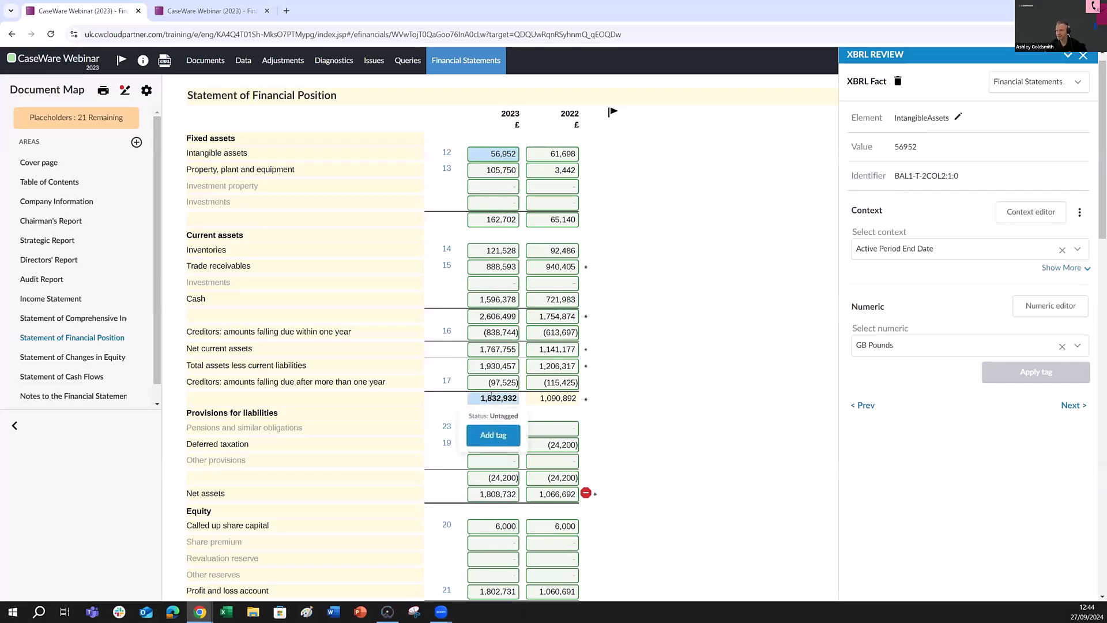
click(491, 435)
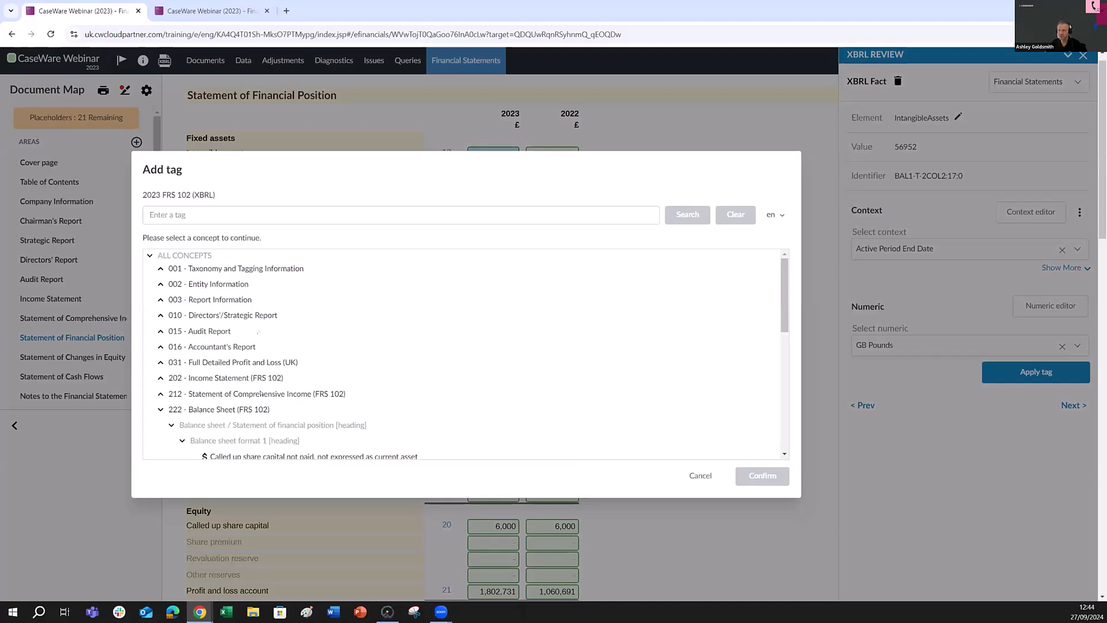
scroll(259, 356, down, 1)
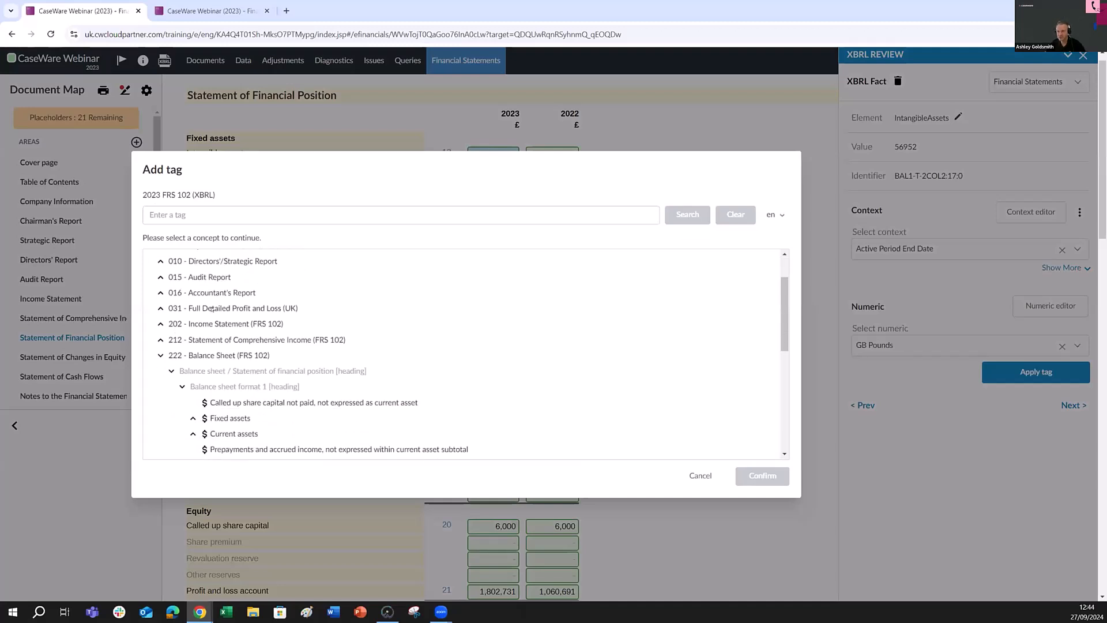
scroll(215, 412, down, 1)
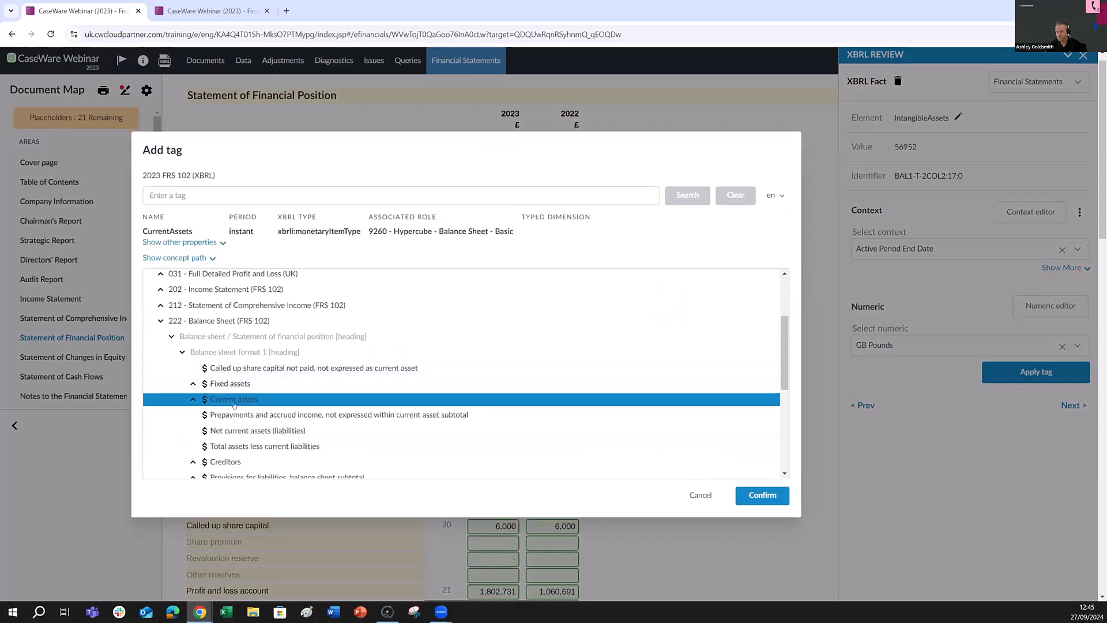
click(766, 496)
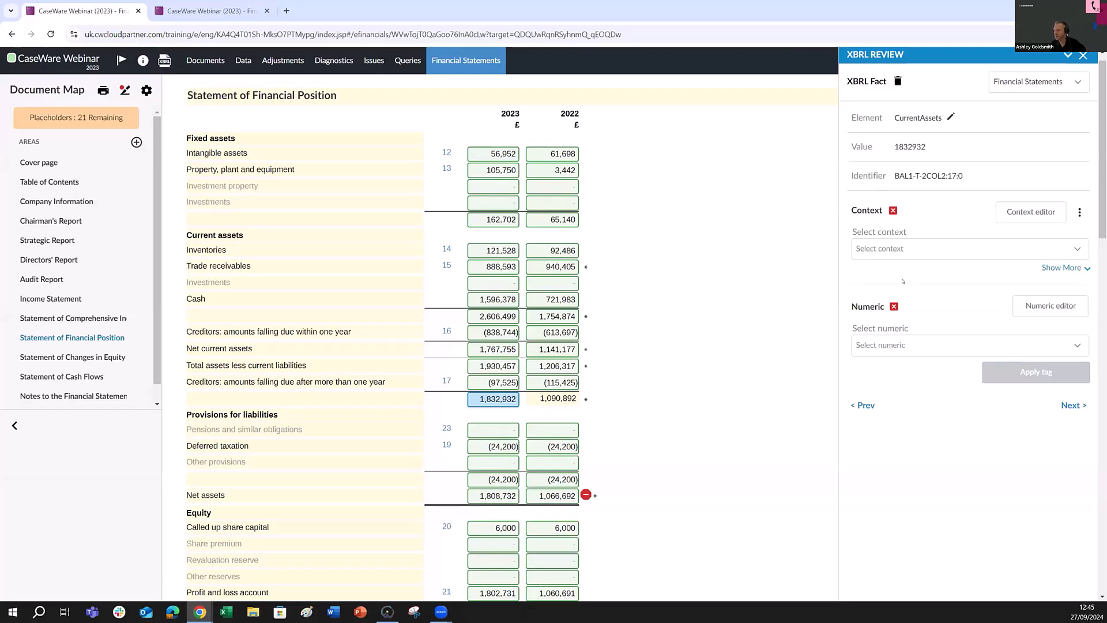
- Set the subtotal tag's context to Active Period End Date and its numeric to GB Pounds, then apply the tag
click(882, 252)
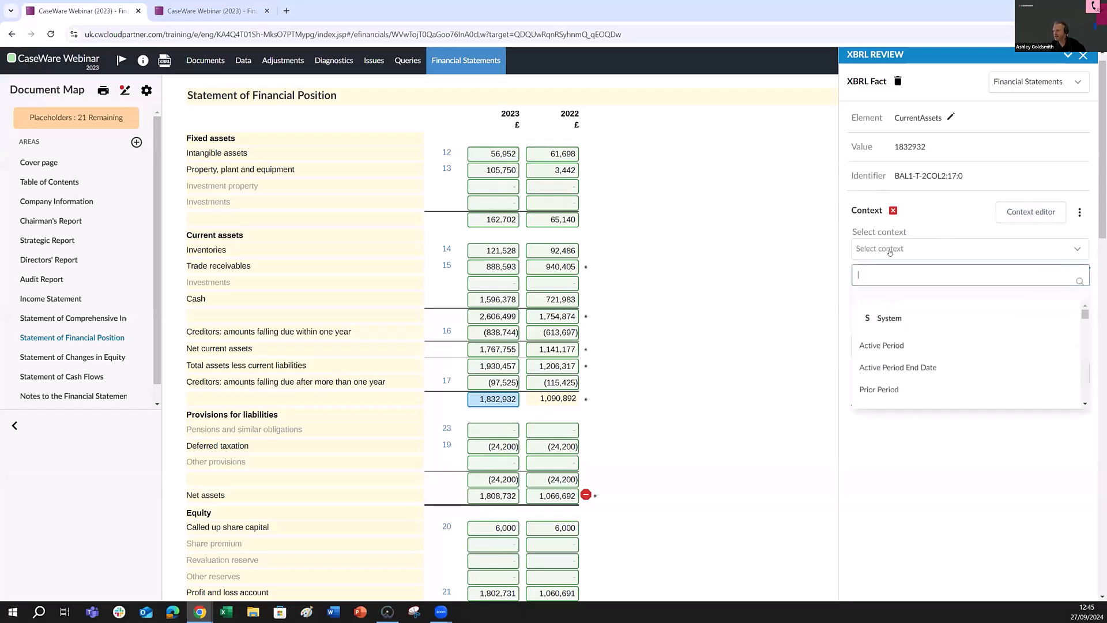
click(883, 344)
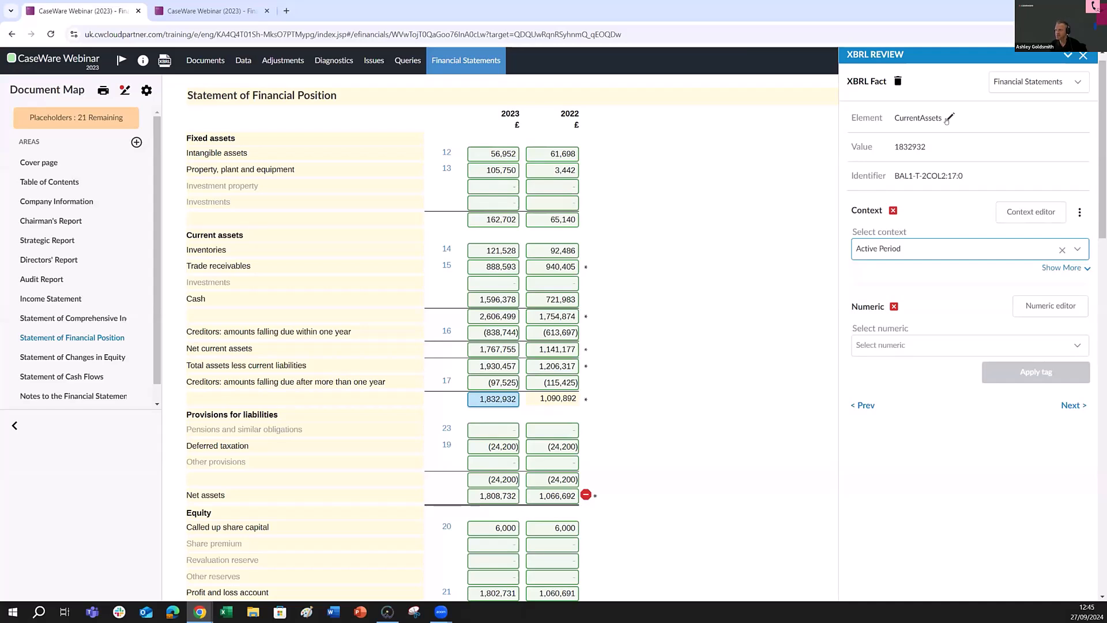
click(890, 251)
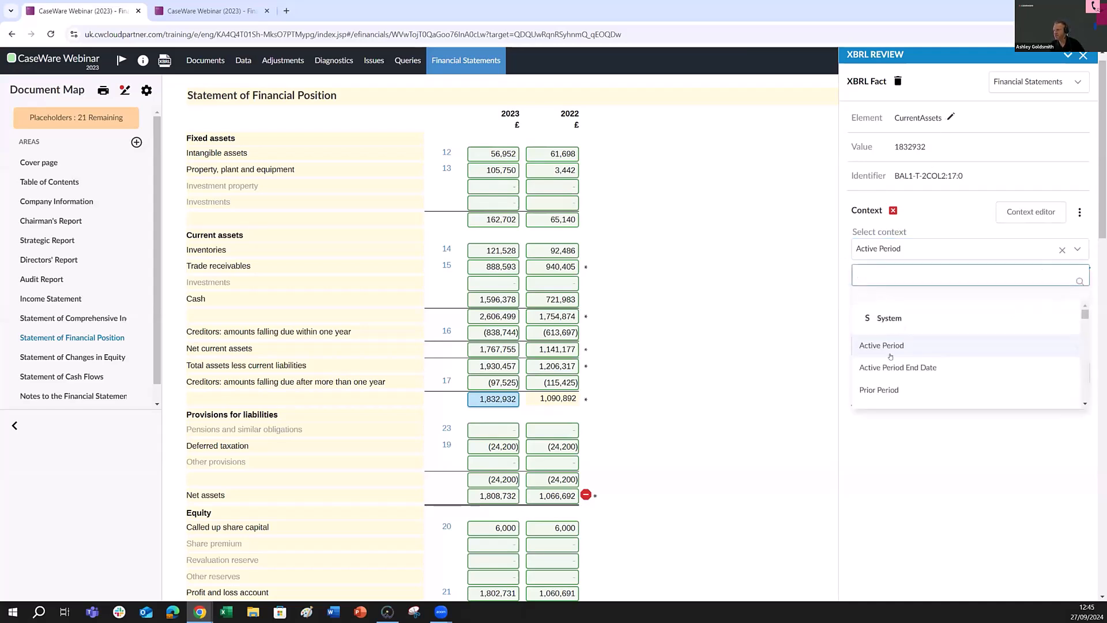
click(880, 368)
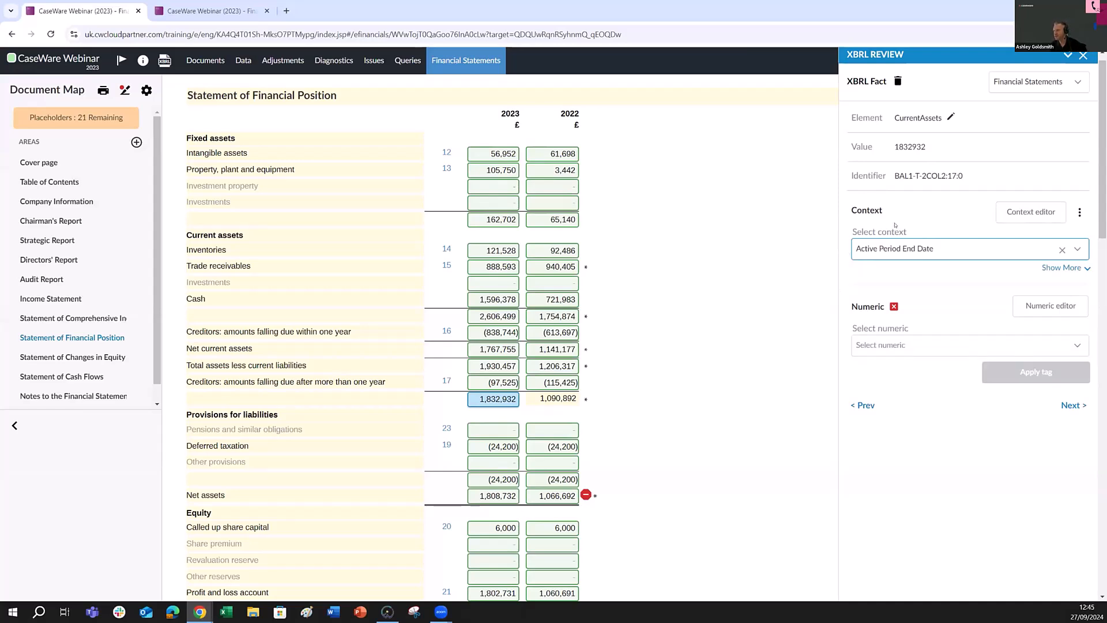
click(879, 350)
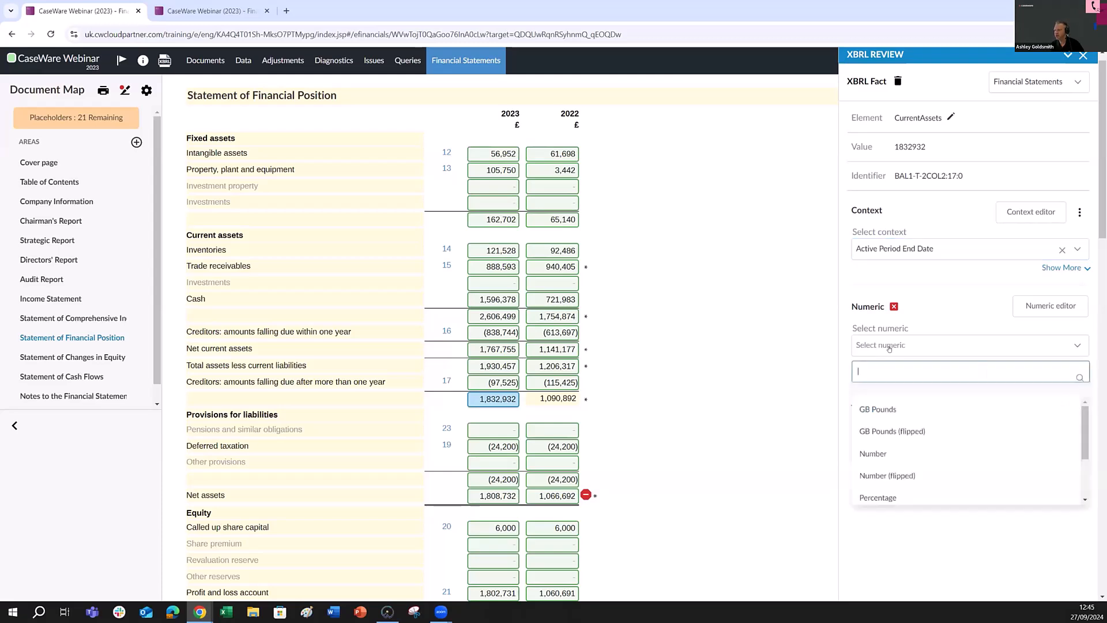
click(883, 409)
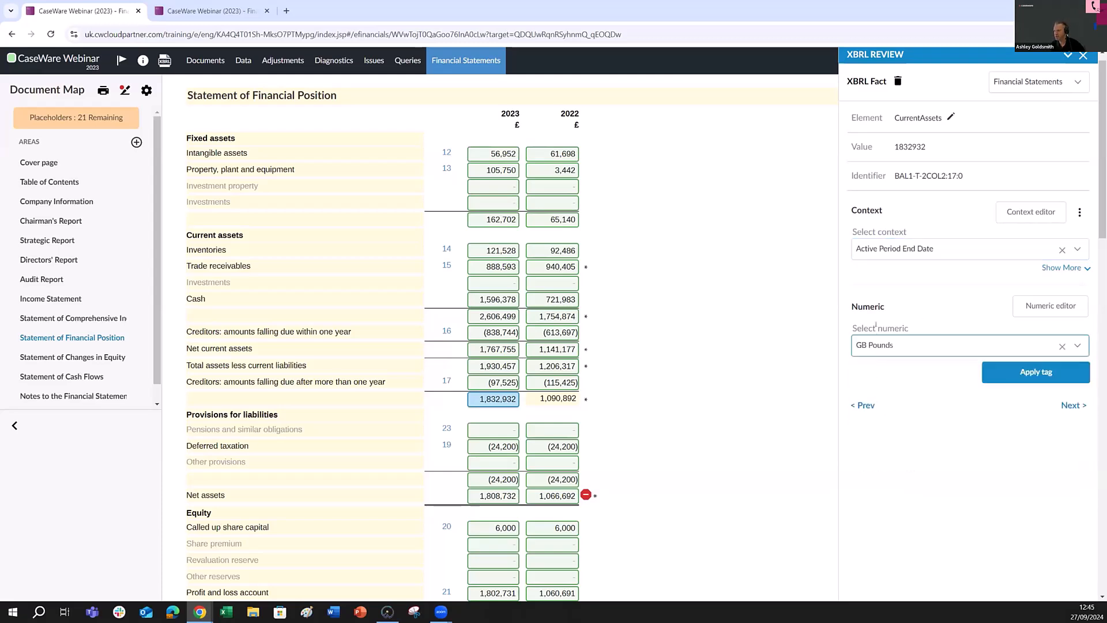
click(1007, 376)
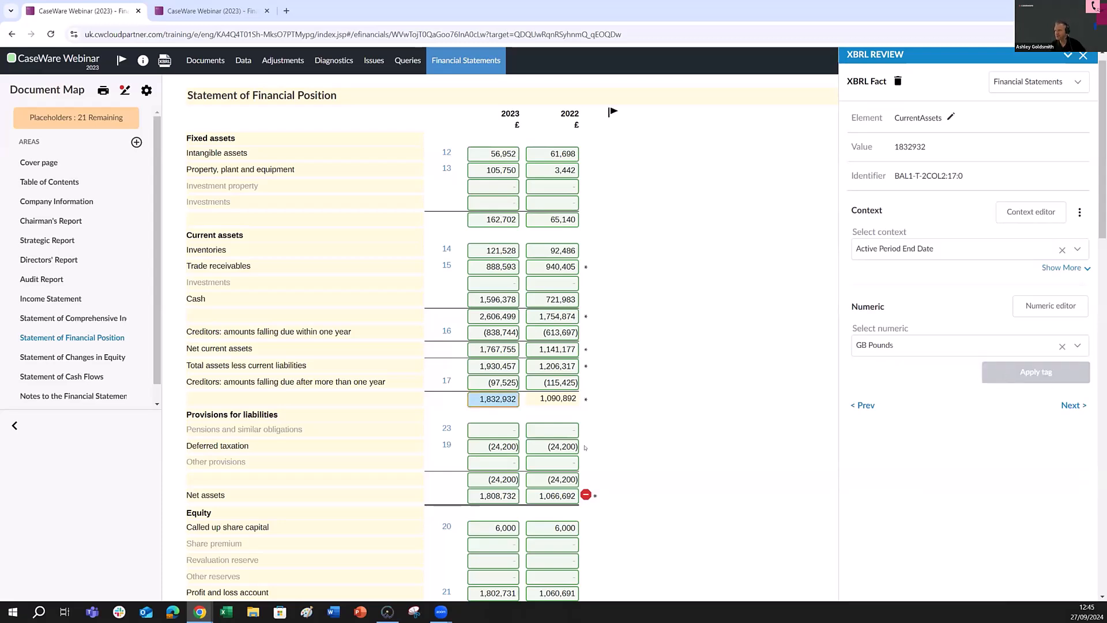
- Compare the tags on the 2023 creditors due after more than one year and the subtotal beneath, then close the XBRL review
click(478, 382)
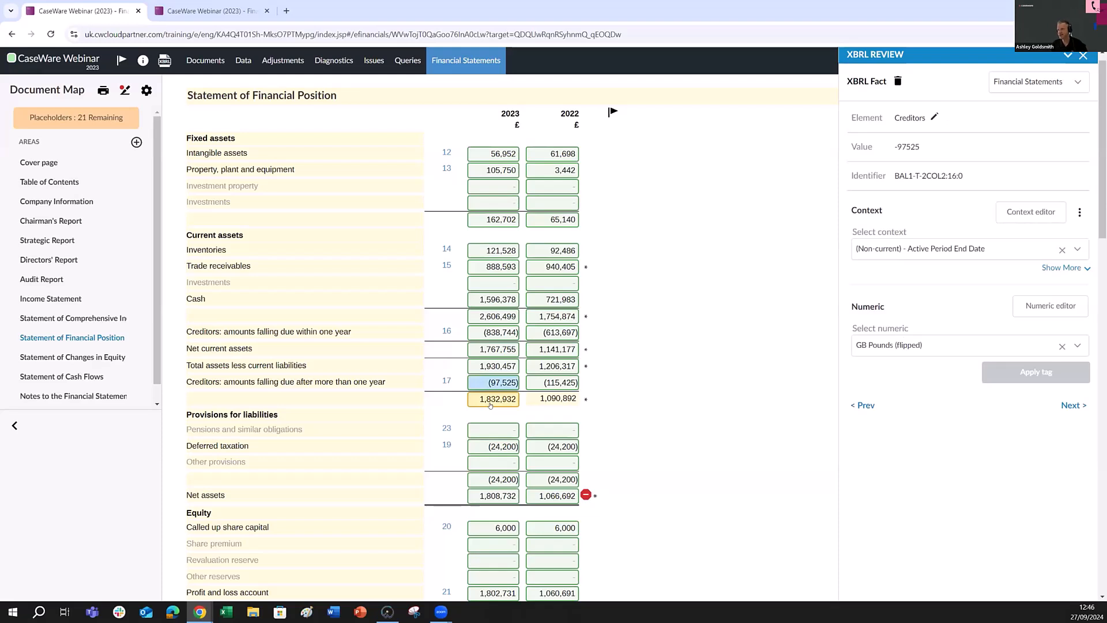
click(496, 400)
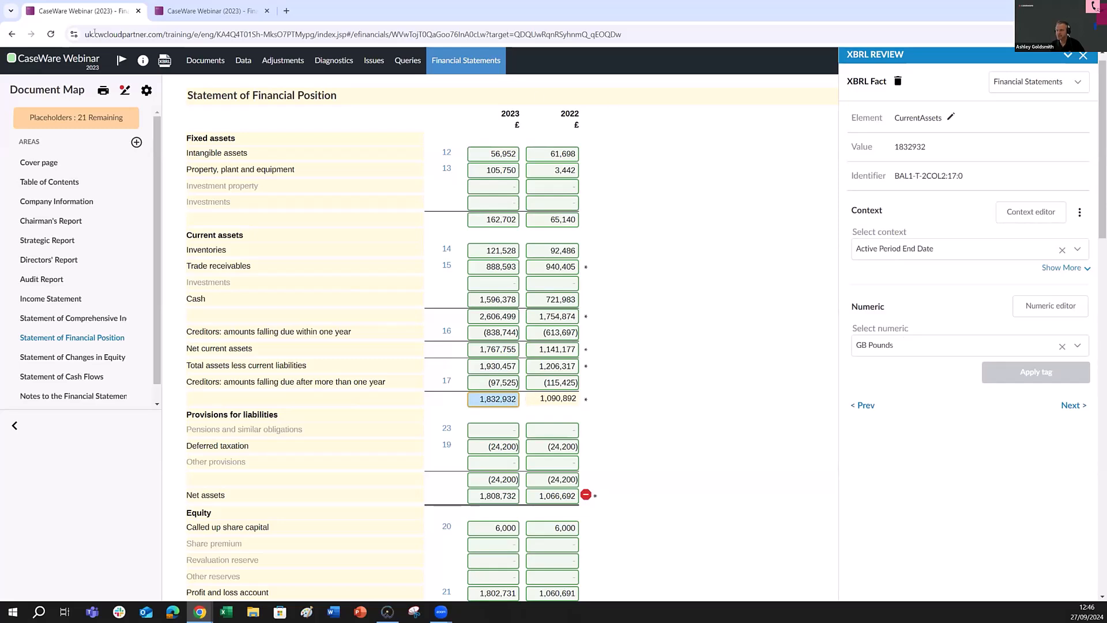
click(165, 61)
click(1084, 56)
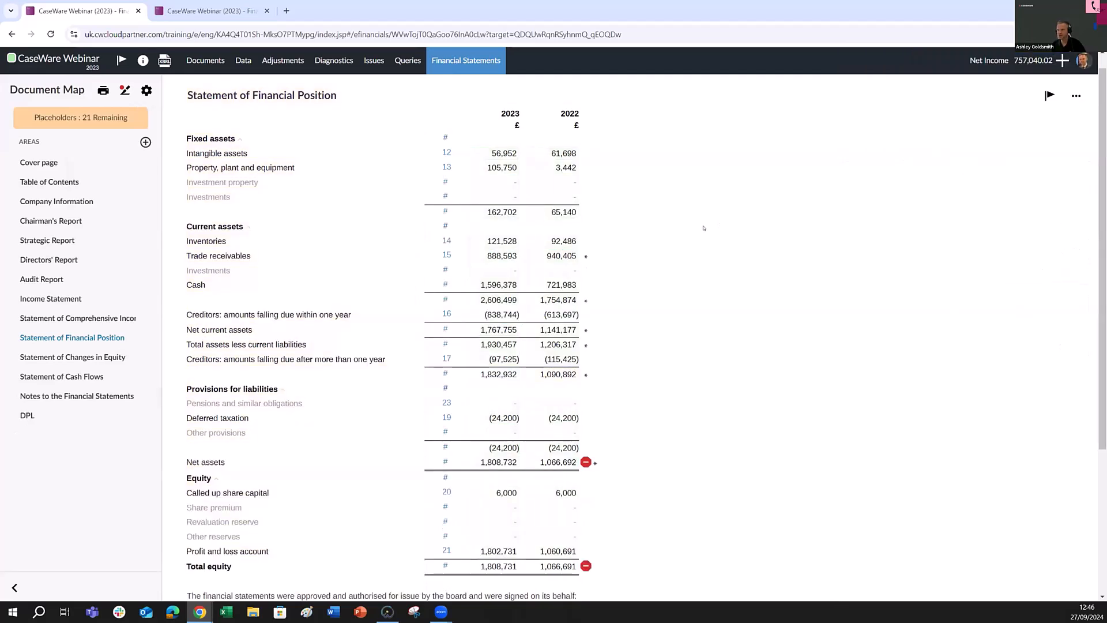
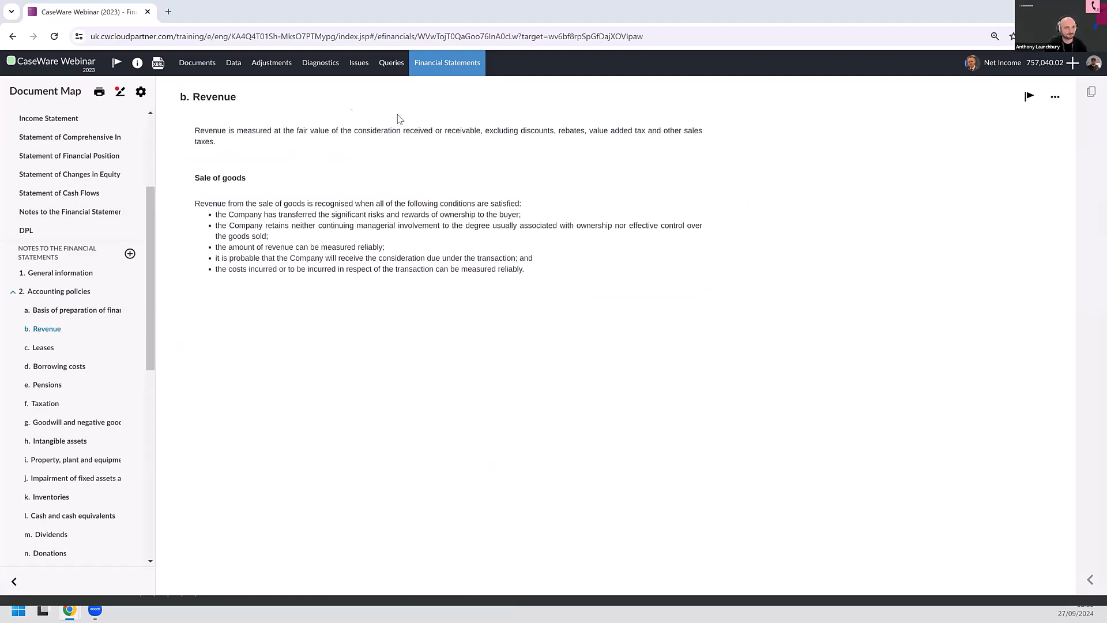
- Go from the Revenue policy to Basis of preparation of financial statements and show the guidance beside its critical accounting estimates paragraph
click(297, 238)
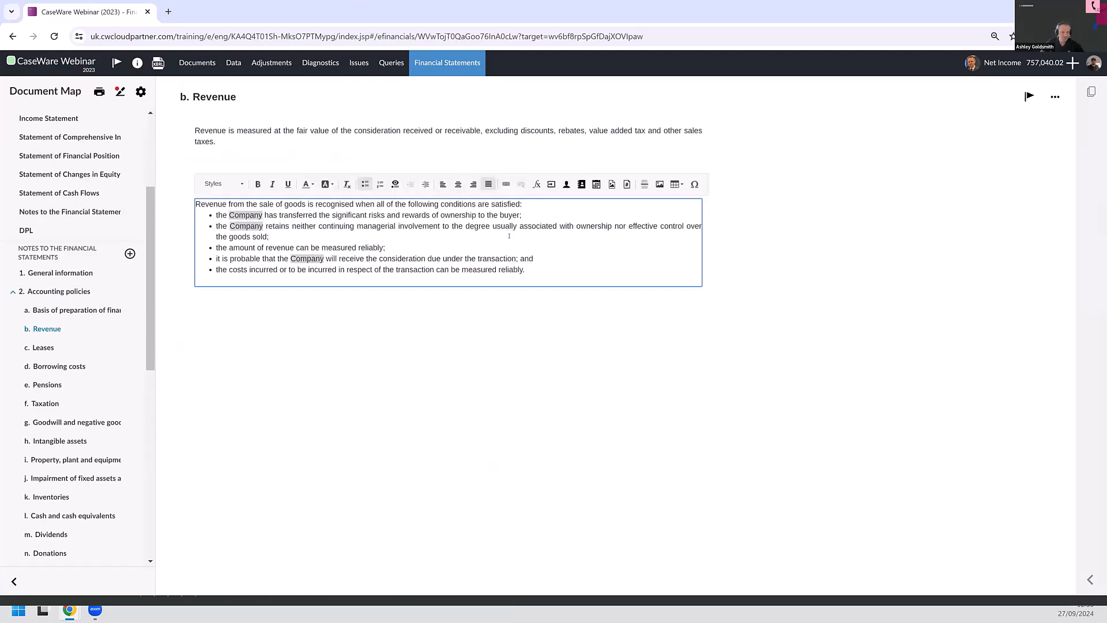
click(129, 310)
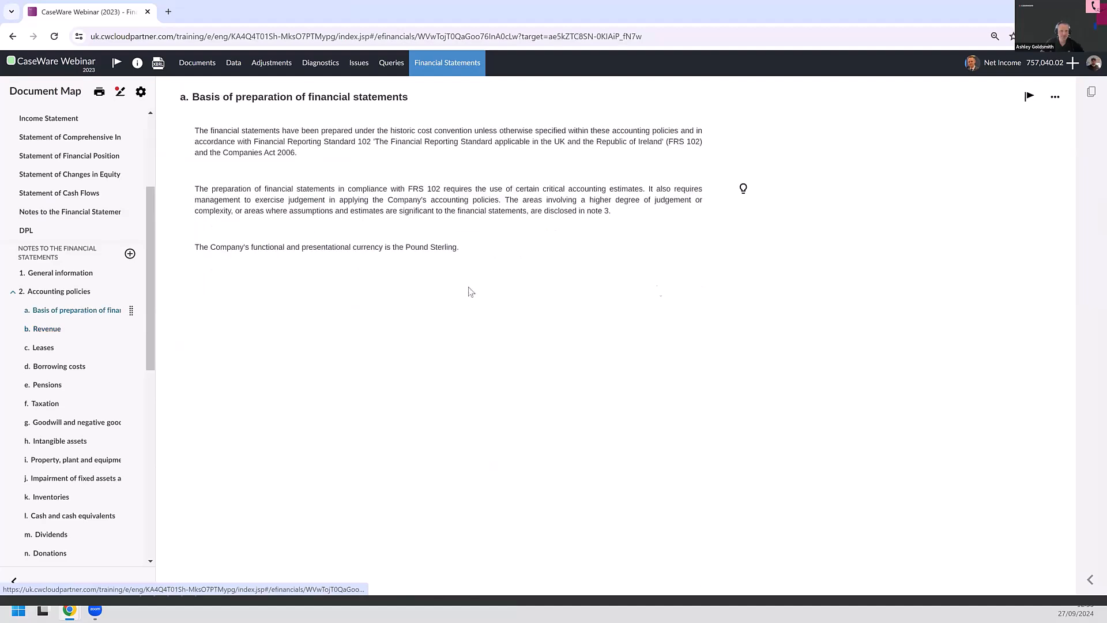
mouse_move(743, 193)
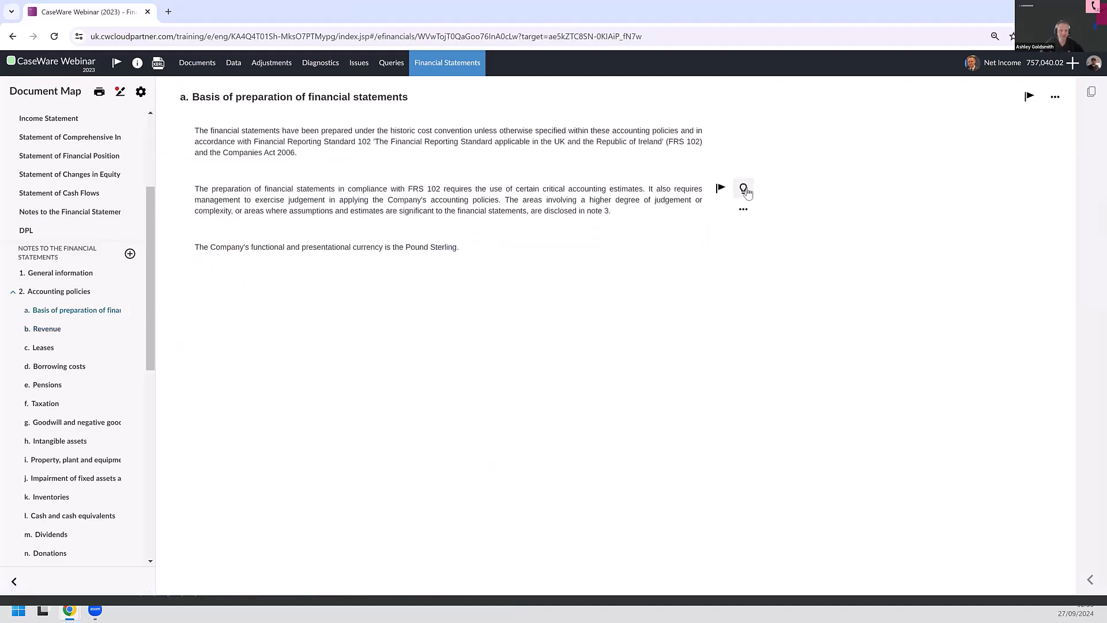
click(744, 191)
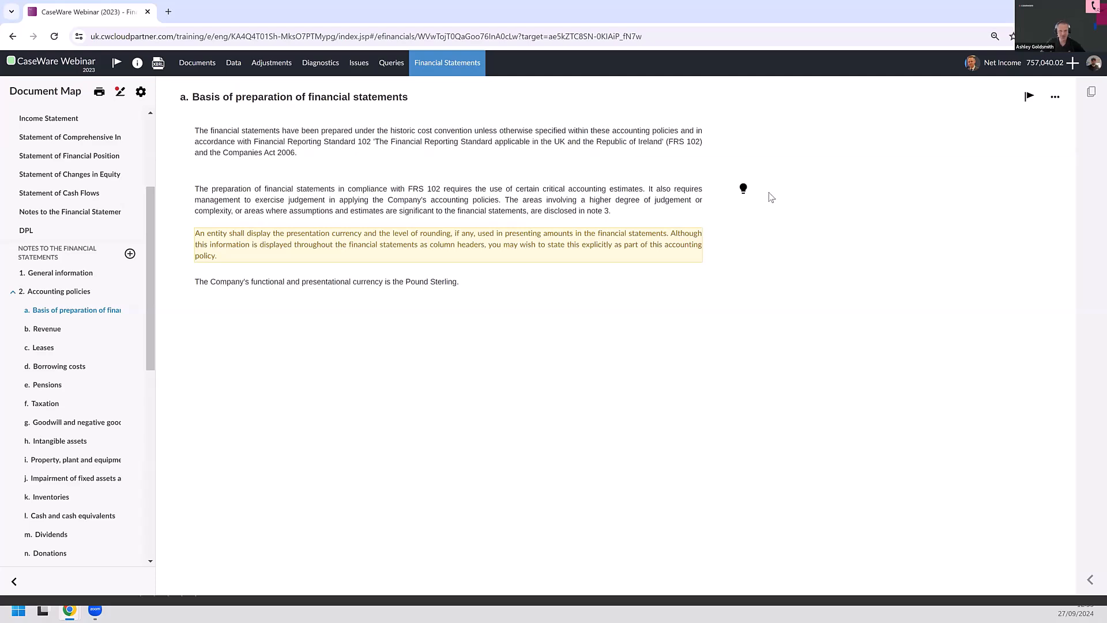
- Insert an empty text paragraph above the functional and presentational currency statement, then open that statement for editing
mouse_move(181, 271)
click(180, 269)
scroll(173, 433, down, 1)
scroll(173, 404, up, 1)
click(170, 309)
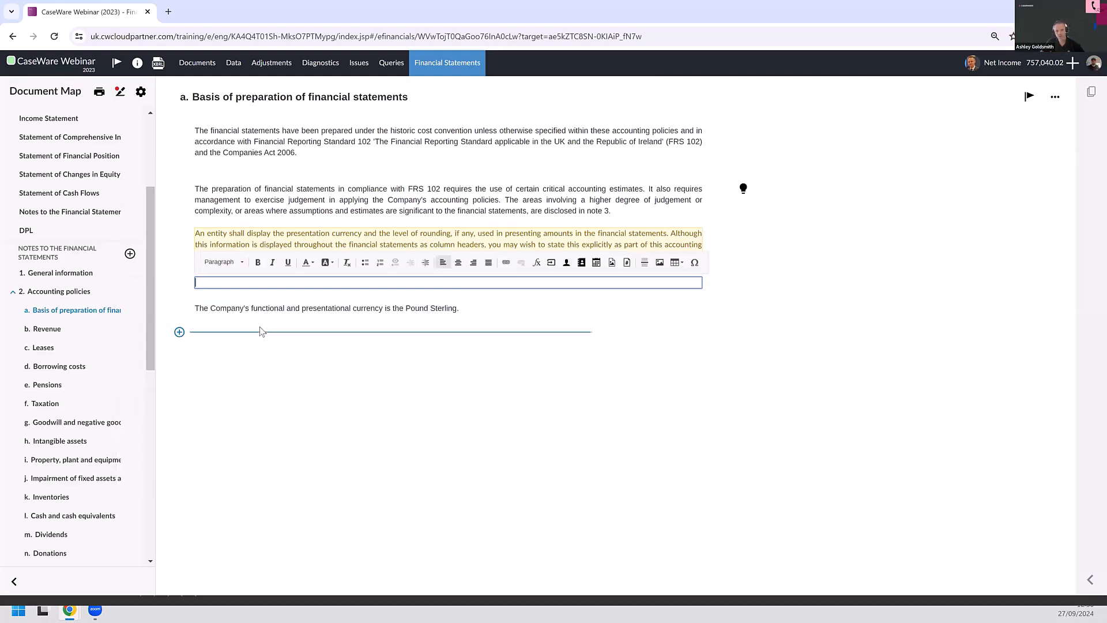
click(390, 314)
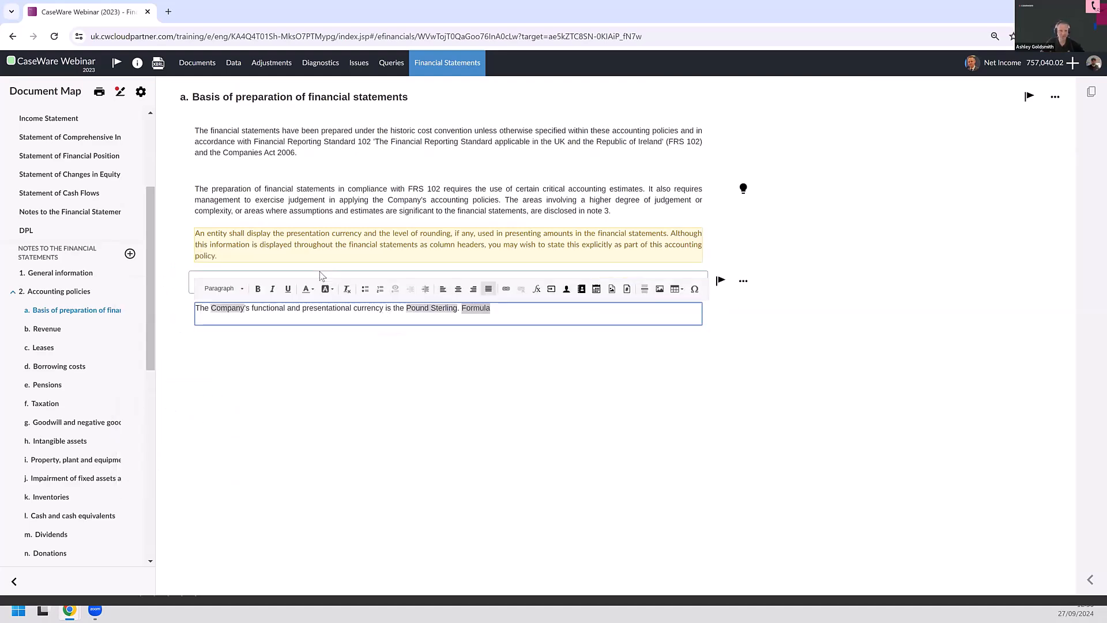
- Show the text placeholder settings for the empty paragraph above the currency statement, then cancel without inserting a placeholder
click(242, 283)
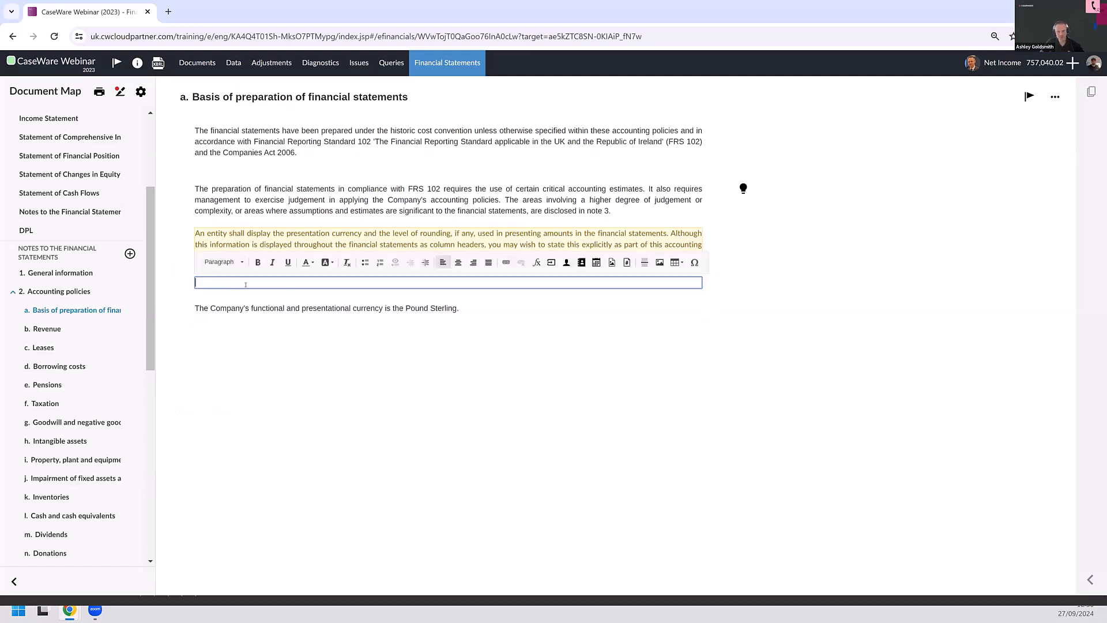
click(561, 262)
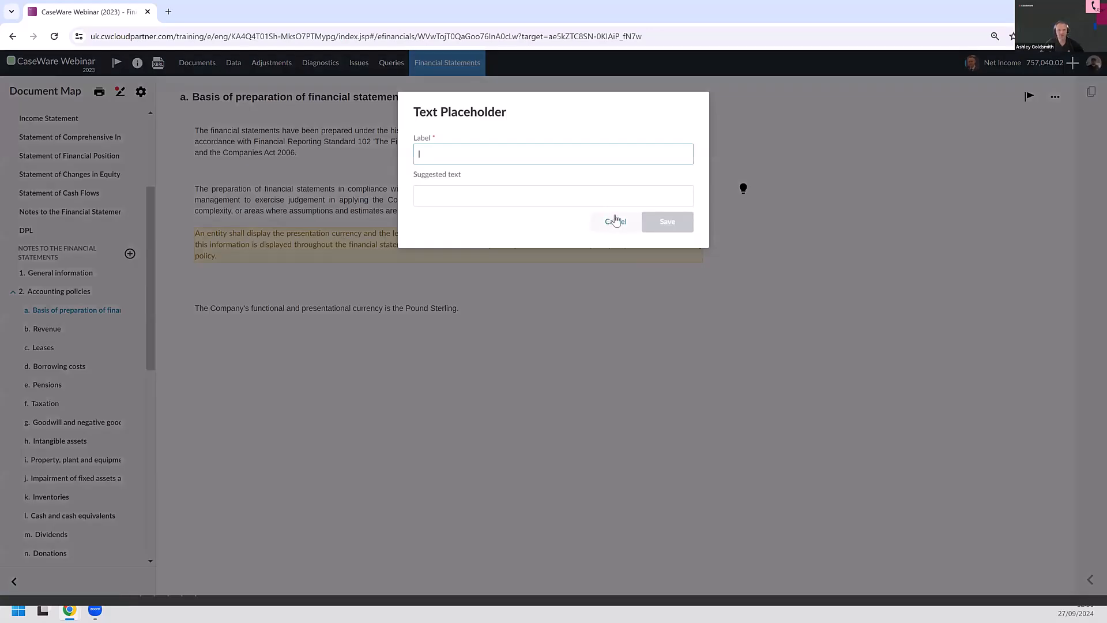
click(613, 225)
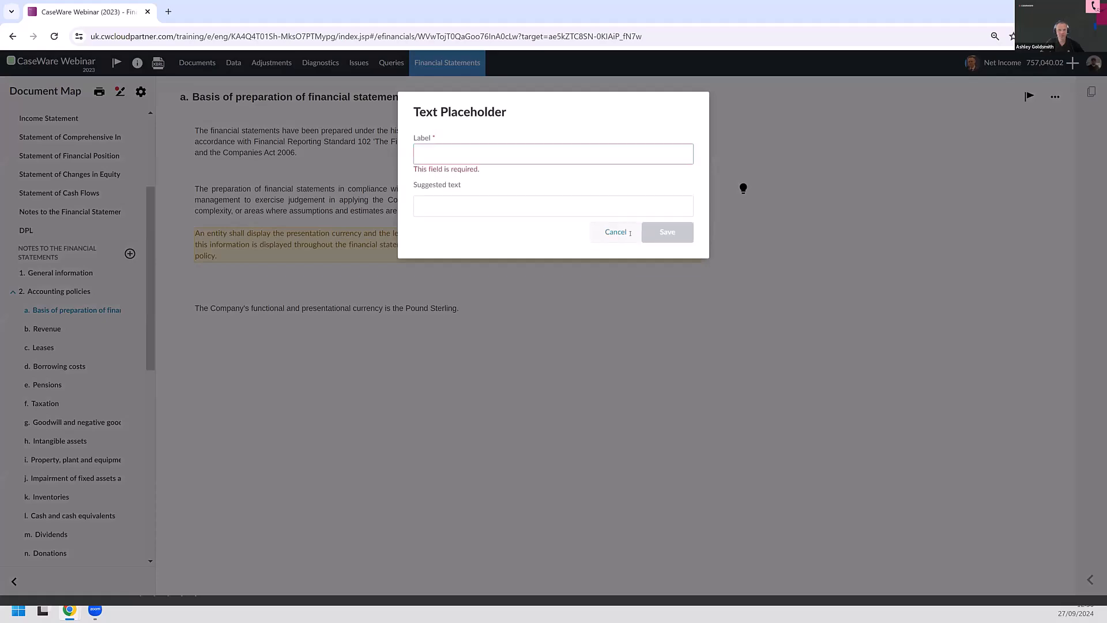
click(615, 232)
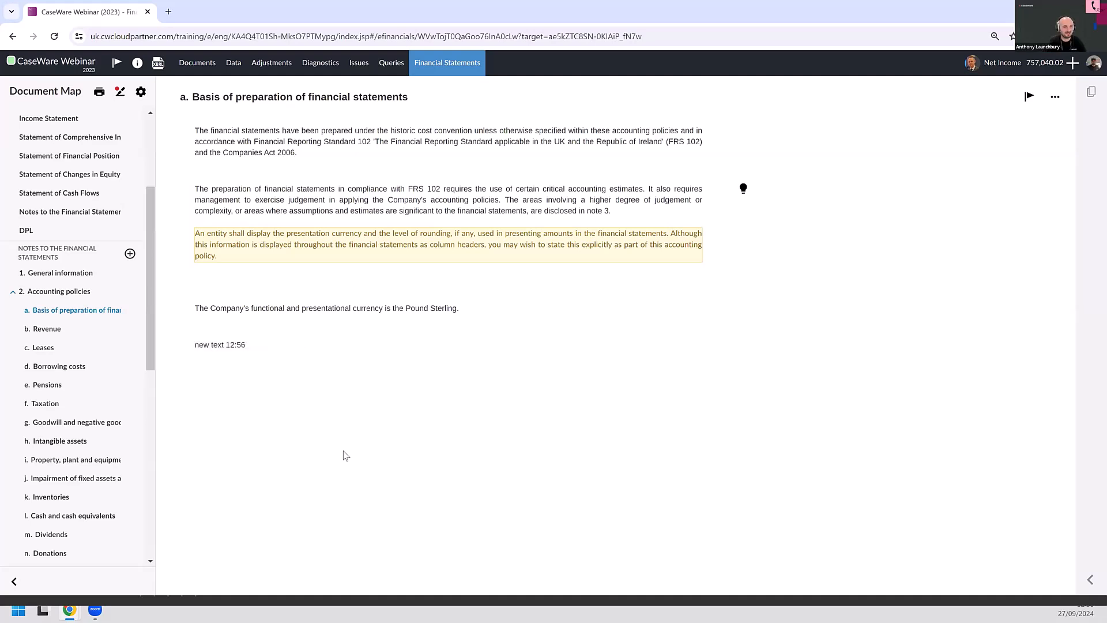
- Change the time in the new text line beneath the currency statement so it reads "new text 12:57"
click(239, 346)
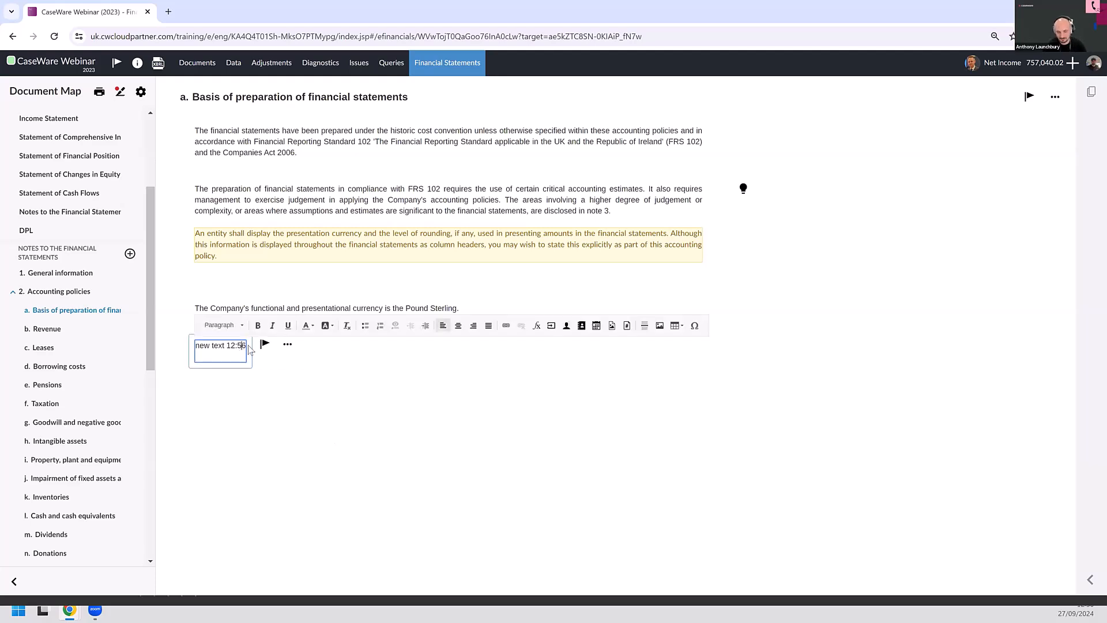
click(238, 346)
text(7)
key(Delete)
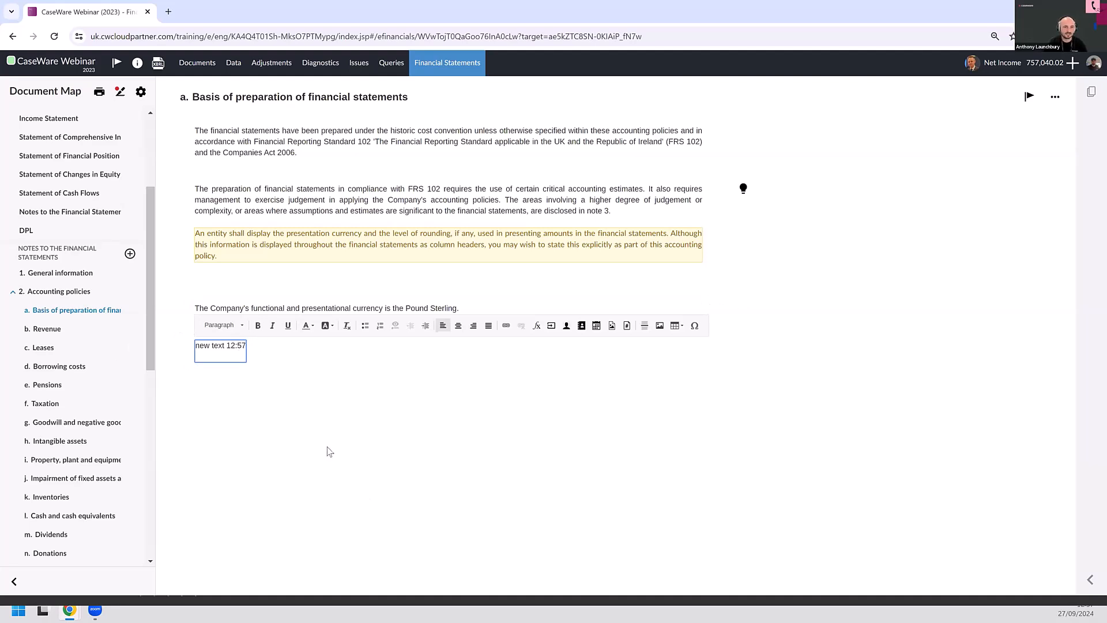
click(334, 452)
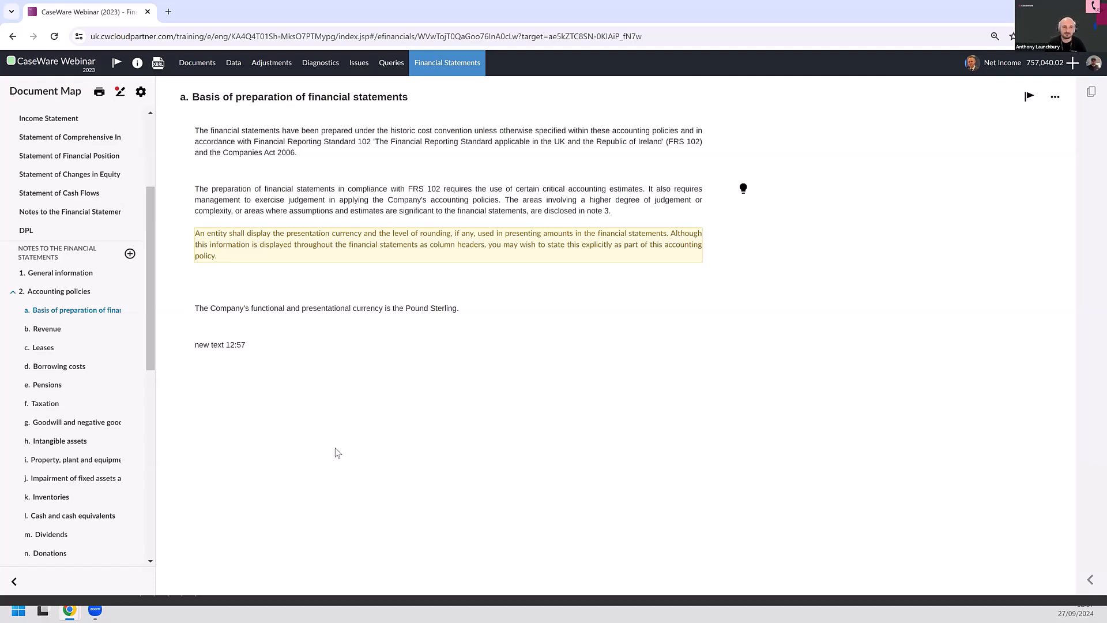
- Show the review tools switch and the content, excluded content and forms insertable below the presentation currency guidance, without adding any
click(120, 92)
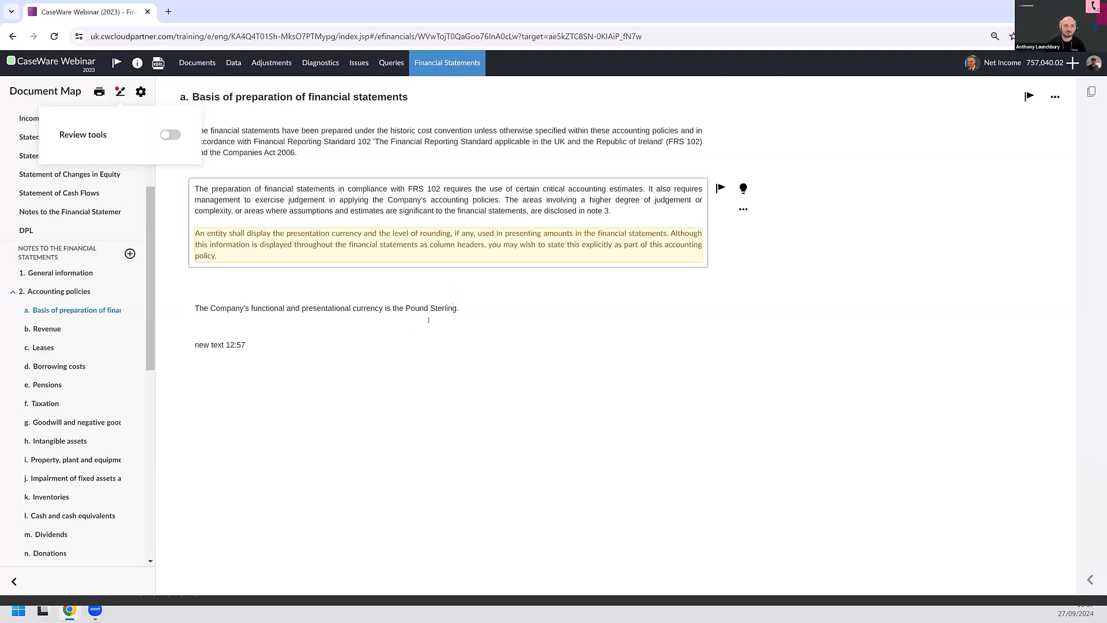
click(179, 268)
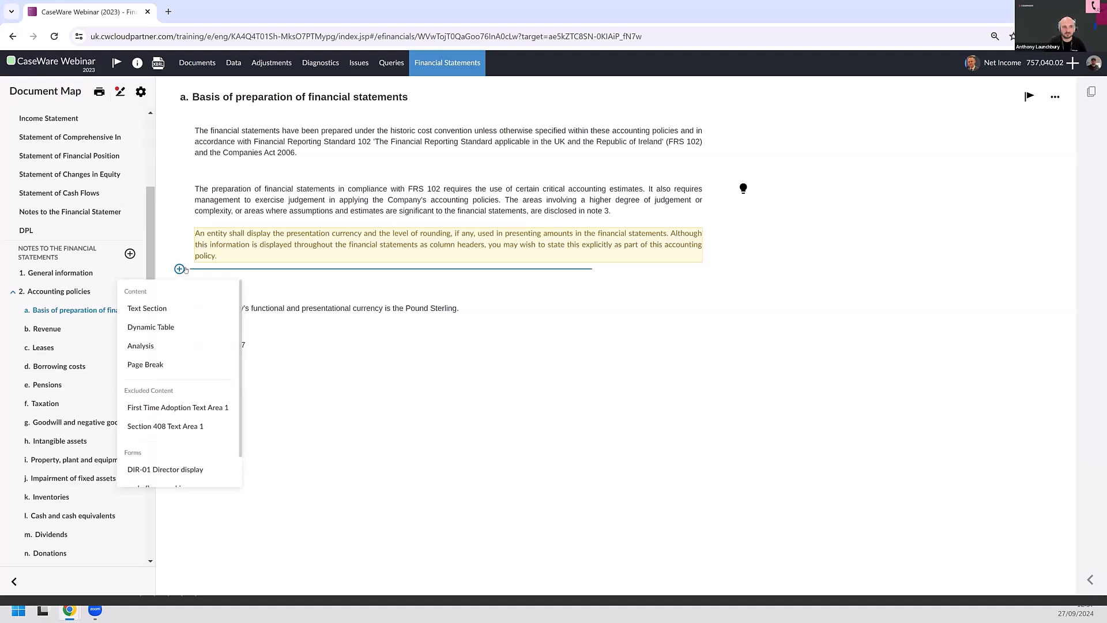
scroll(217, 372, down, 1)
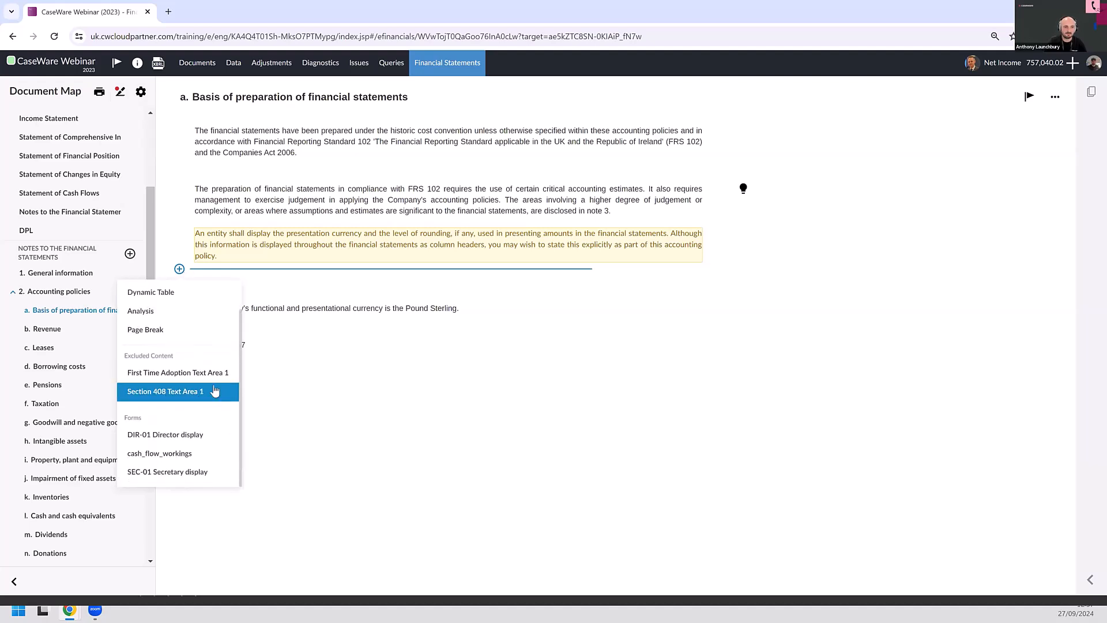
click(326, 414)
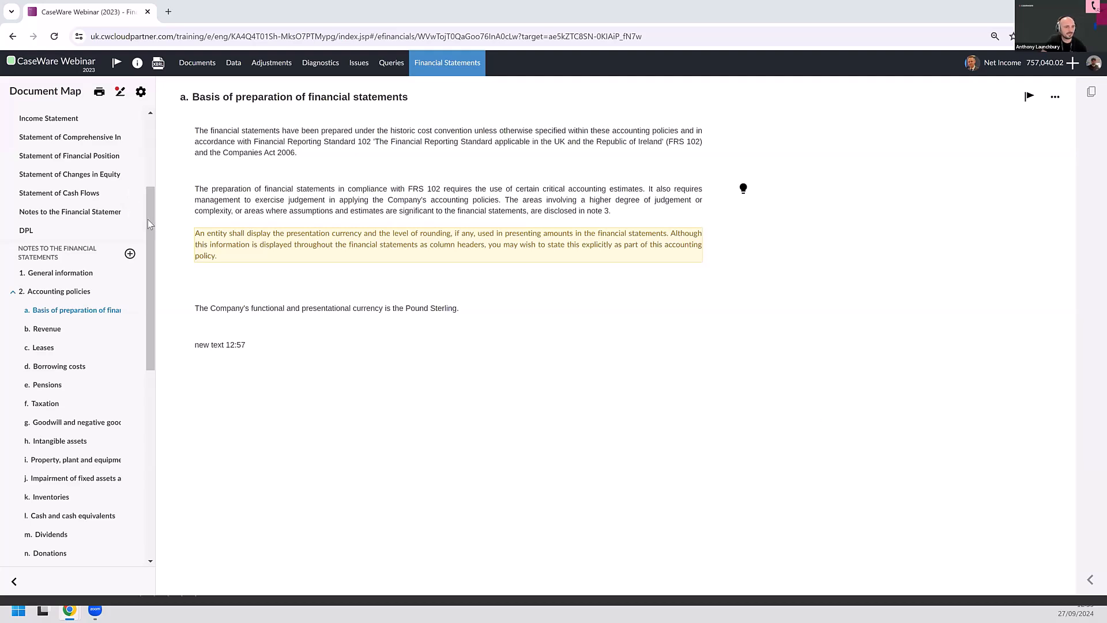
- Go to the Statement of Financial Position and check the discrepancy warning on the Net assets row
scroll(147, 192, up, 3)
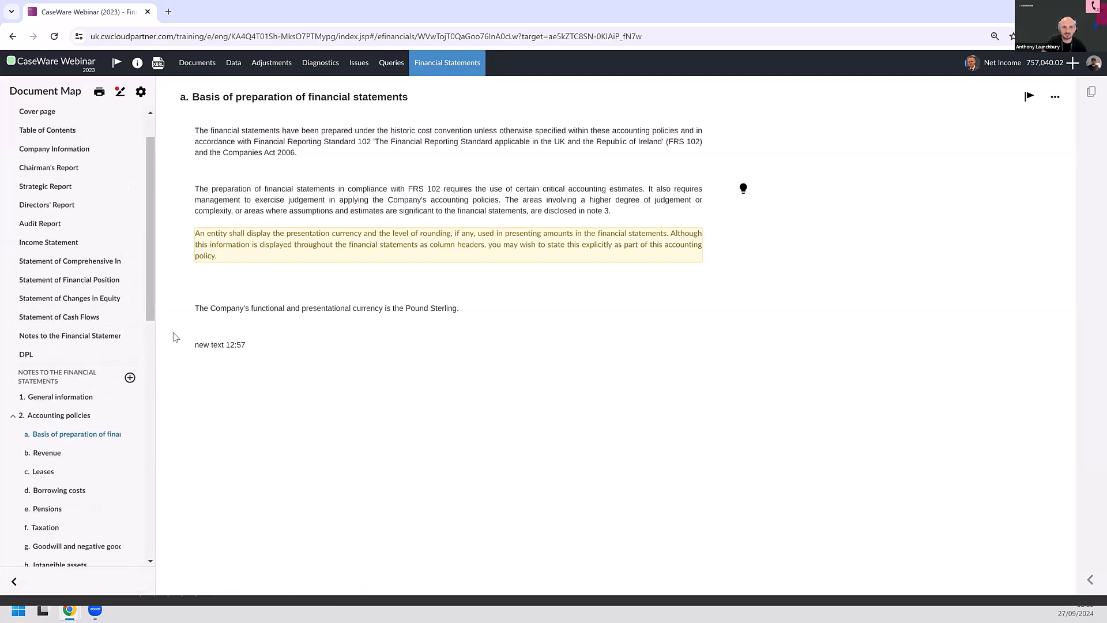
click(87, 285)
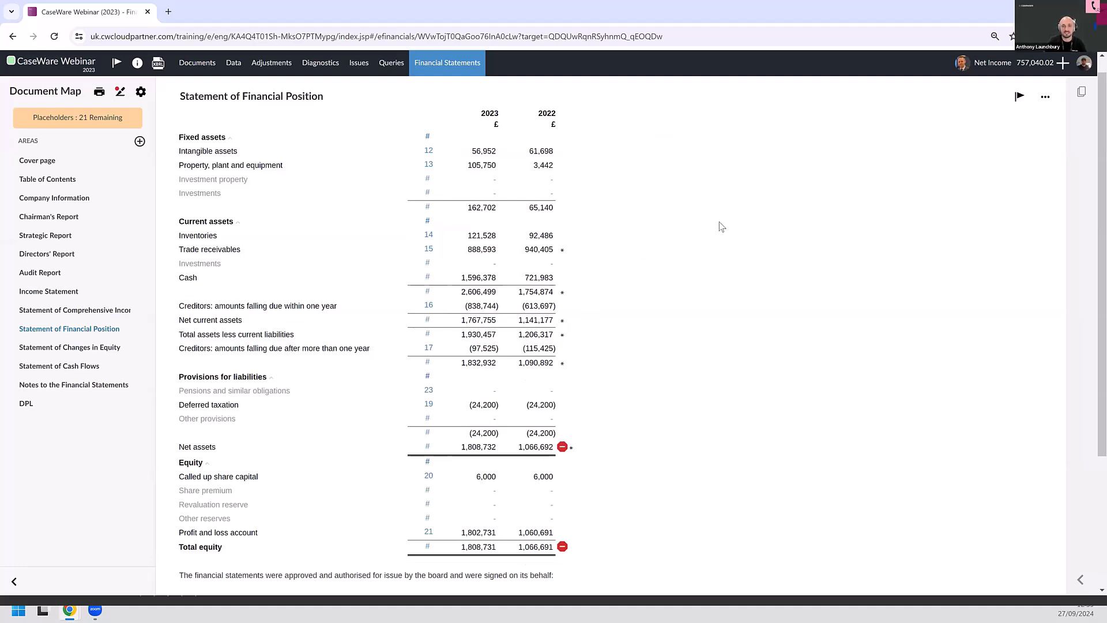
mouse_move(567, 449)
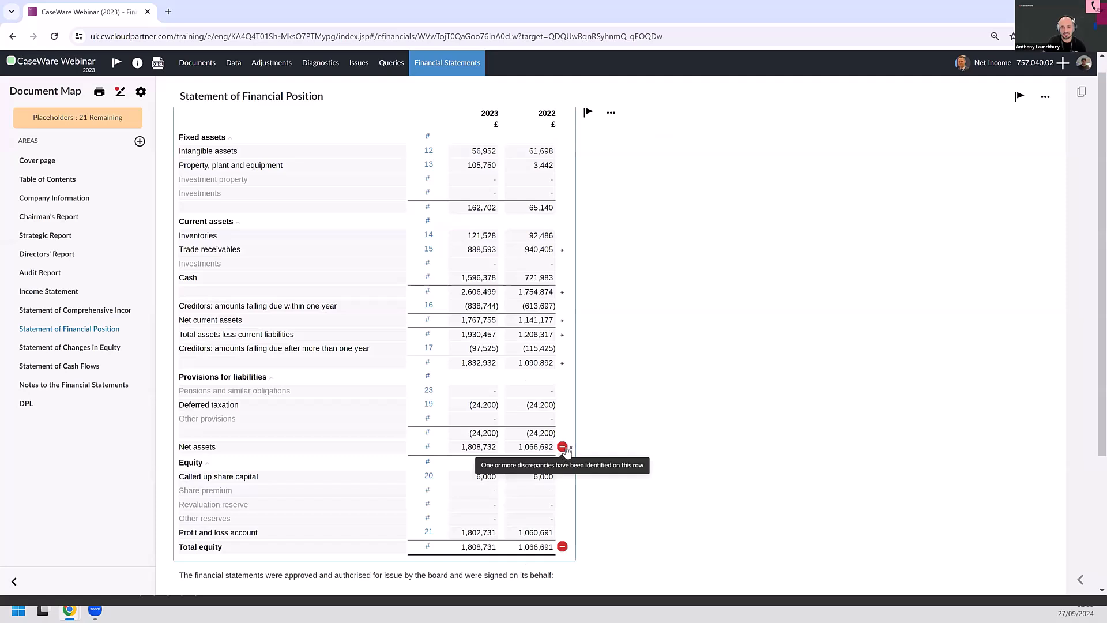